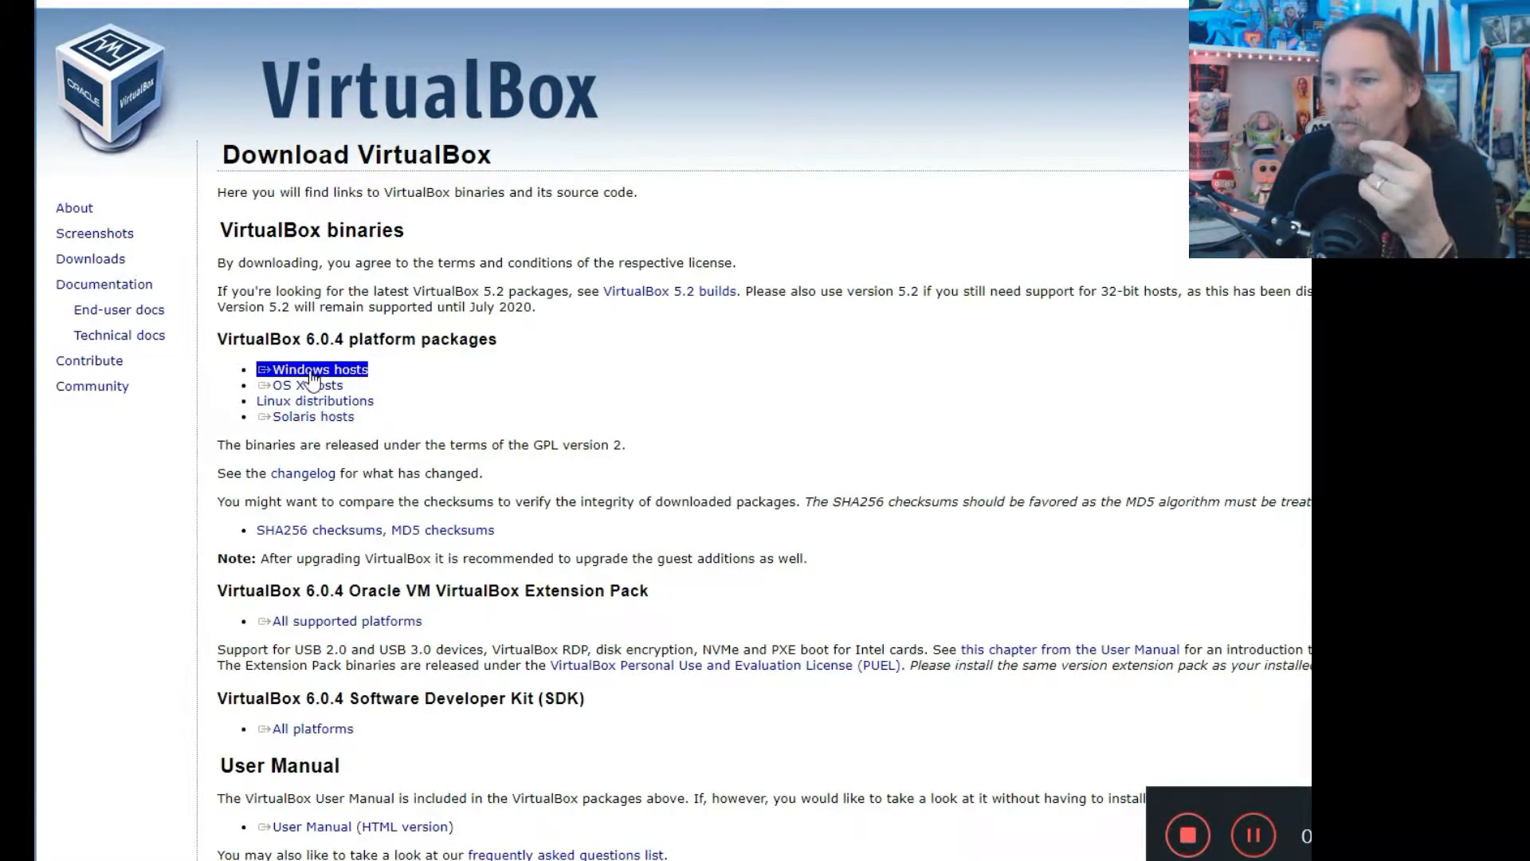
Check the Extension Pack link, then select VirtualBox-6.0.4-128413-Win.exe in the Downloads folder.
left_click(321, 625)
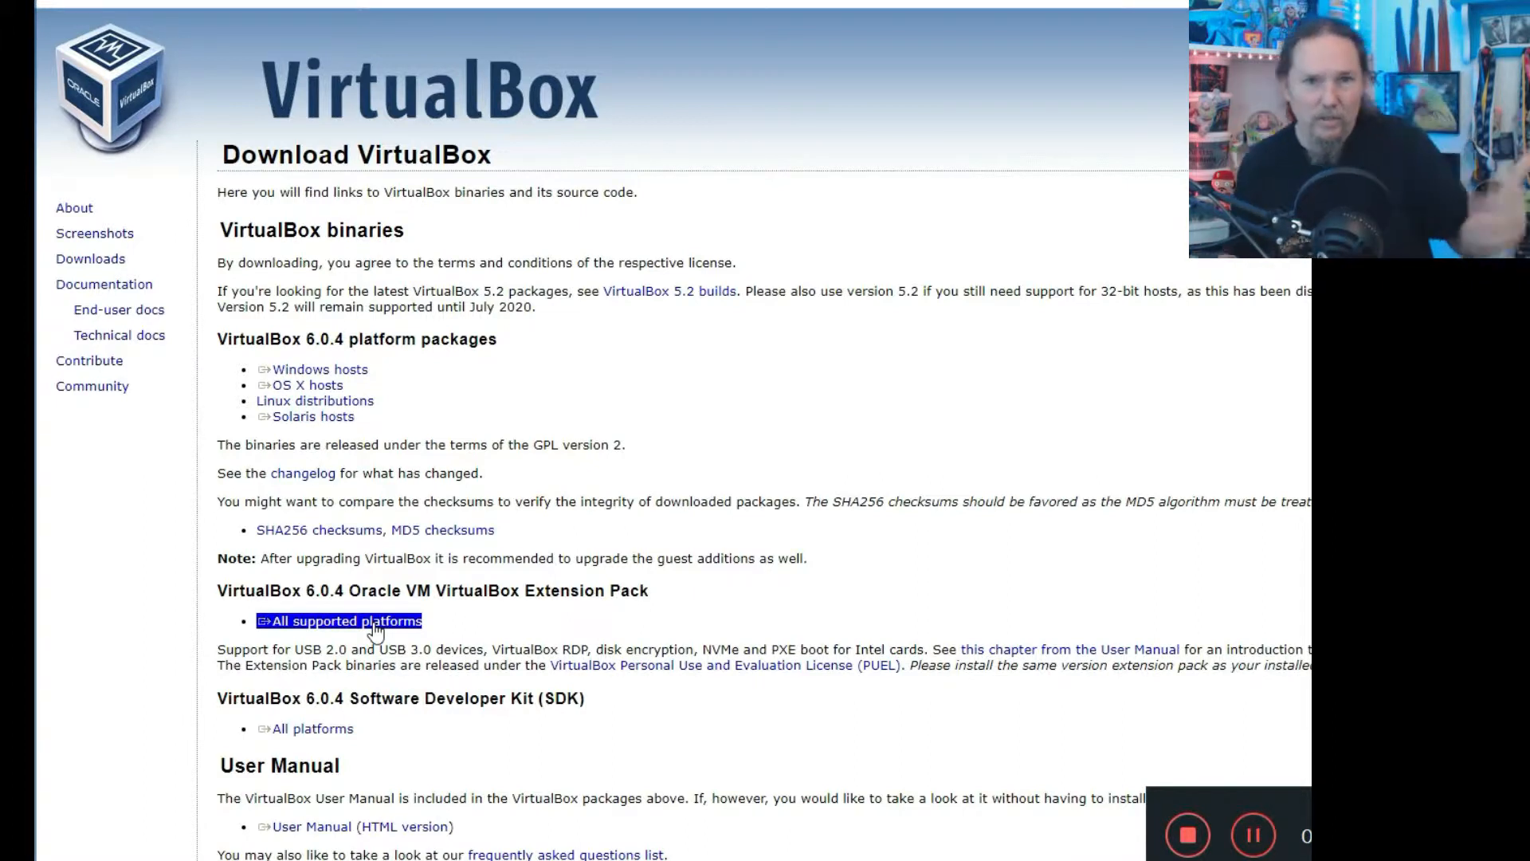
left_click(663, 609)
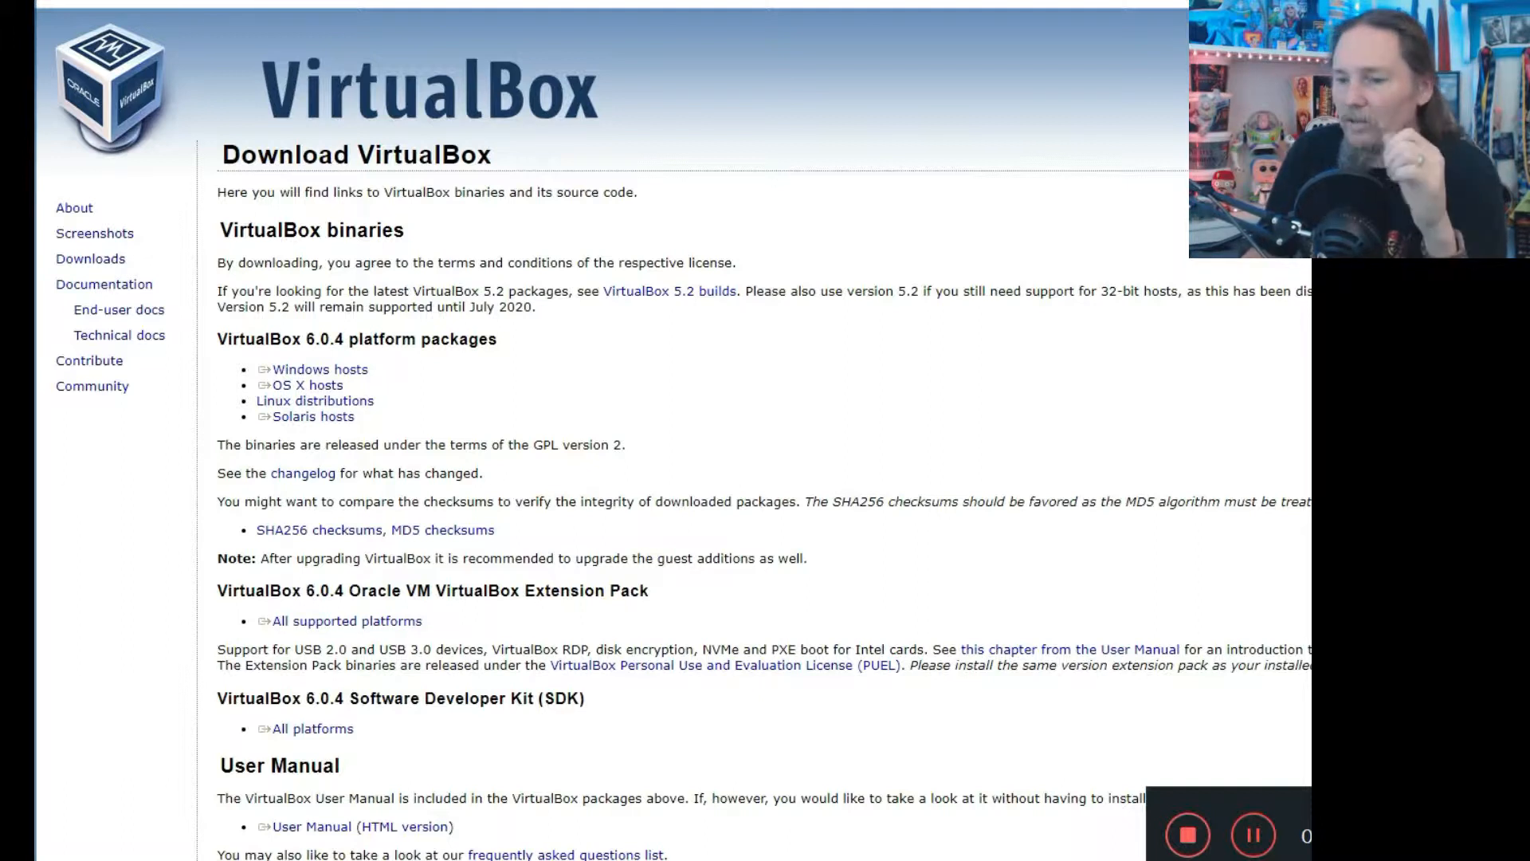
left_click(113, 858)
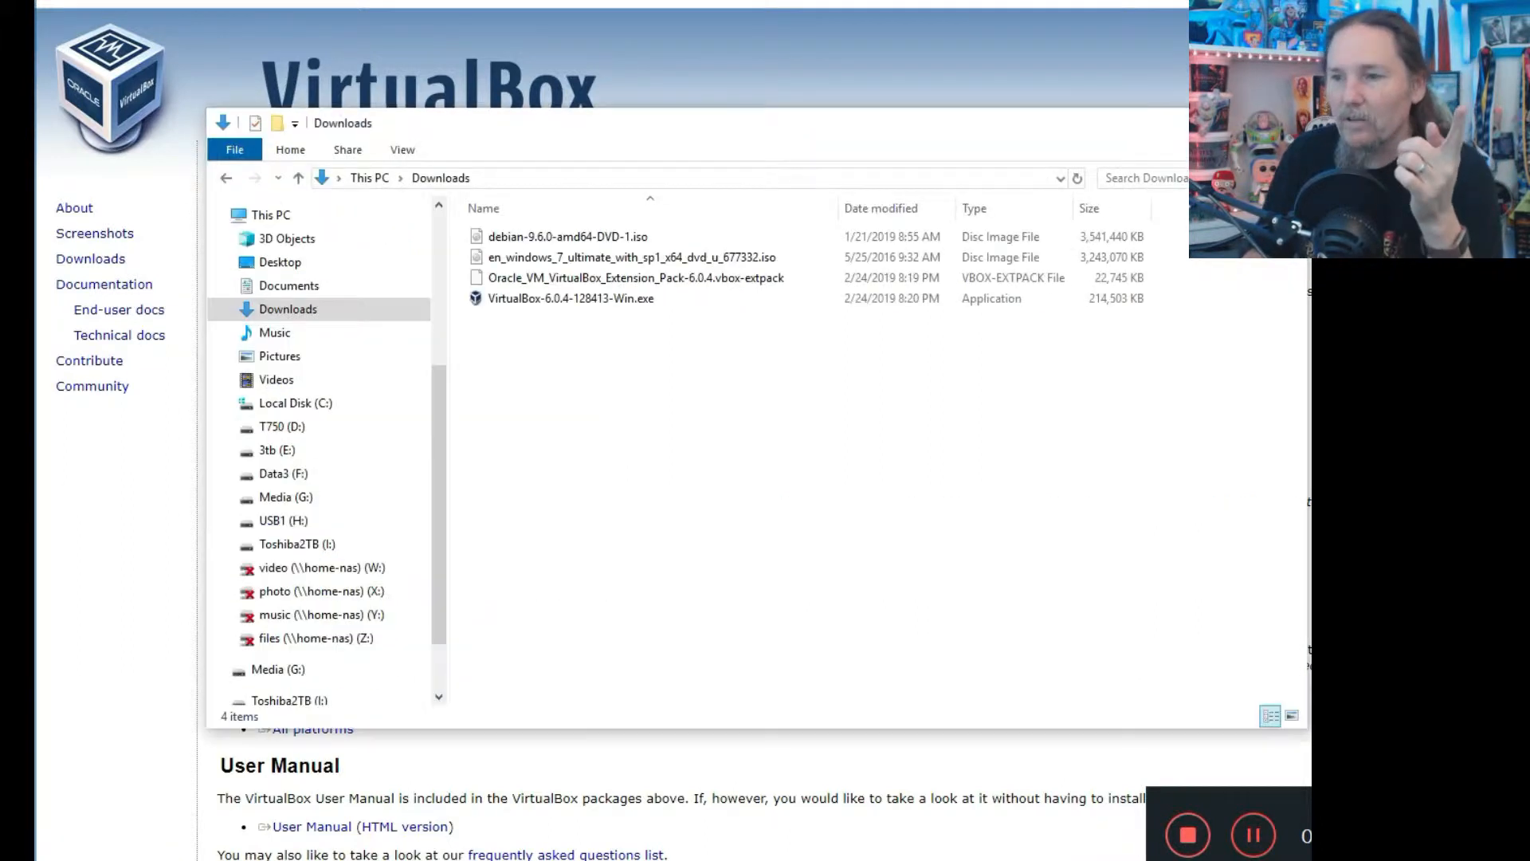
left_click(509, 303)
Run the VirtualBox 6.0.4 installer with default features and no desktop shortcut.
double_click(515, 302)
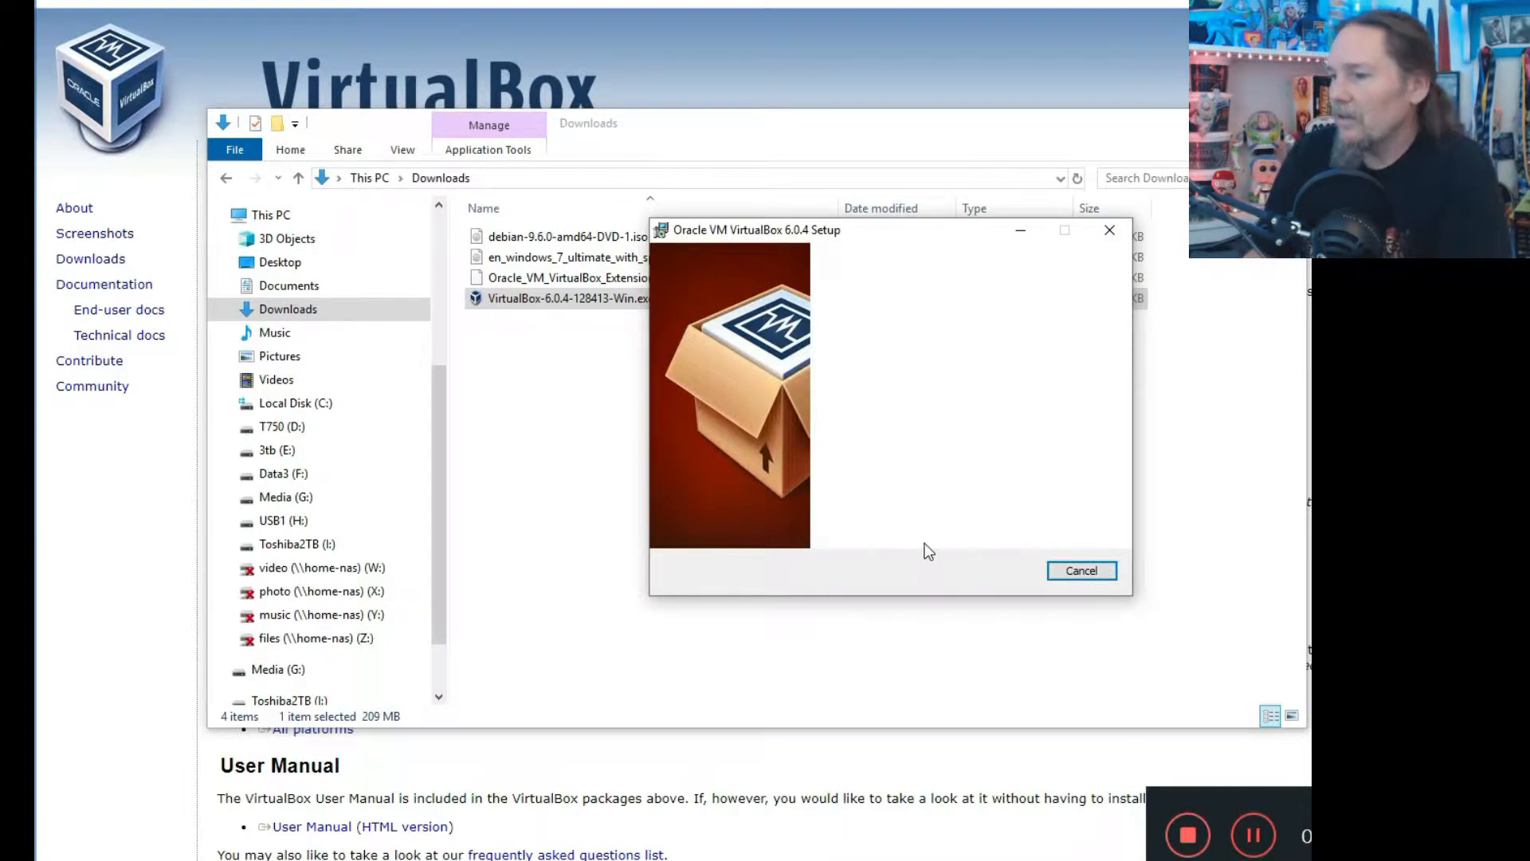
left_click_drag(807, 231, 685, 231)
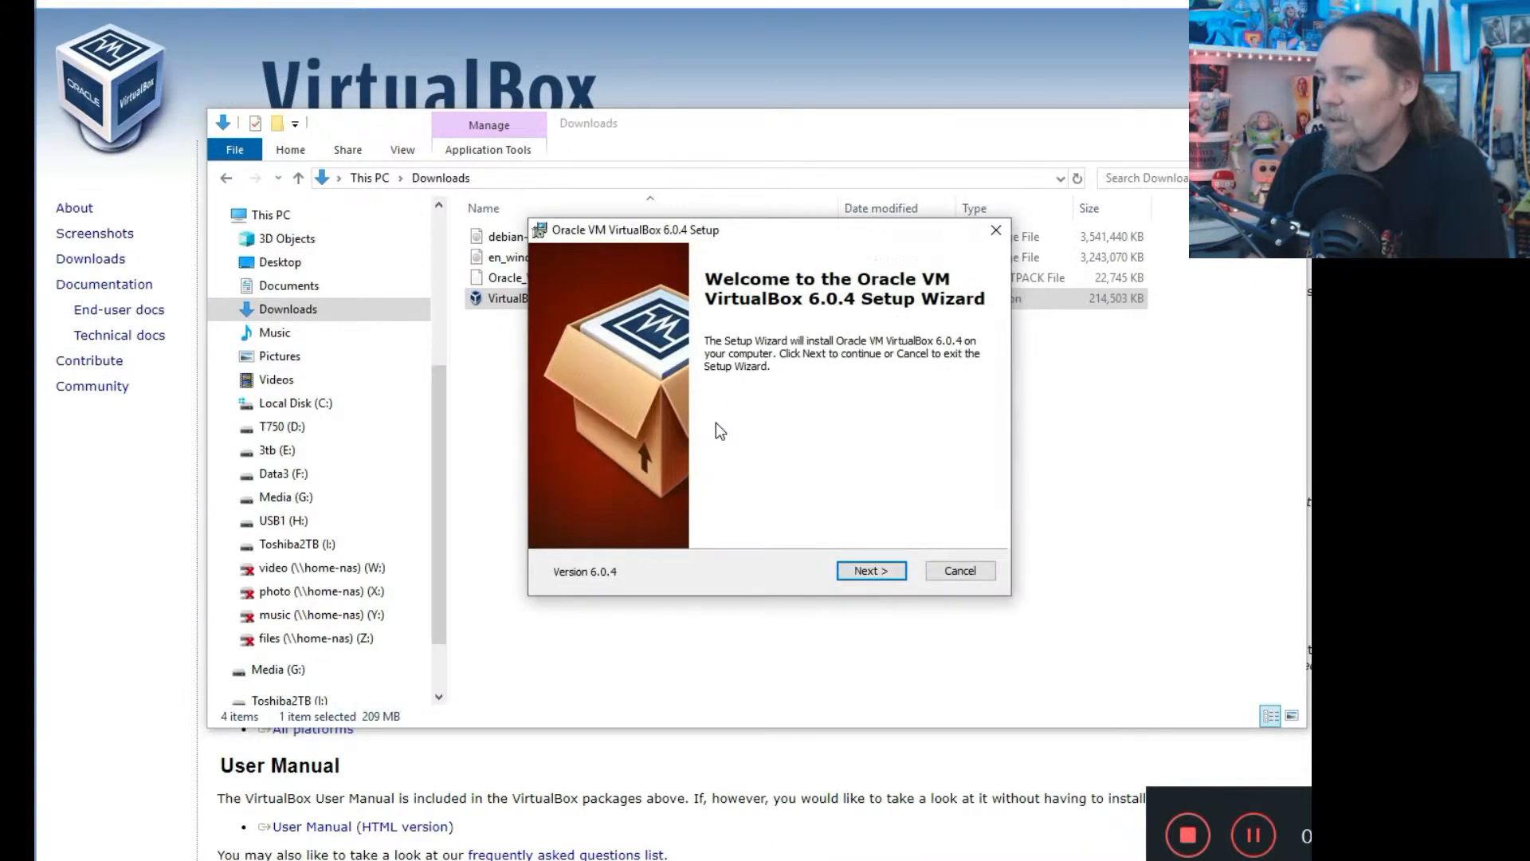
left_click(871, 571)
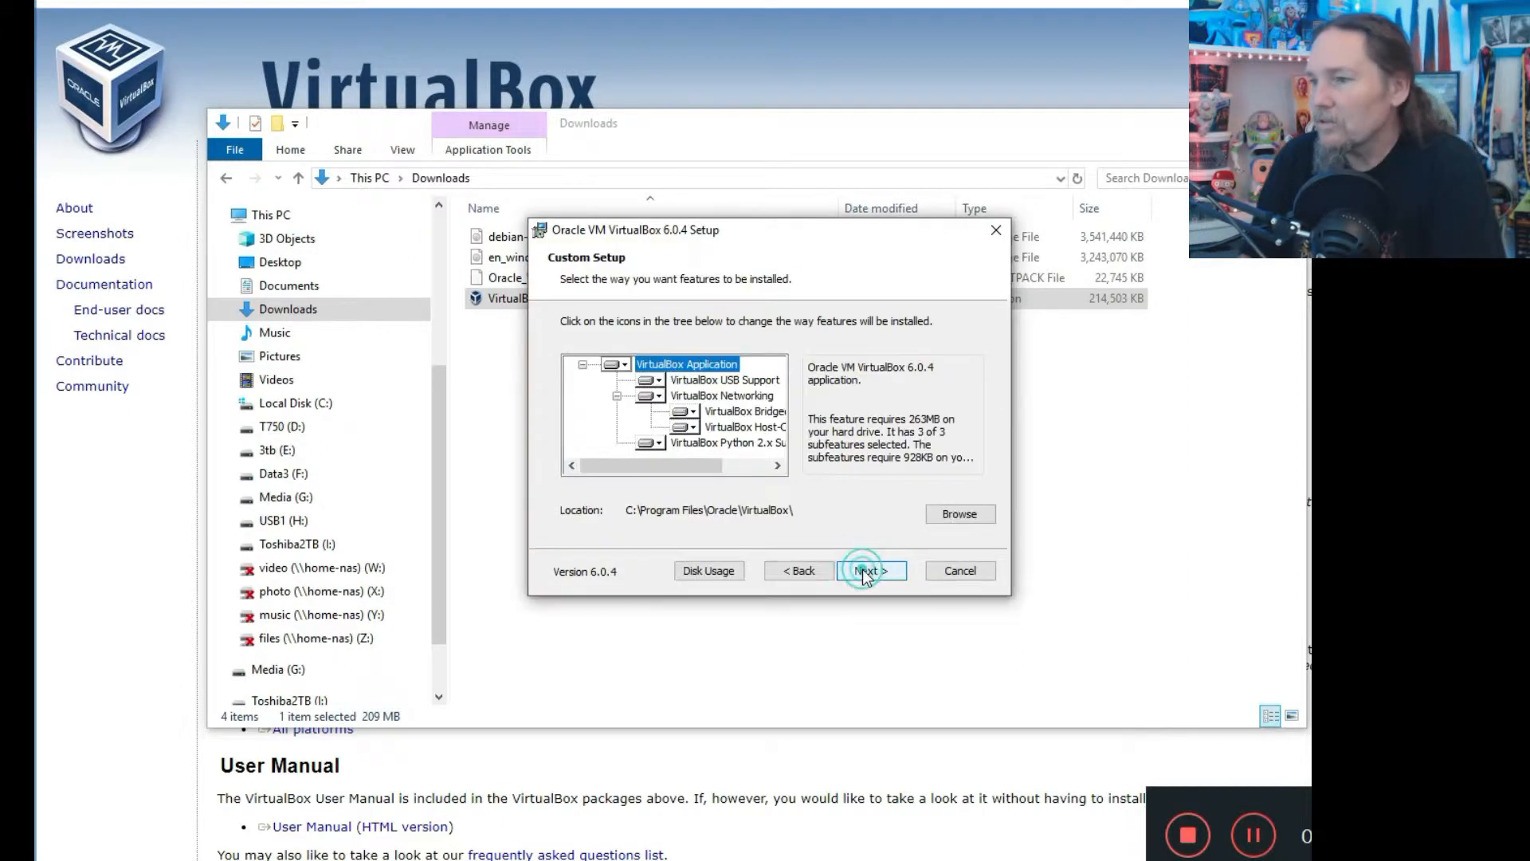
mouse_move(666, 465)
left_mouse_down()
mouse_move(786, 472)
mouse_move(667, 452)
left_mouse_up()
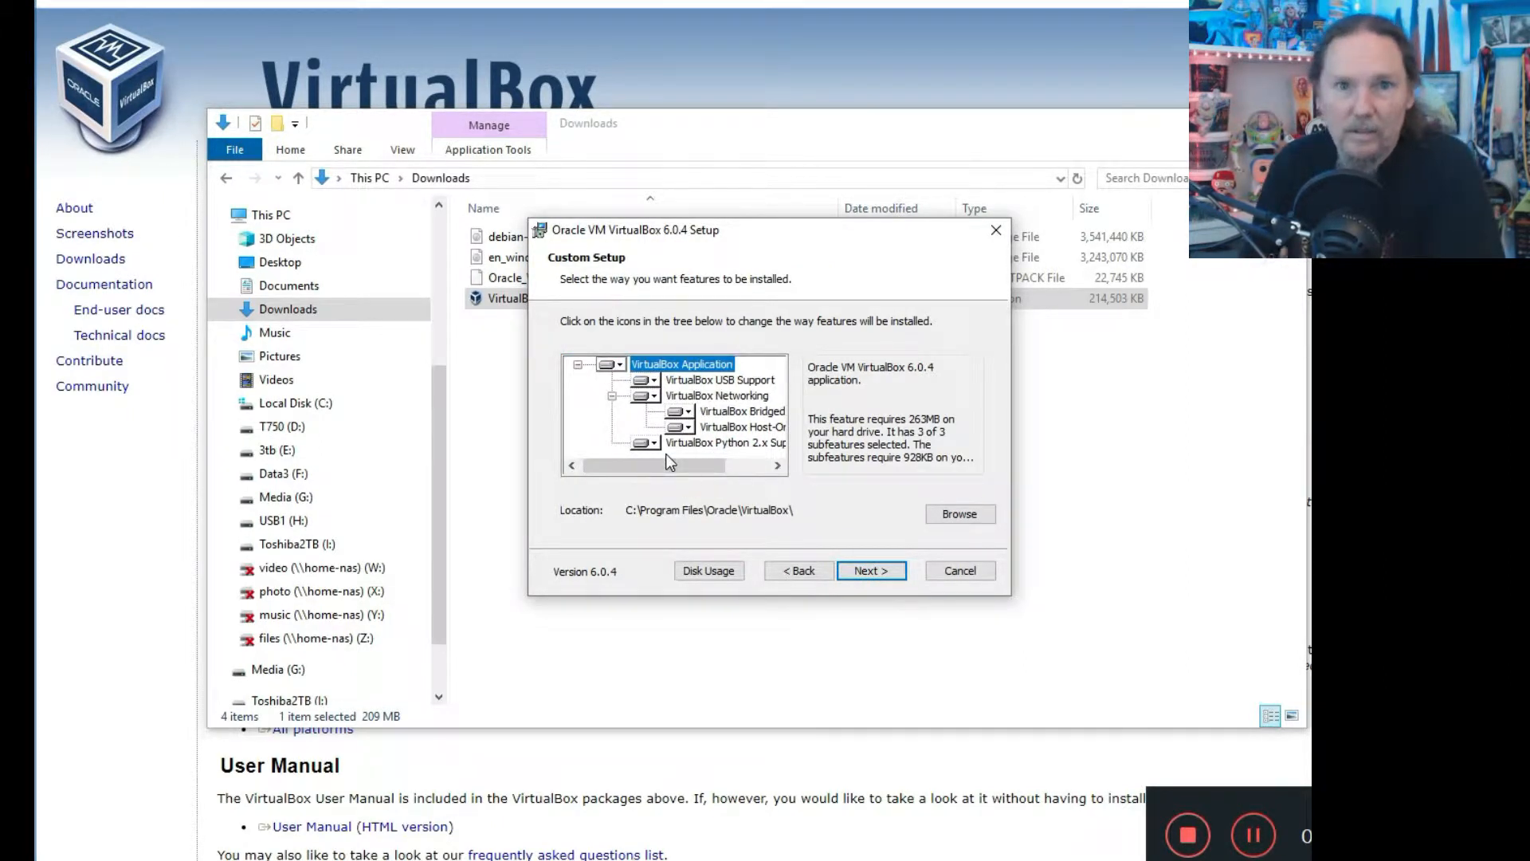
left_click(873, 573)
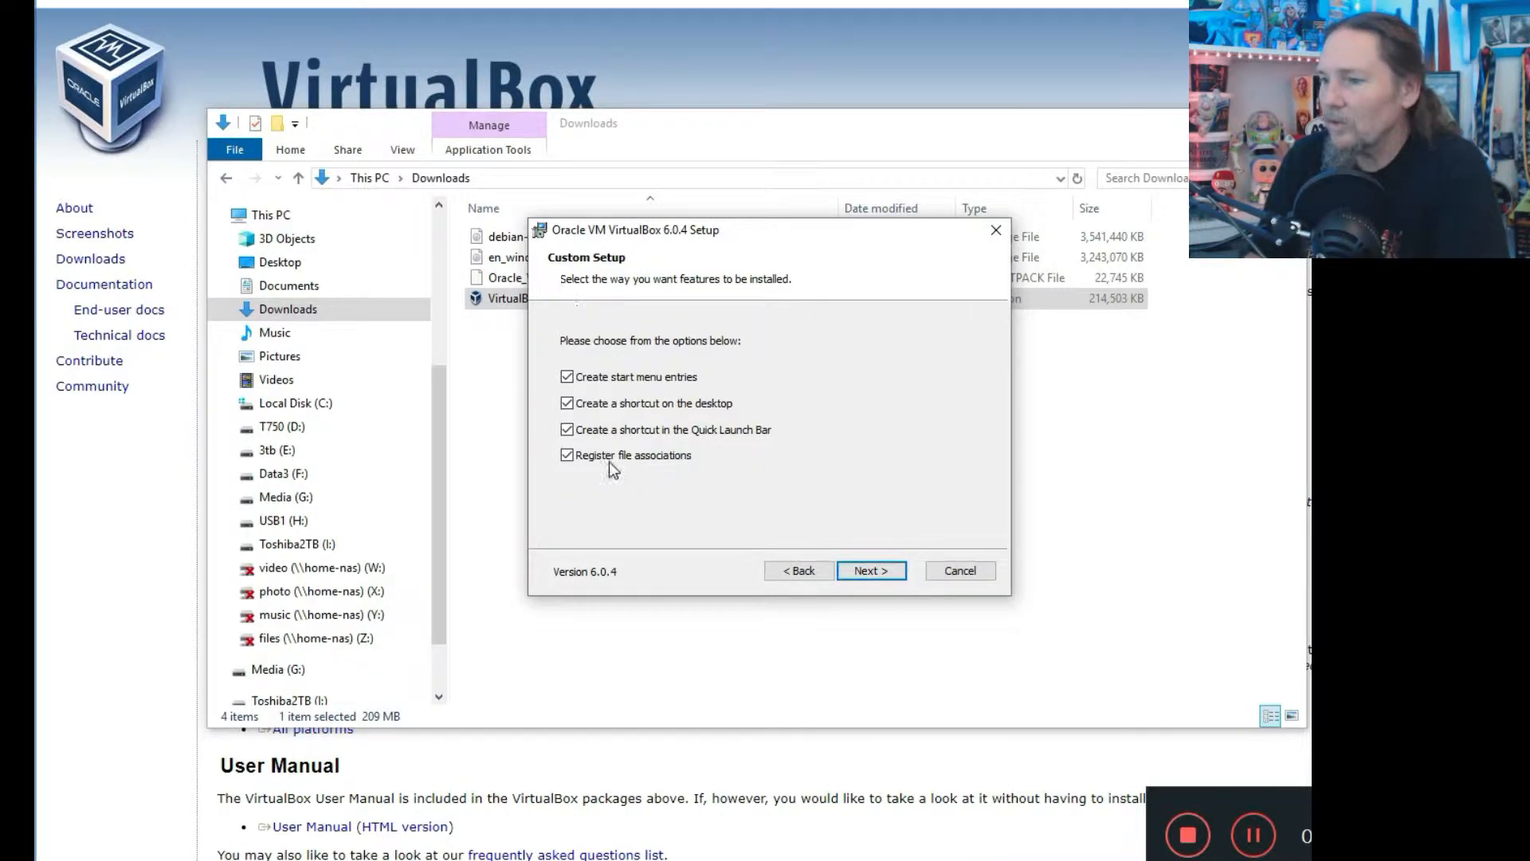
left_click(601, 406)
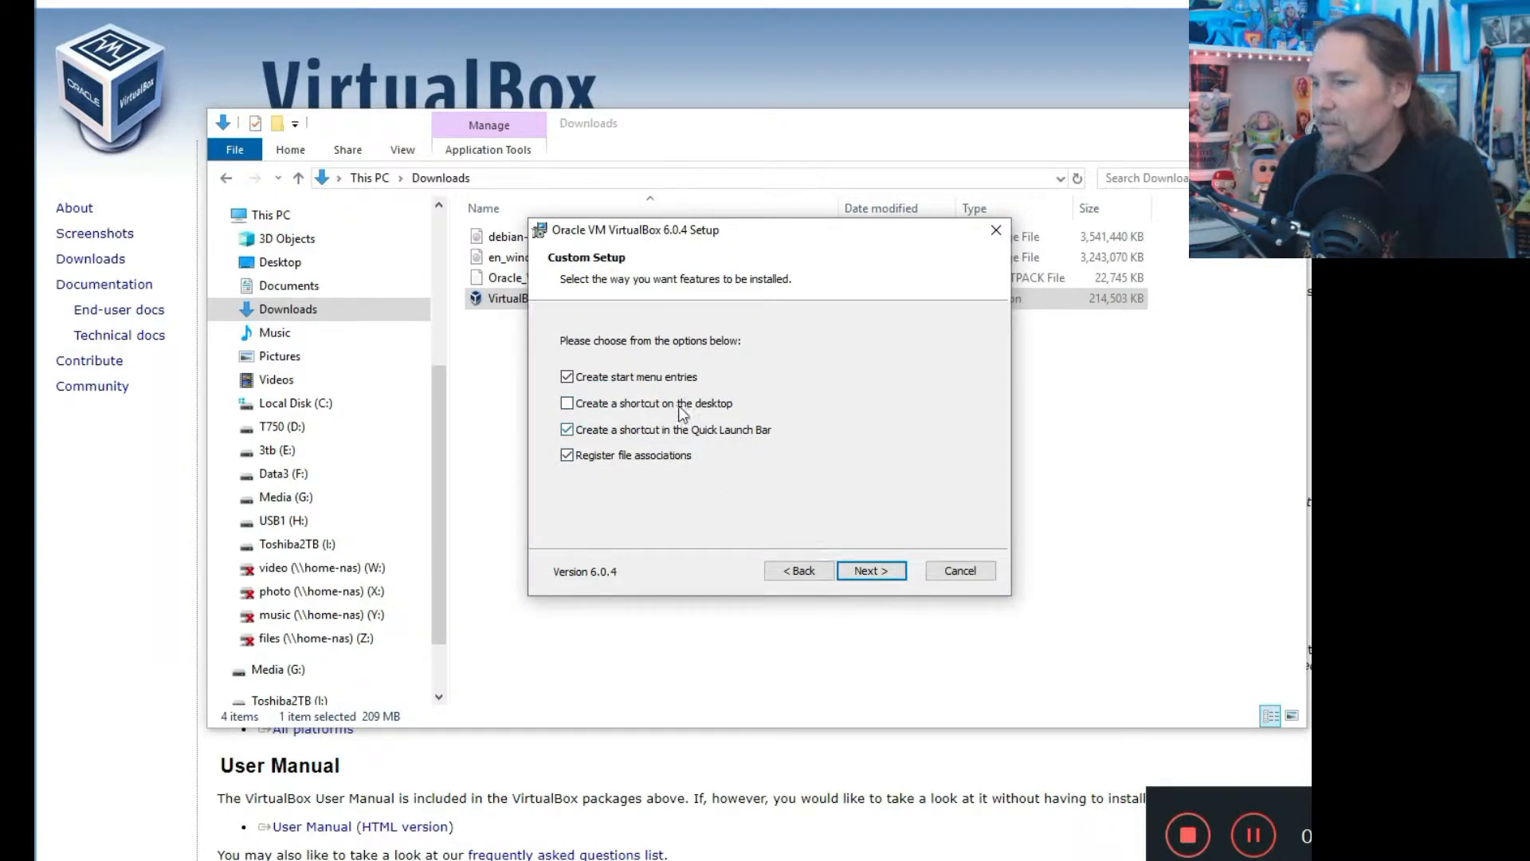
left_click(871, 571)
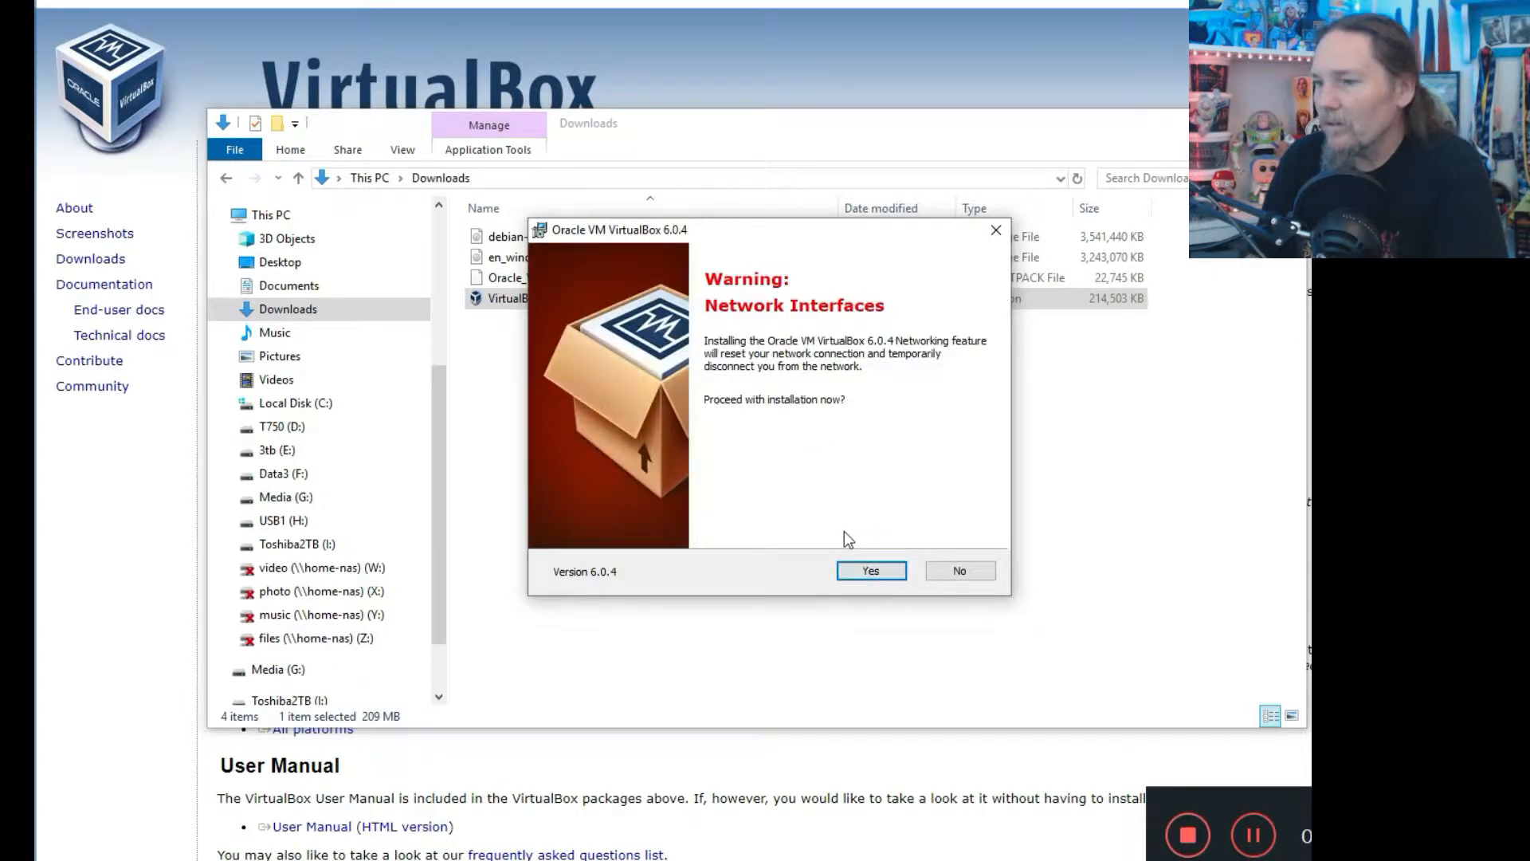
Accept the network reset warning, install VirtualBox 6.0.4, and close the finished wizard.
left_click(865, 571)
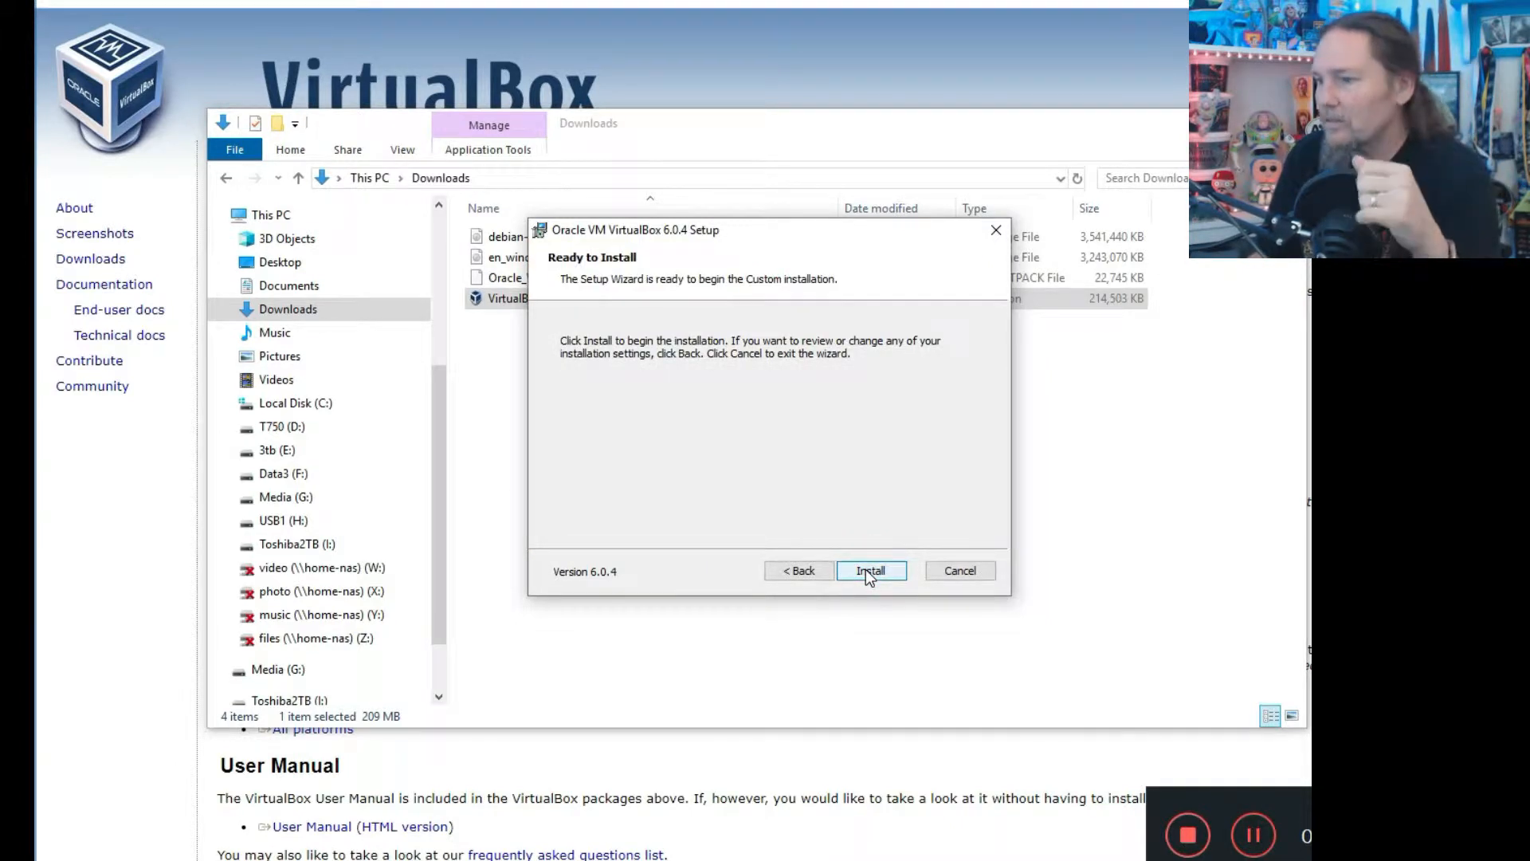
left_click(868, 570)
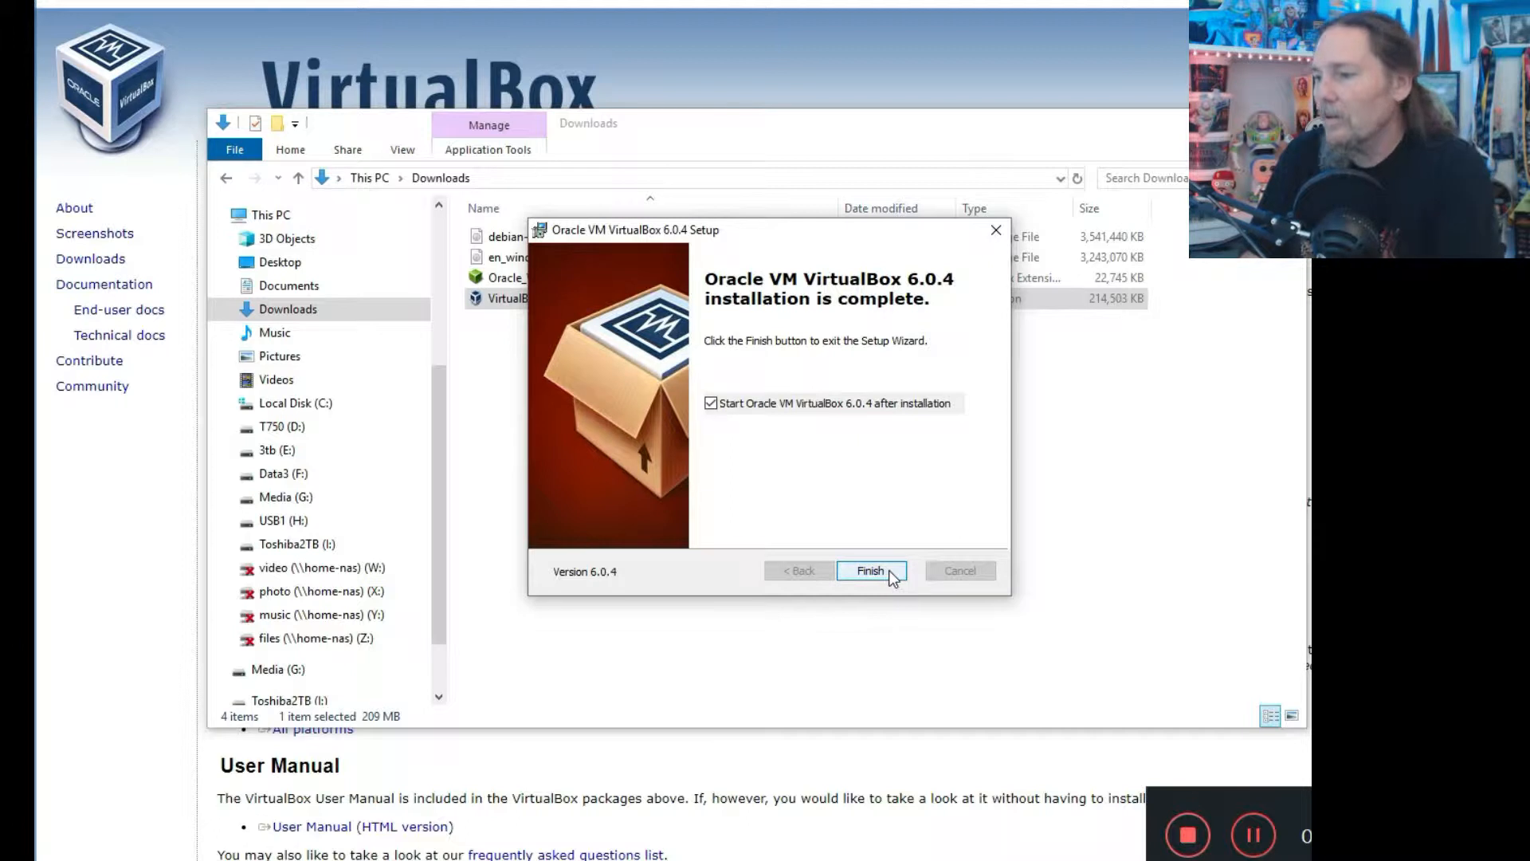
left_click(996, 233)
Install the .vbox-extpack Extension Pack and agree to its license.
left_click(514, 277)
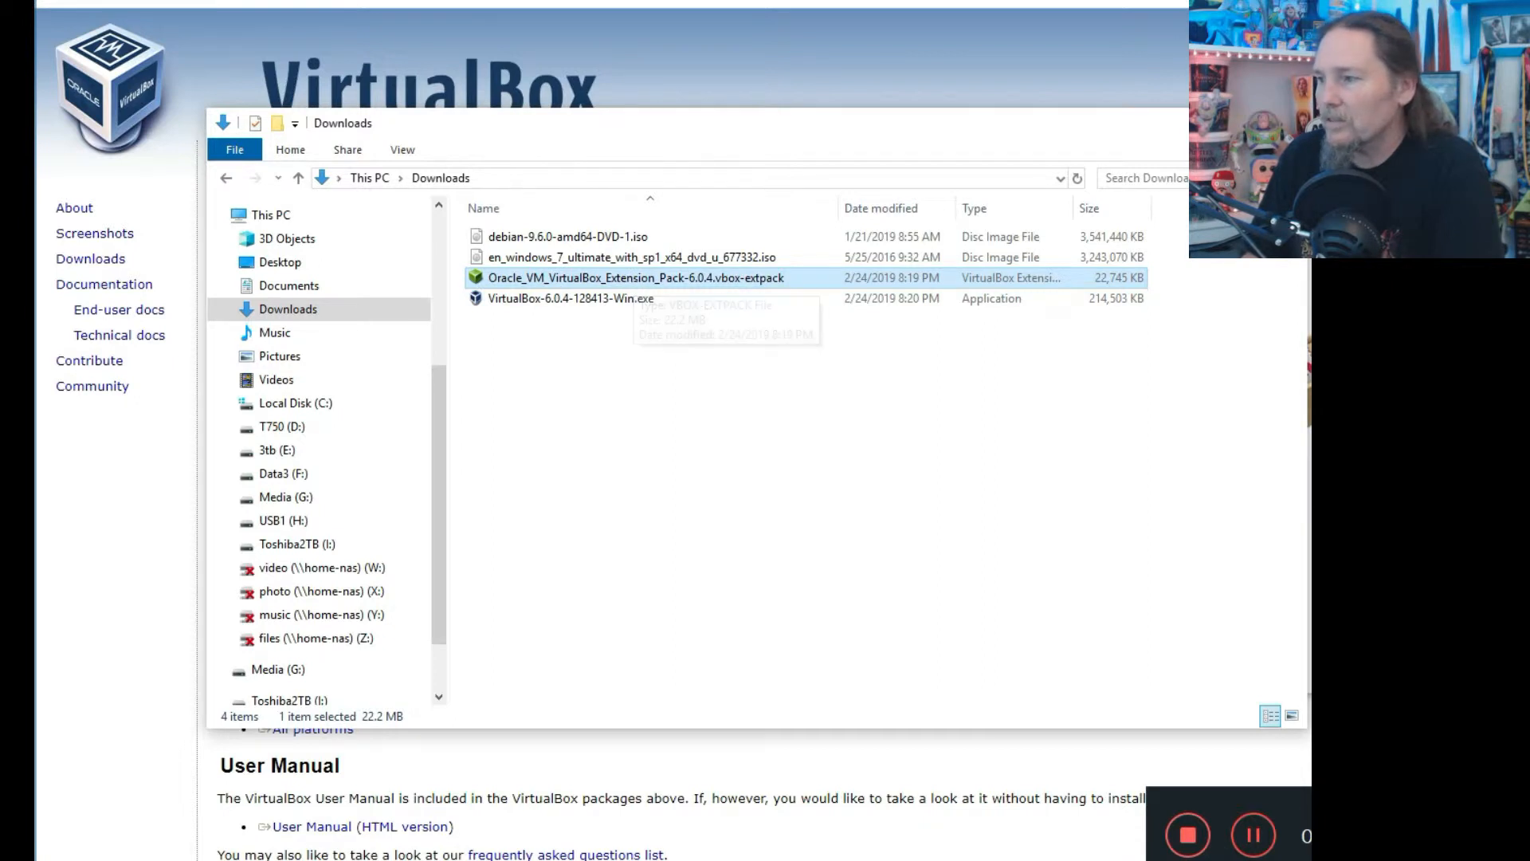
left_click(1367, 157)
double_click(504, 276)
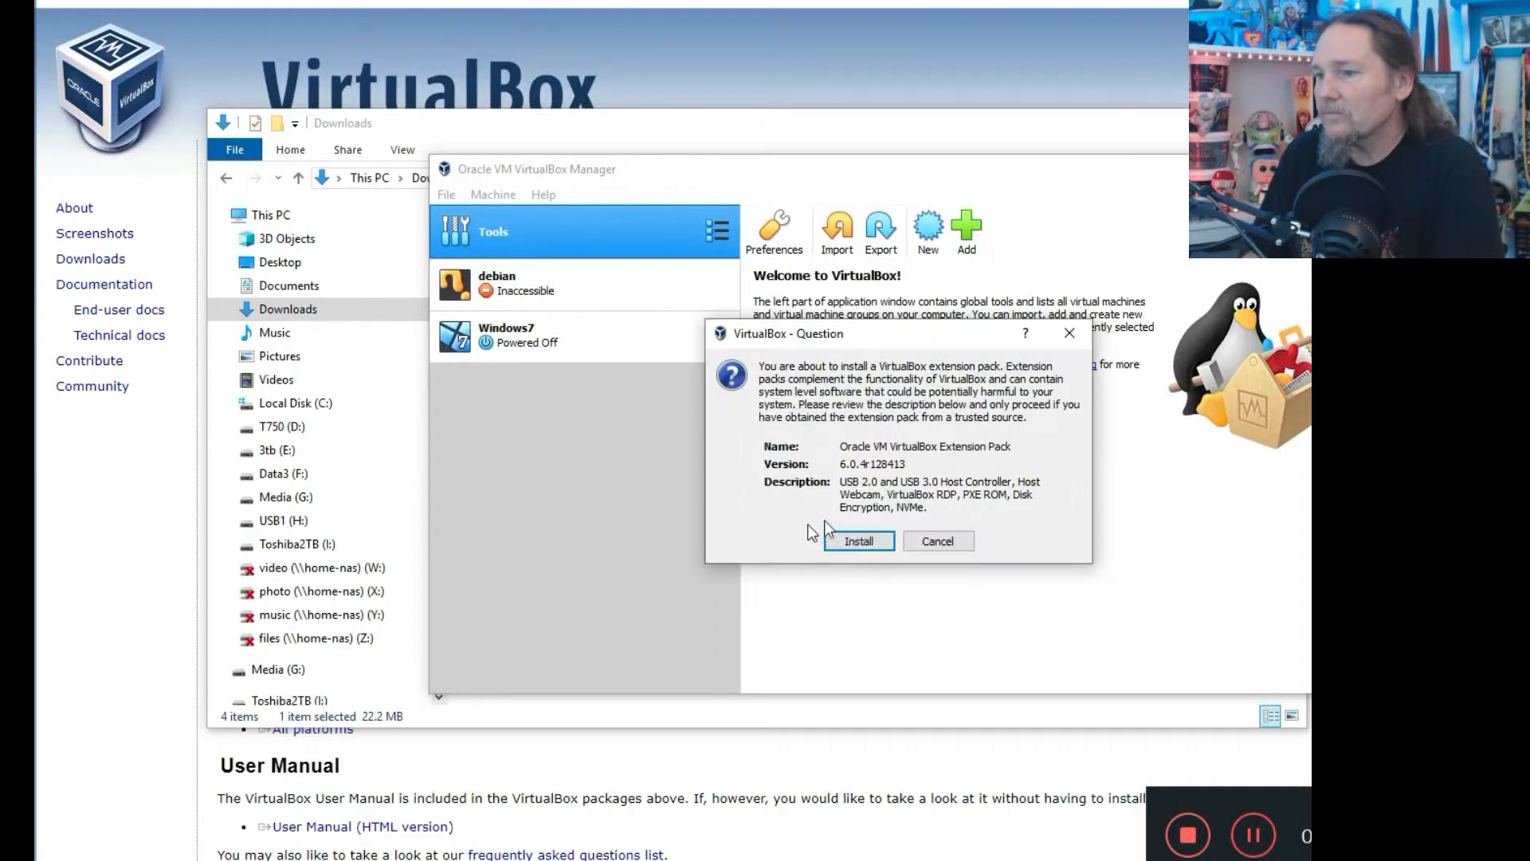
left_click(864, 542)
scroll(1076, 499, "down", 15)
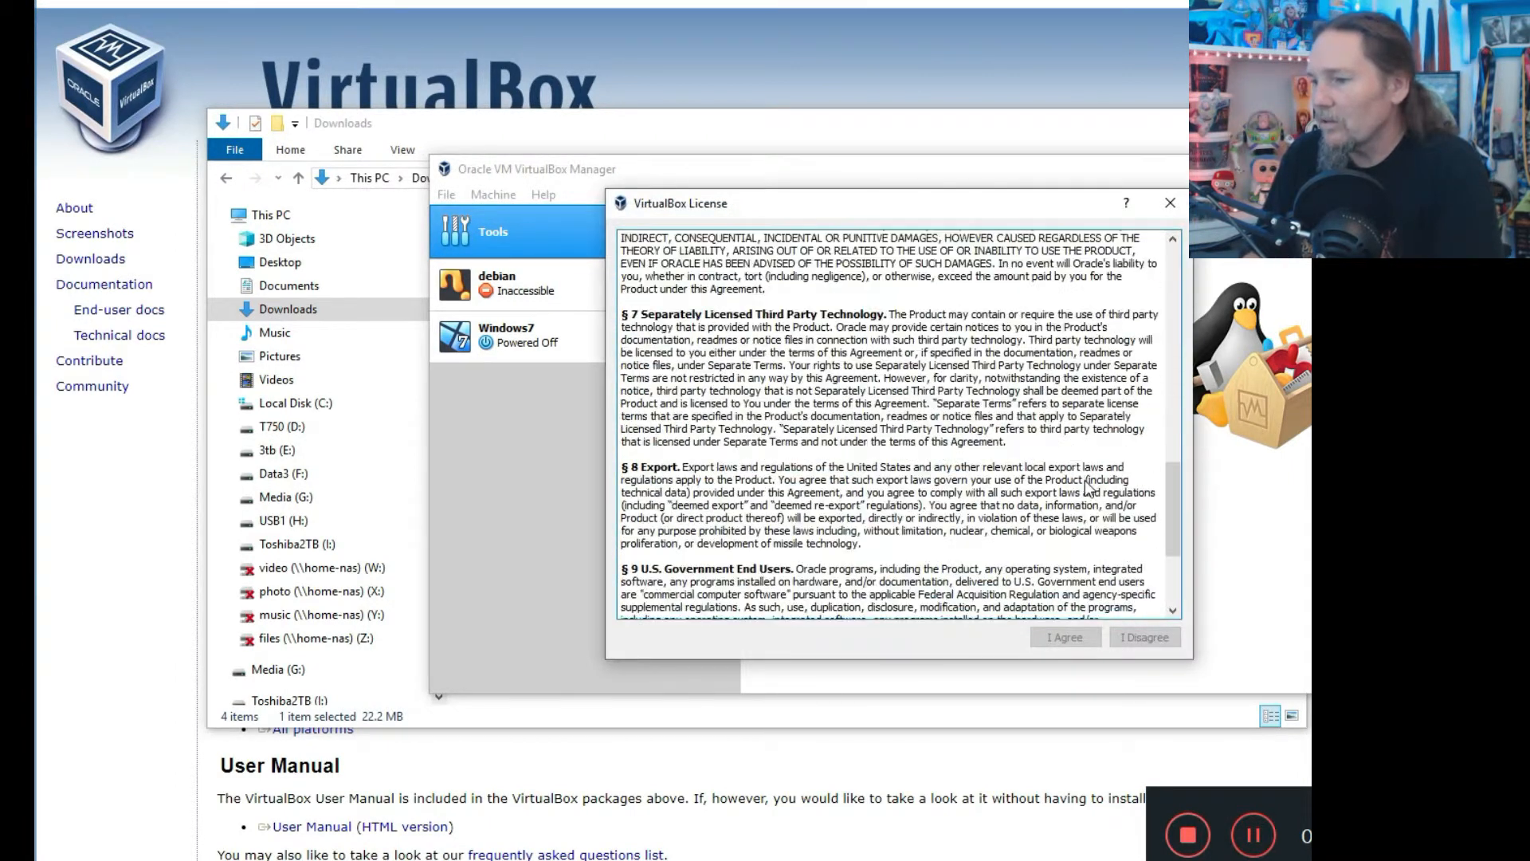
left_click(1064, 637)
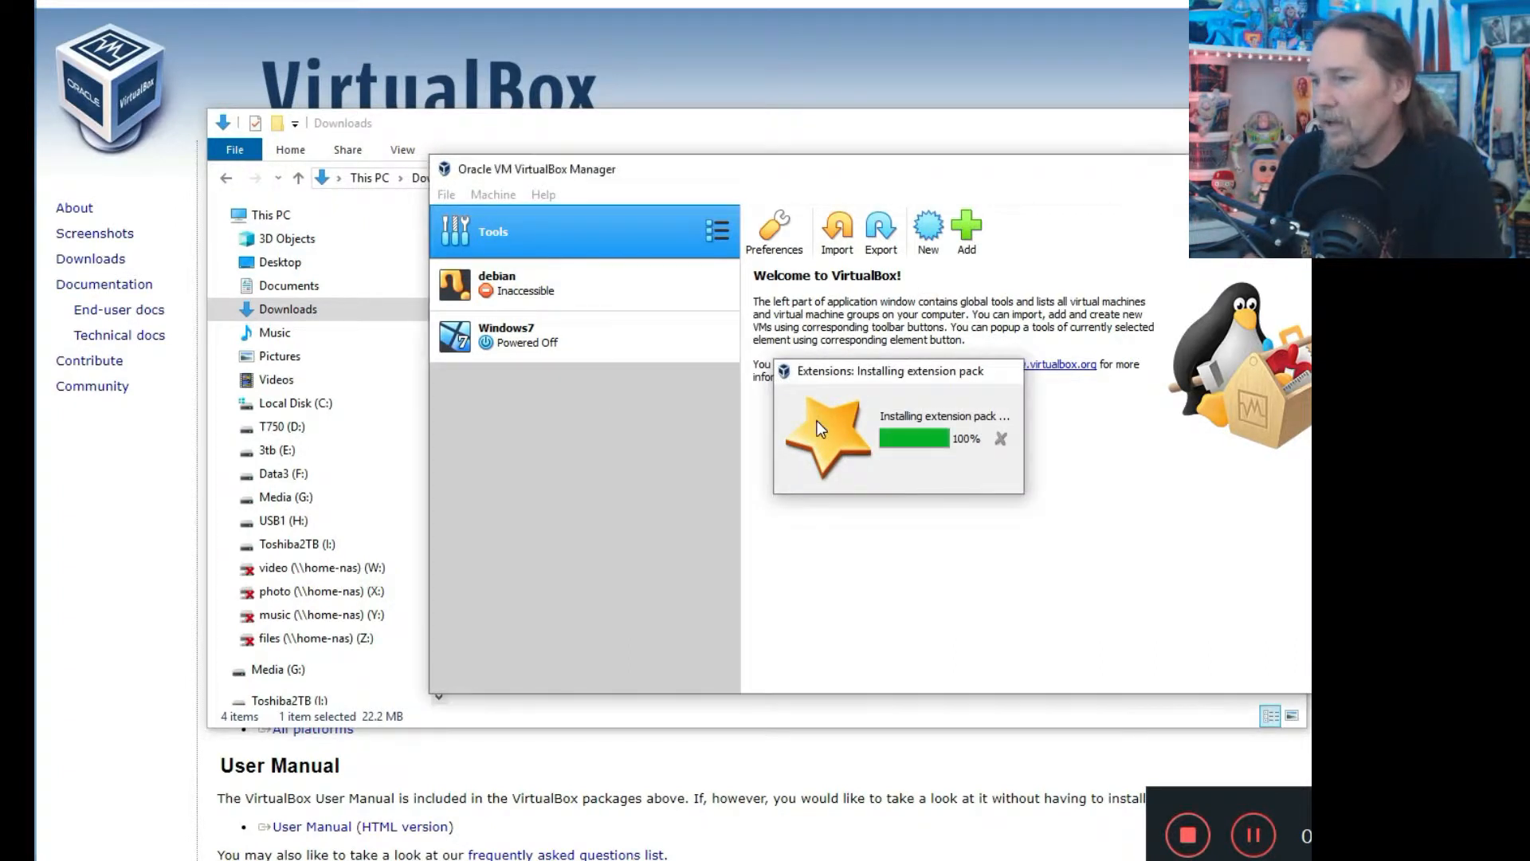
left_click(885, 482)
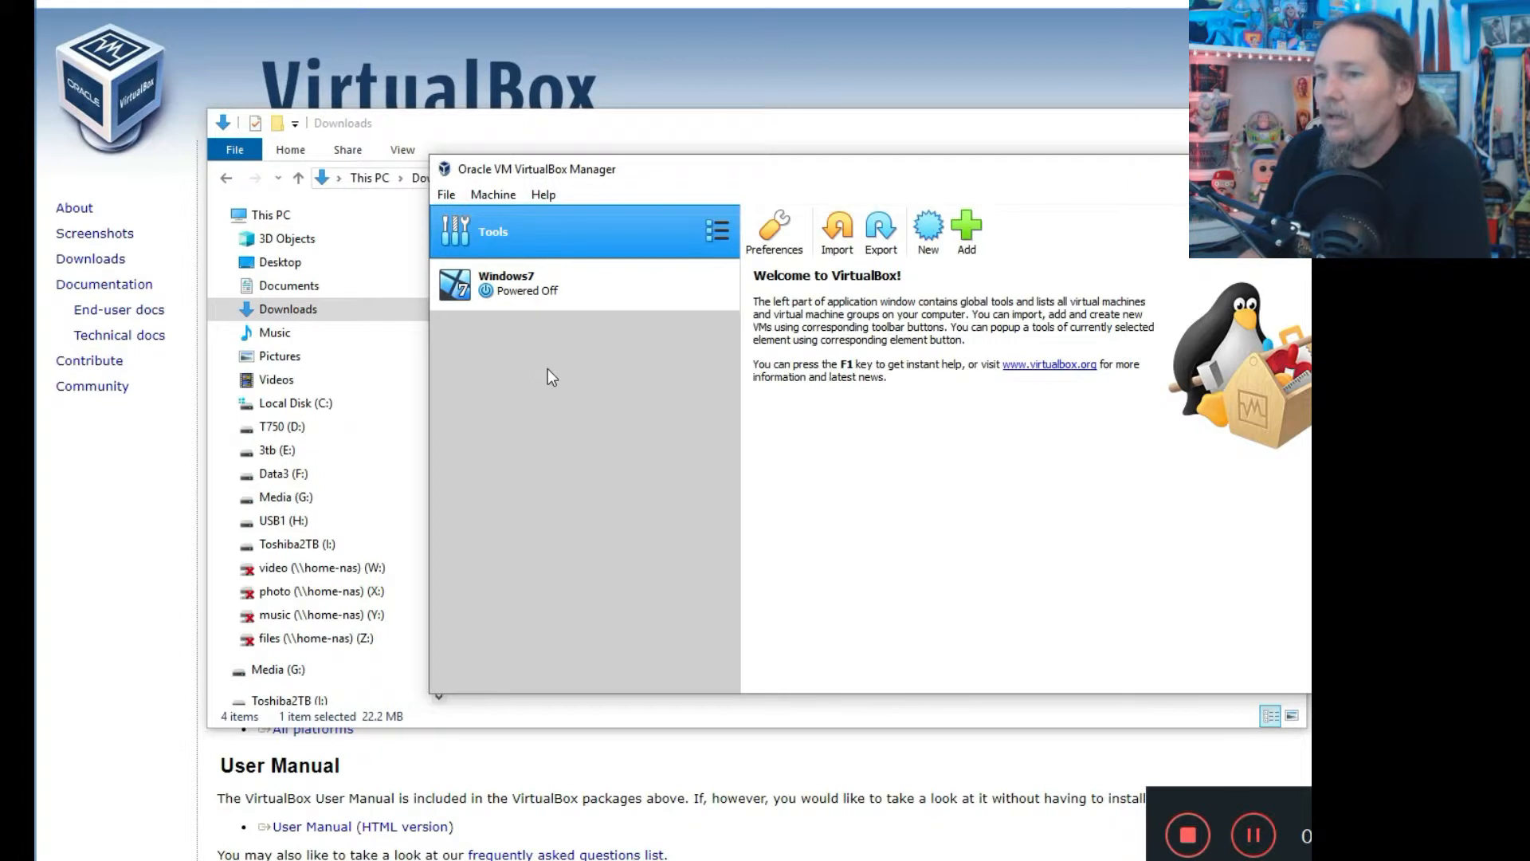
Look at the Windows7 machine's details, then return to the welcome overview.
left_click_drag(974, 170, 888, 166)
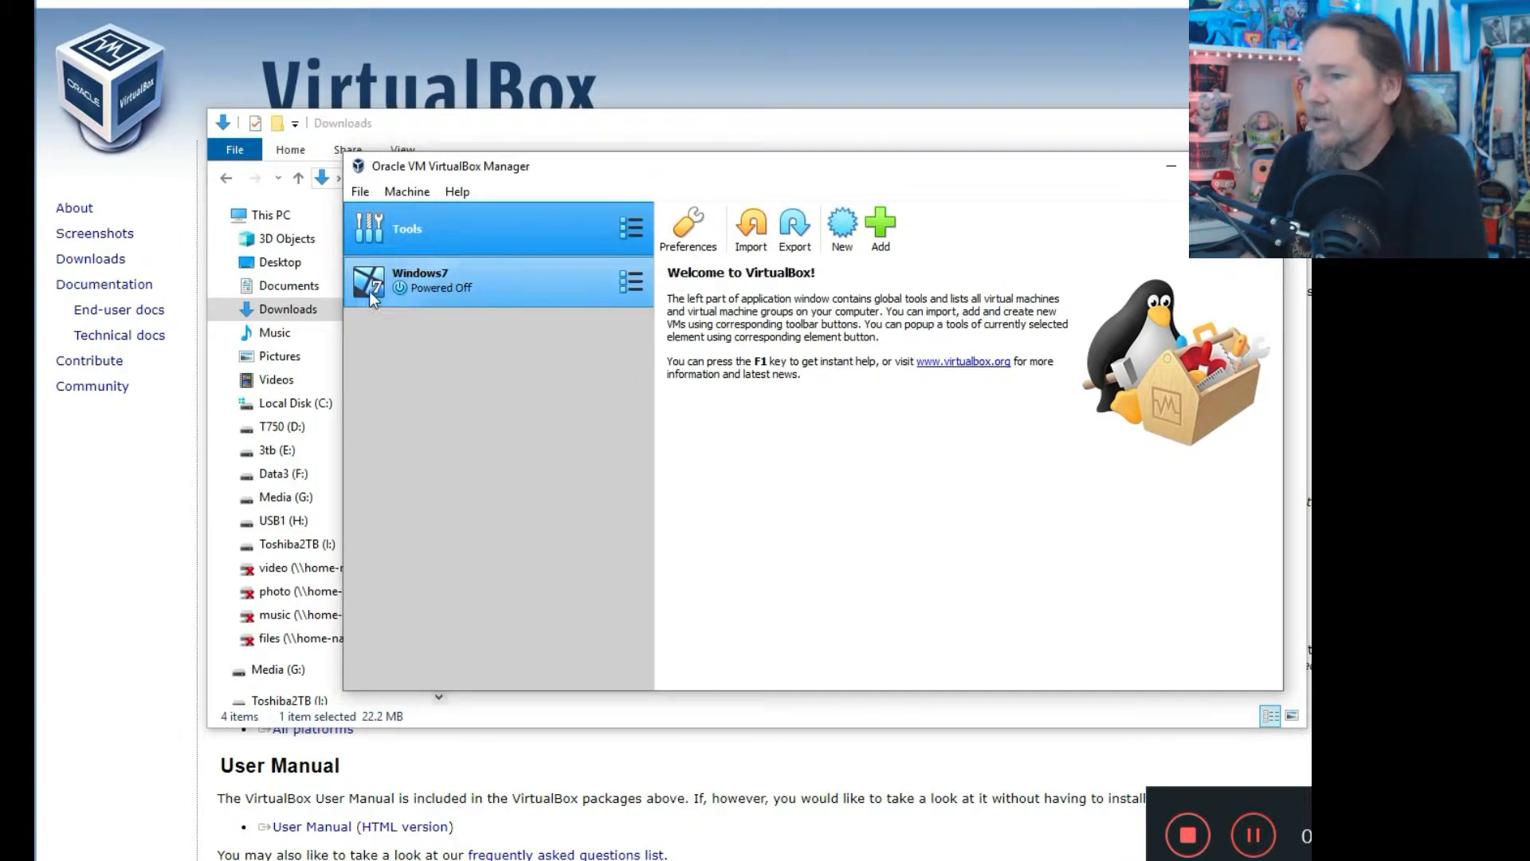
left_click(488, 290)
left_click(475, 241)
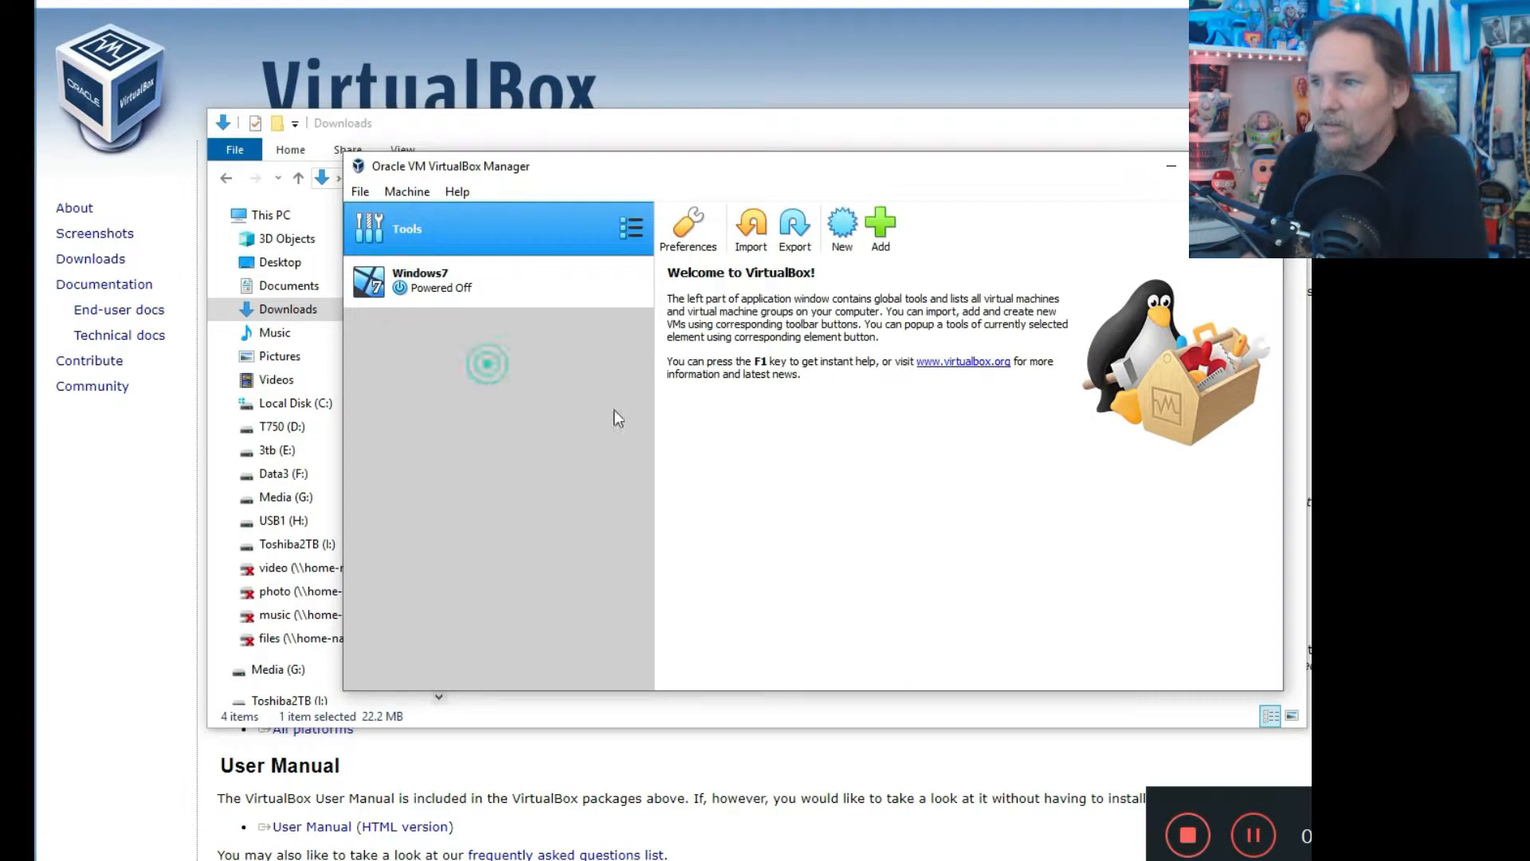
Create a new machine named debian9 with type Linux, Debian (64-bit).
left_click(844, 218)
left_click(781, 435)
type("de")
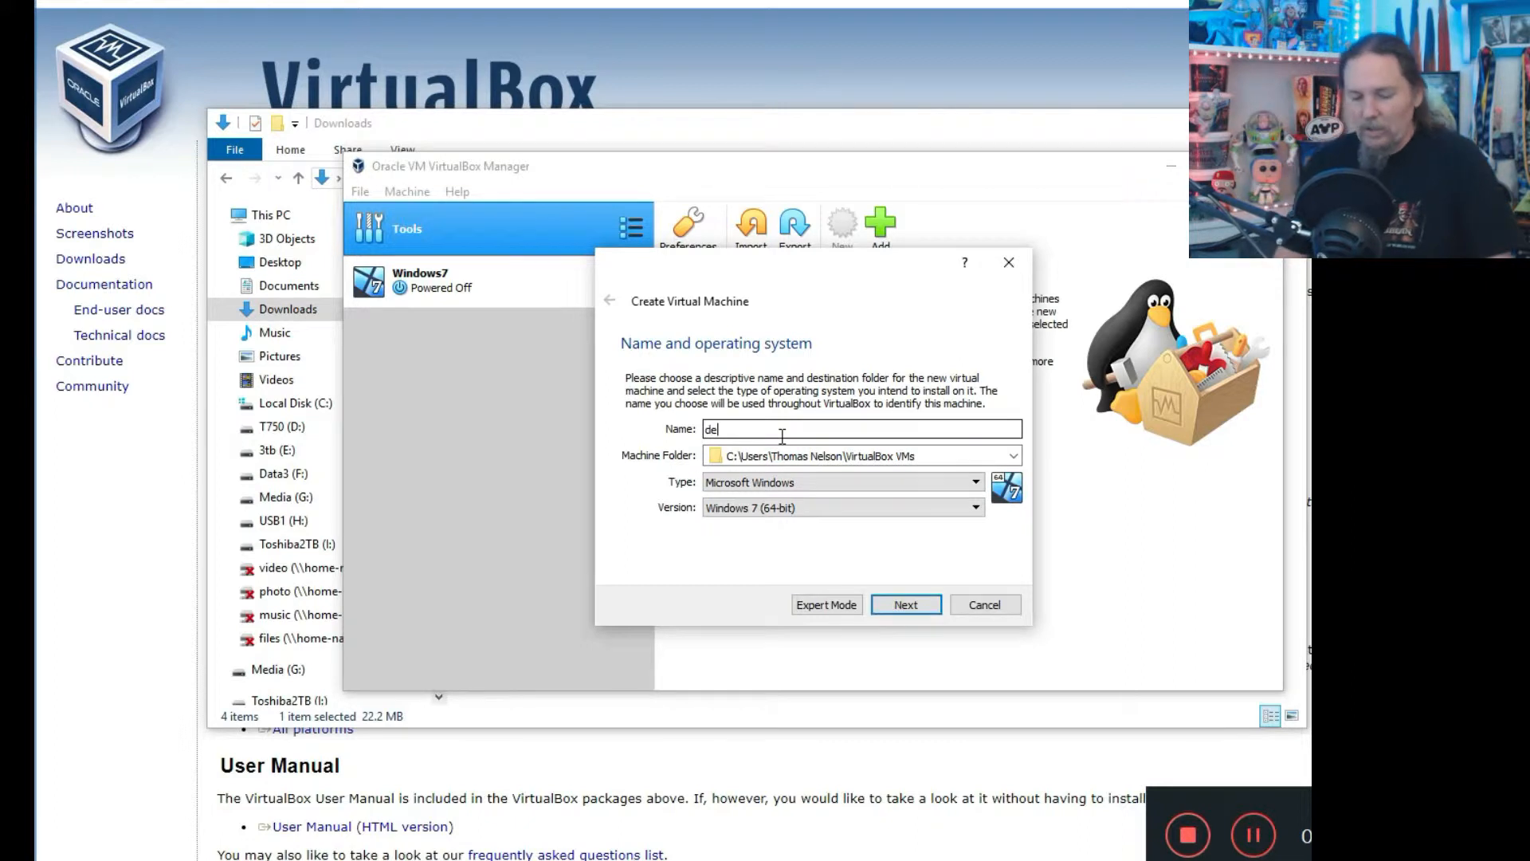
type("bian")
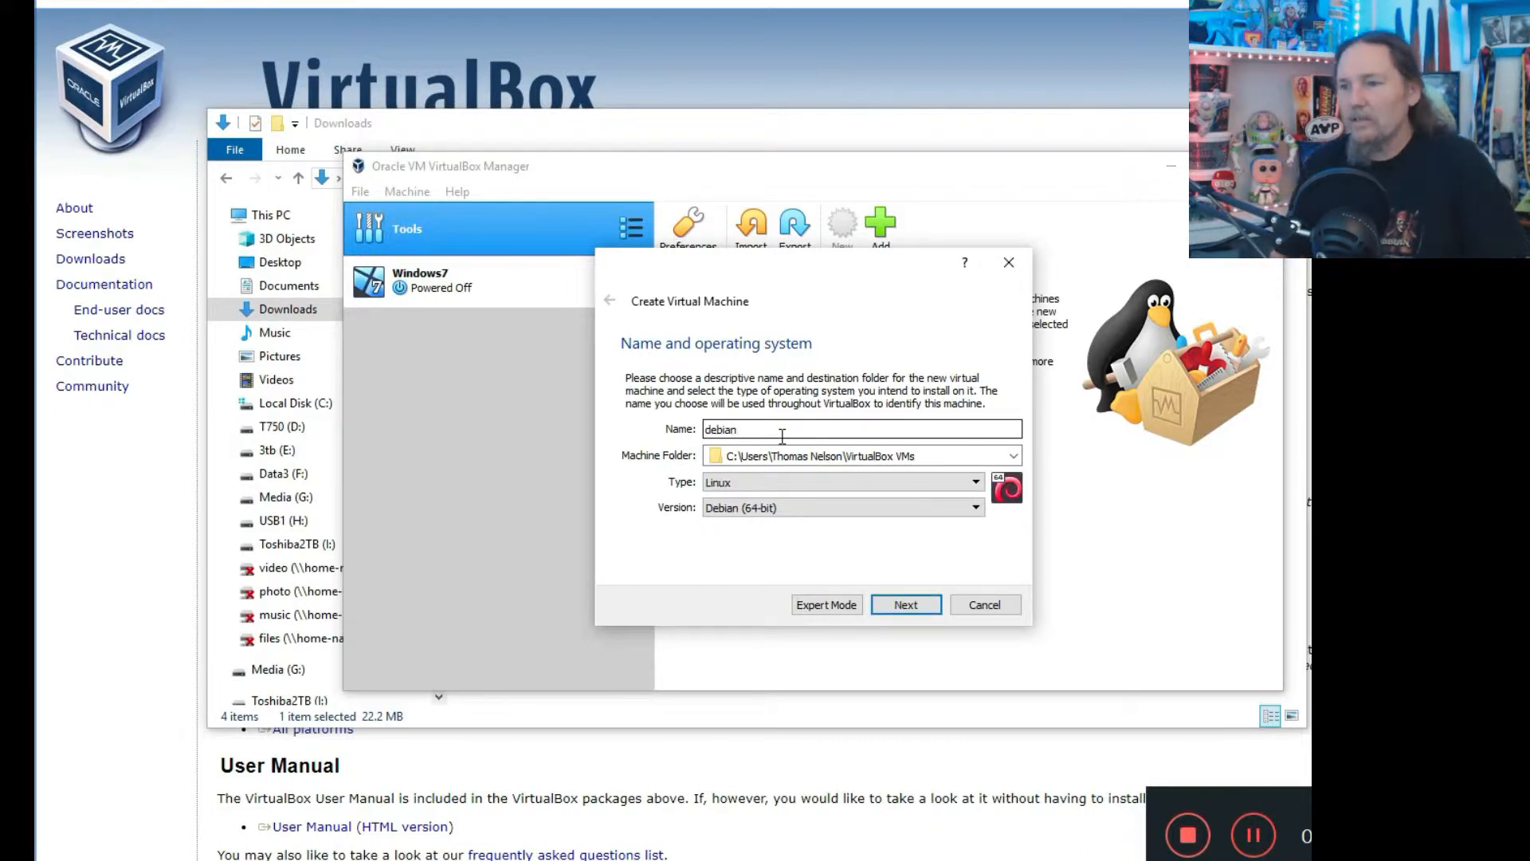
type("9")
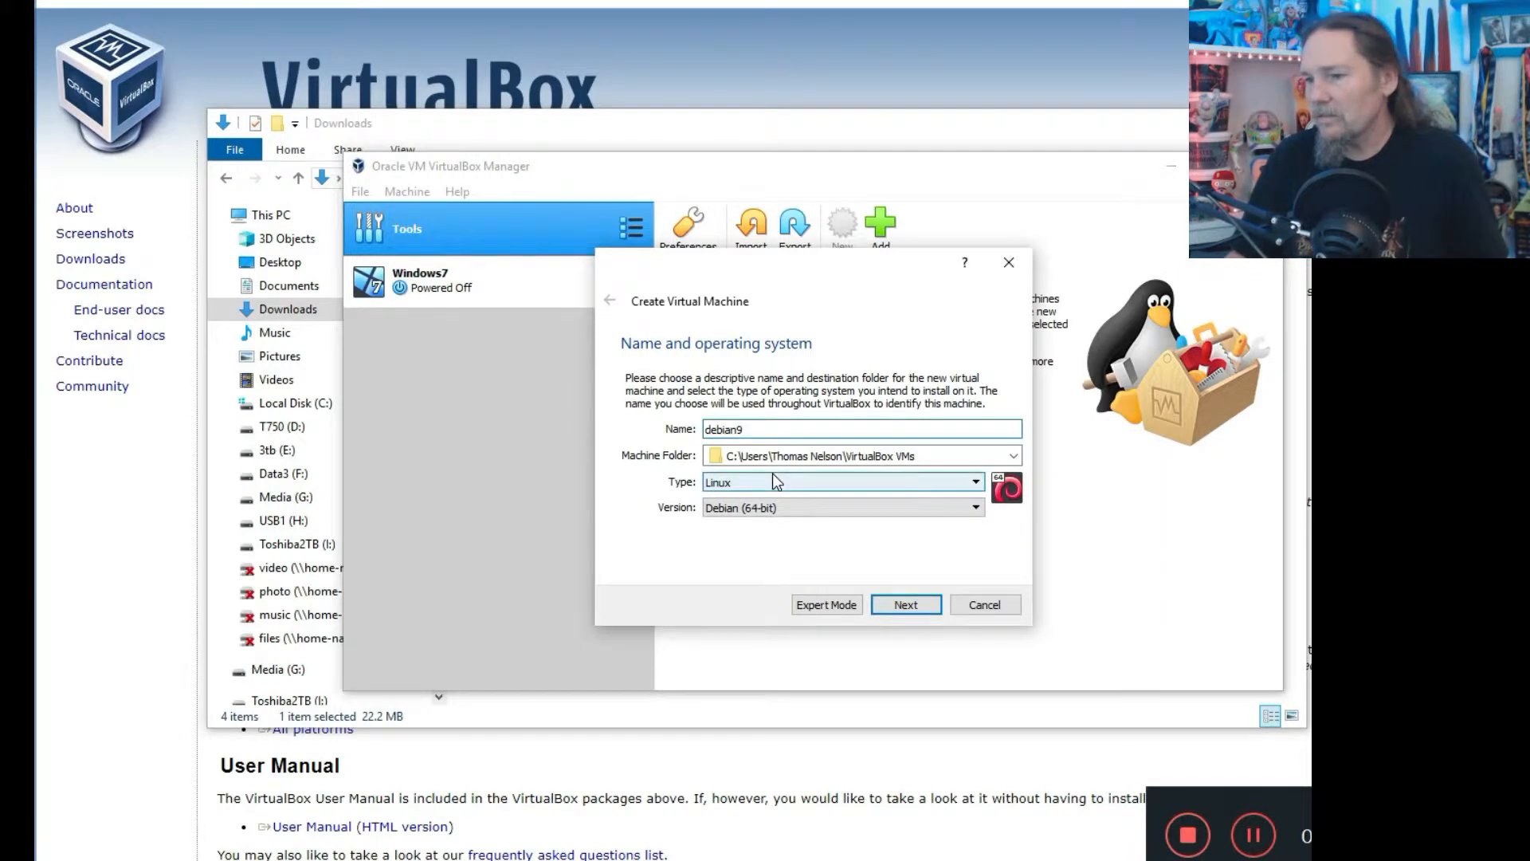
left_click(904, 606)
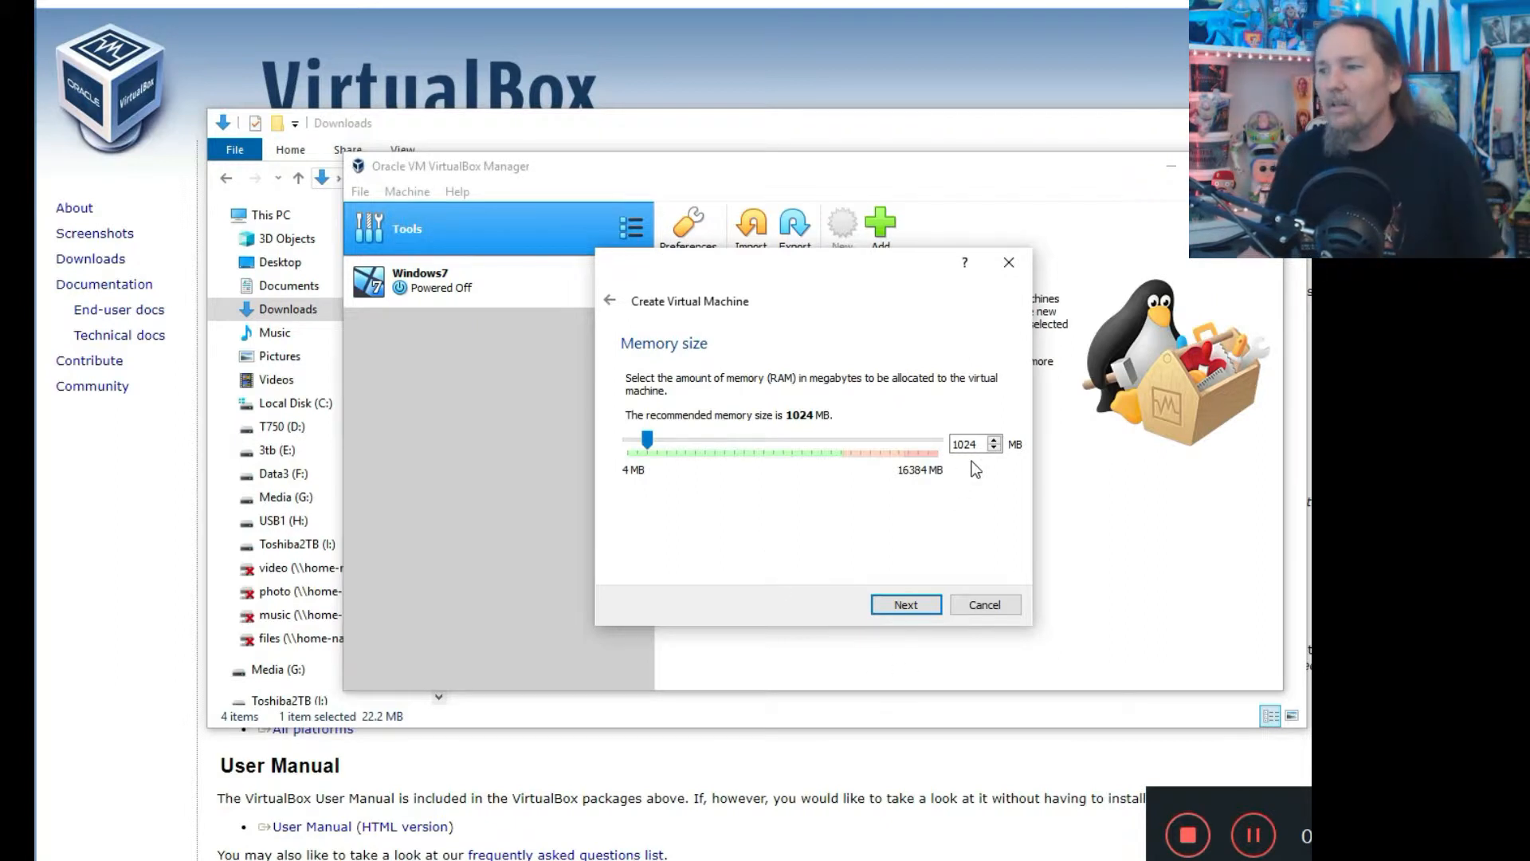
Allocate 3072 MB of memory to debian9.
left_click(741, 442)
left_click(754, 440)
left_click(754, 440)
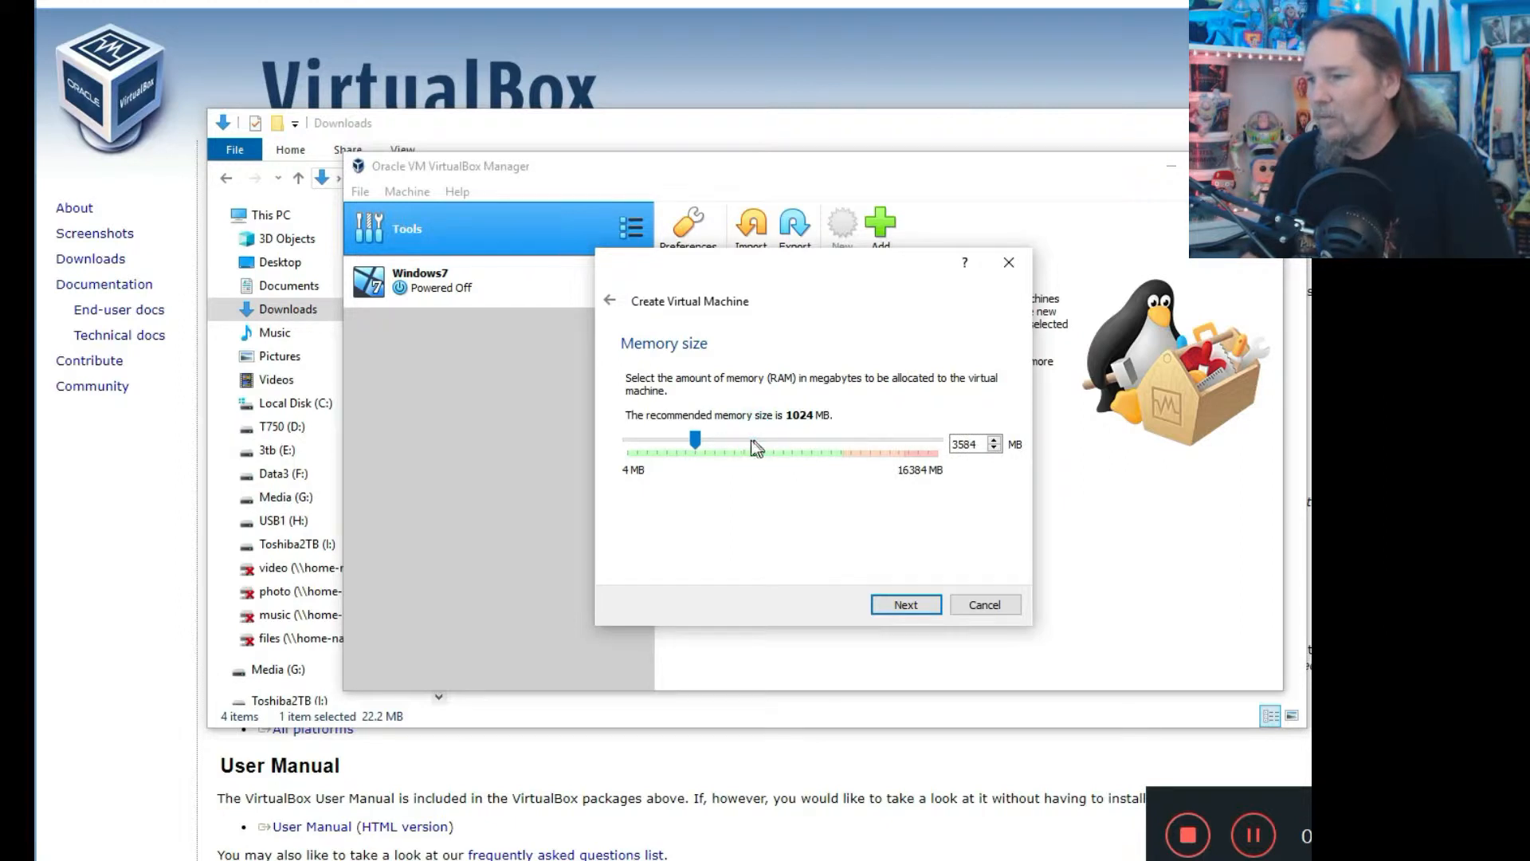
left_click(666, 439)
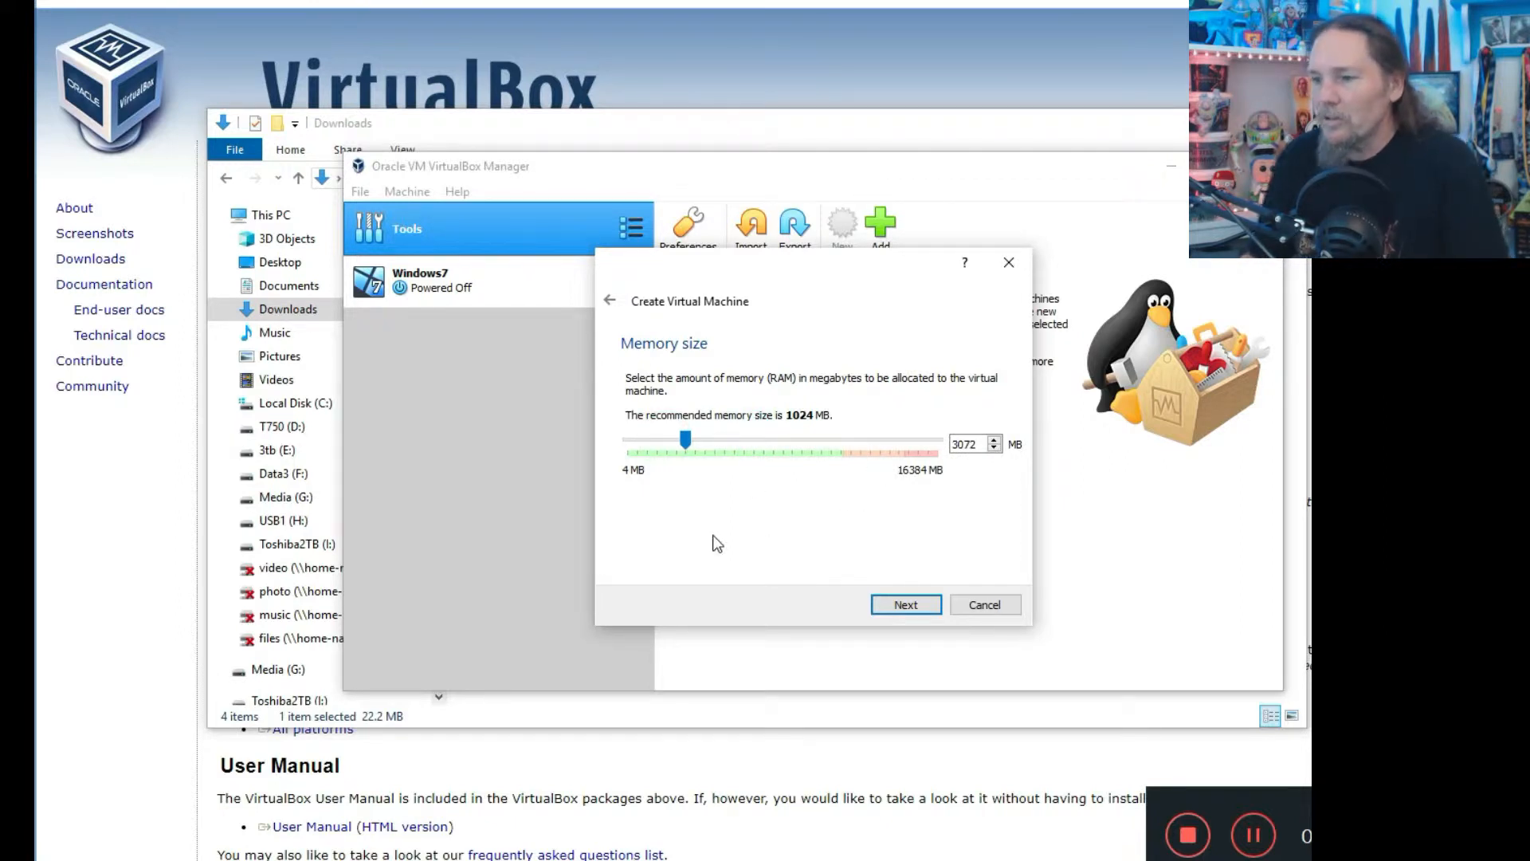
left_click(896, 604)
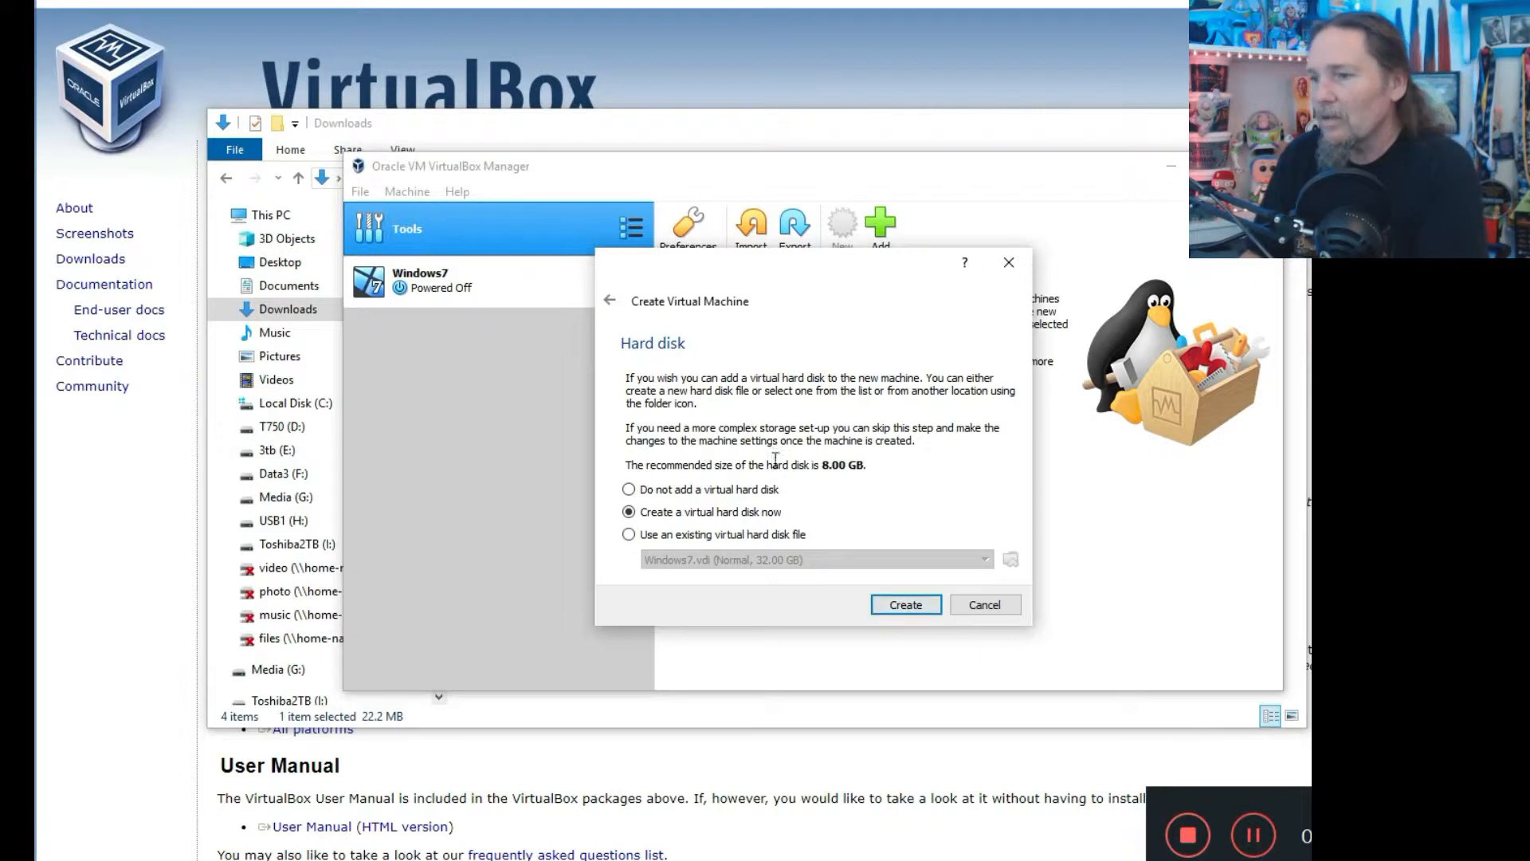
Keep 'Create a virtual hard disk now' and proceed to disk creation.
left_click(905, 606)
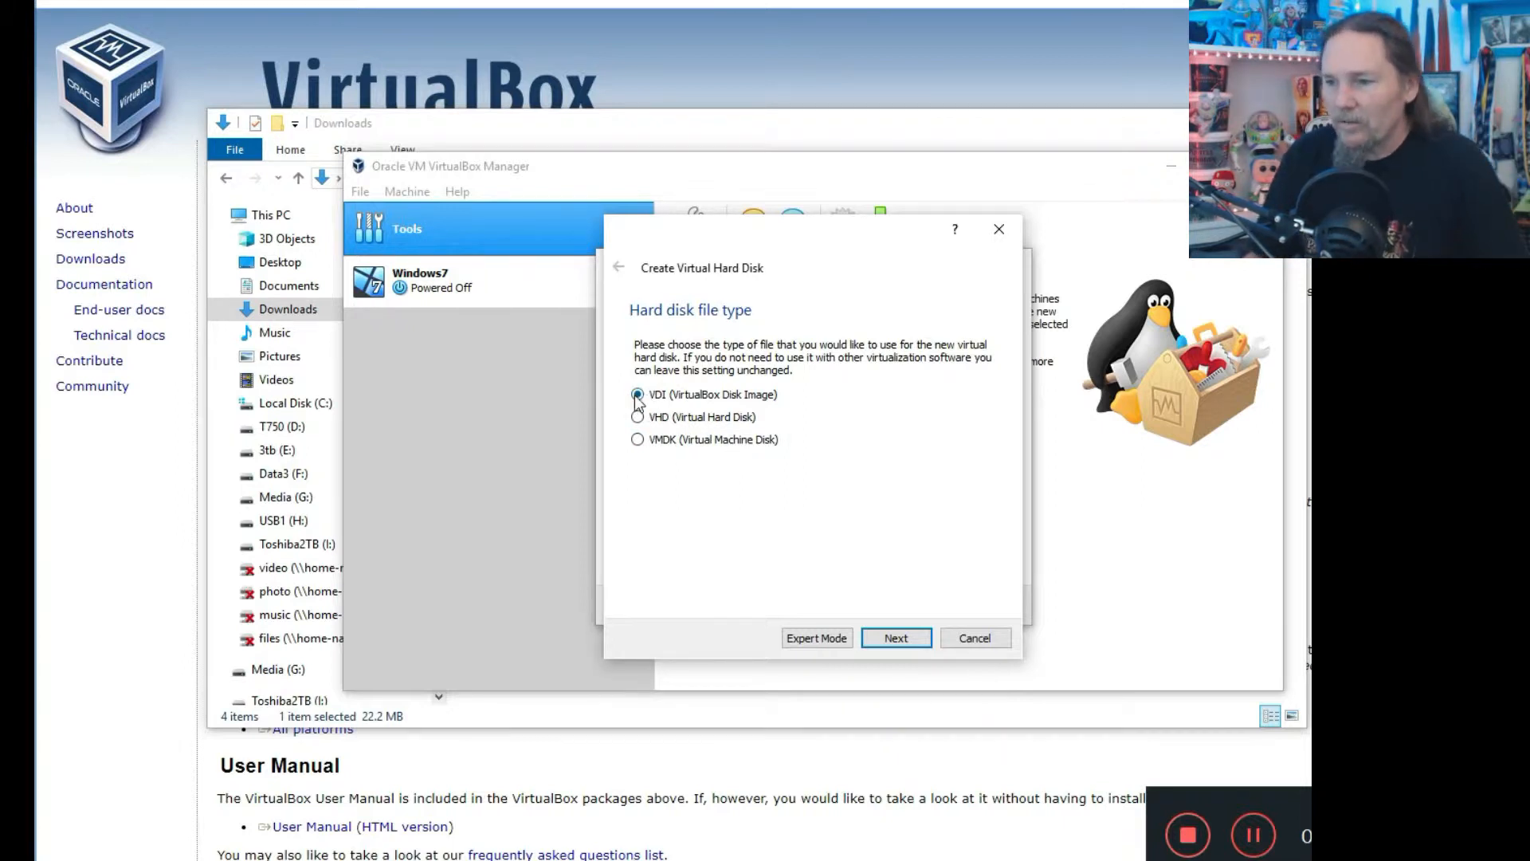
Create a VDI disk named debian9, dynamically allocated, 8.00 GB.
left_click(896, 639)
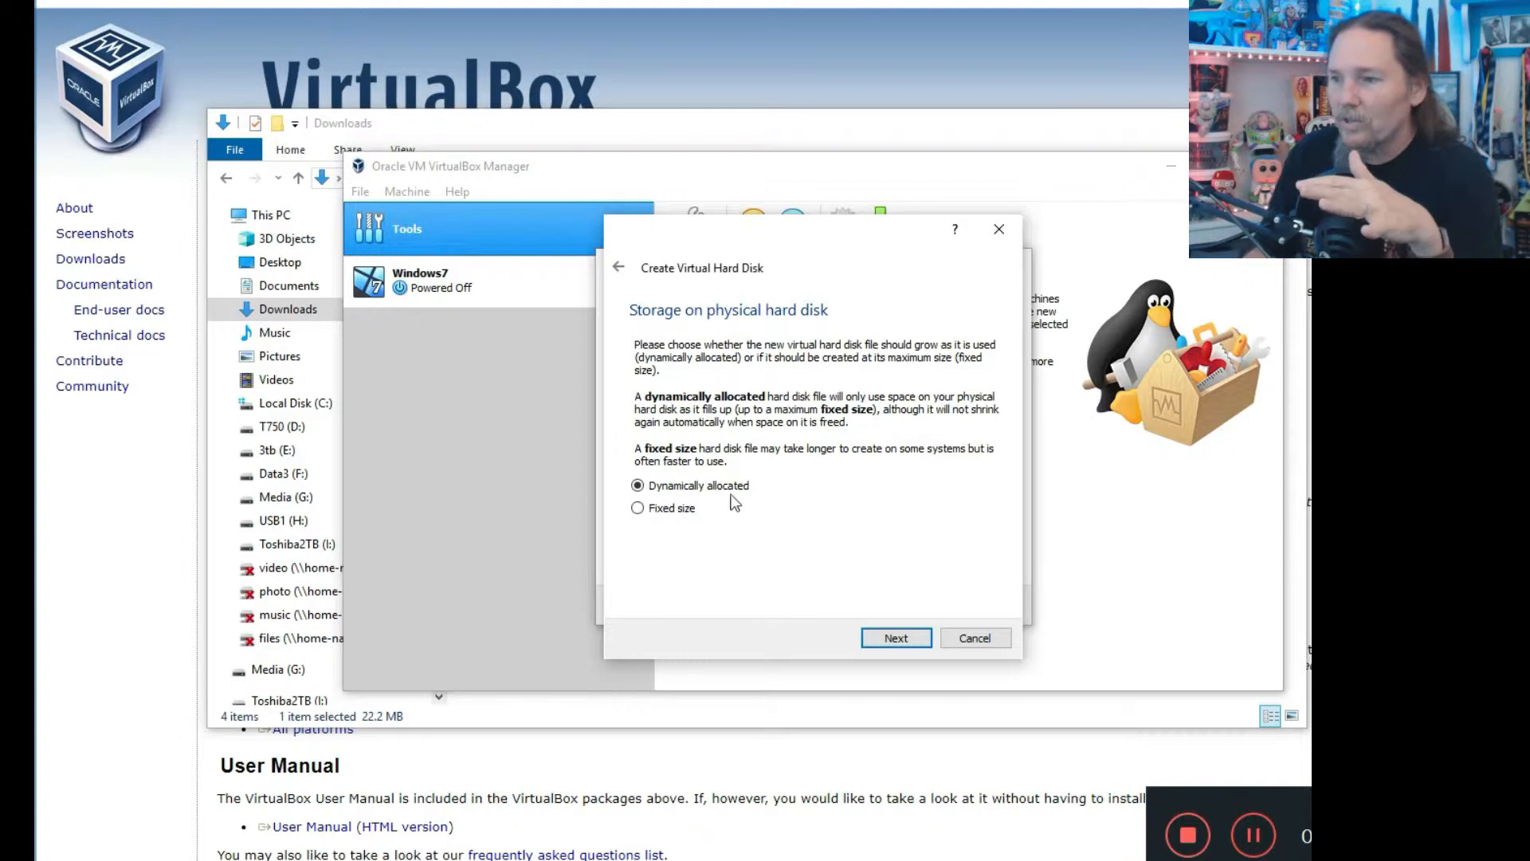
left_click(637, 508)
left_click(638, 486)
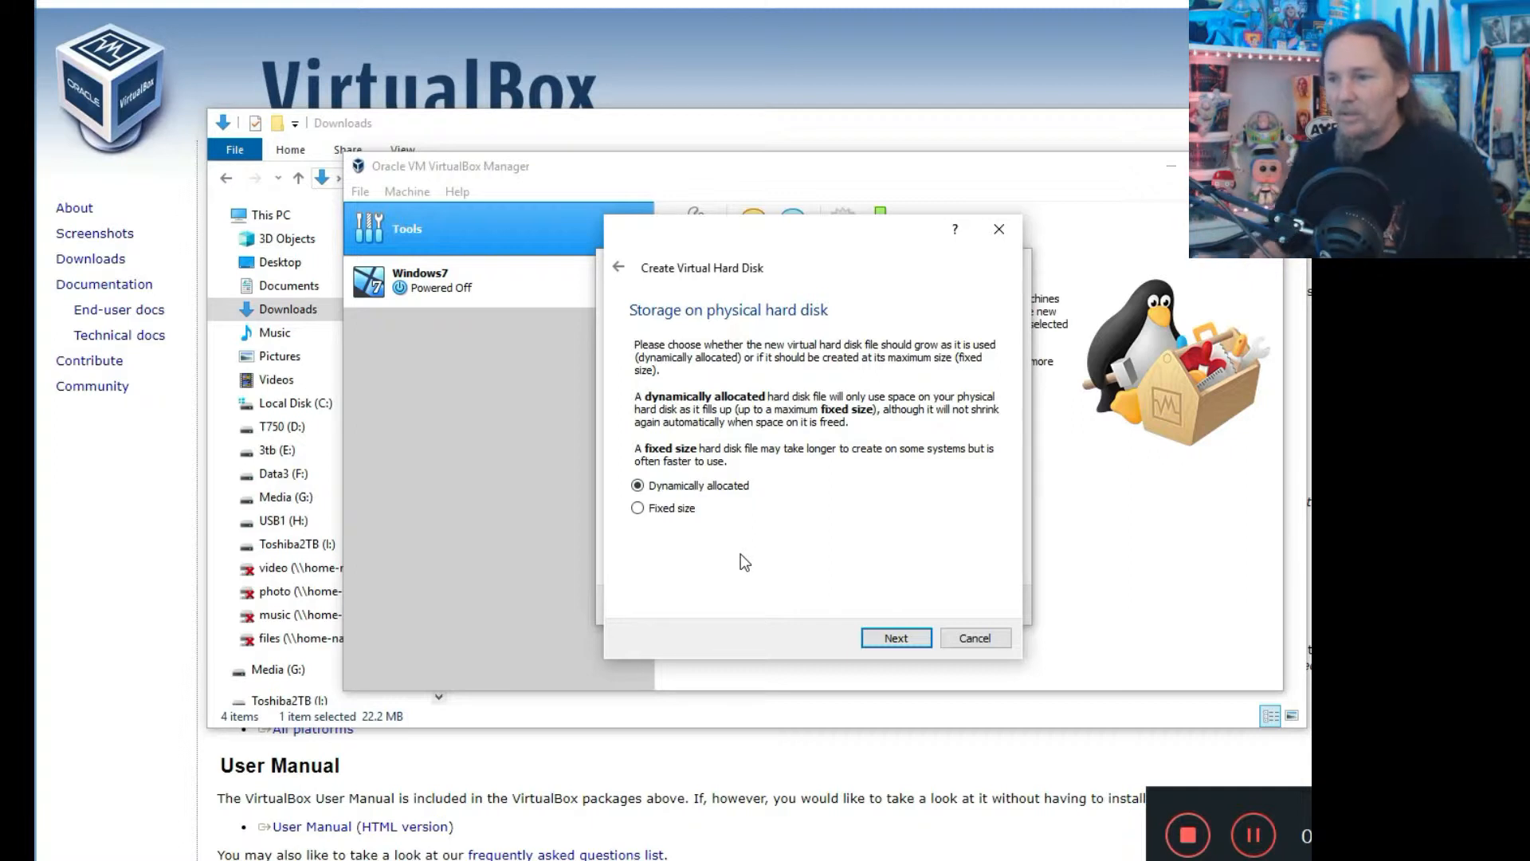
left_click(895, 642)
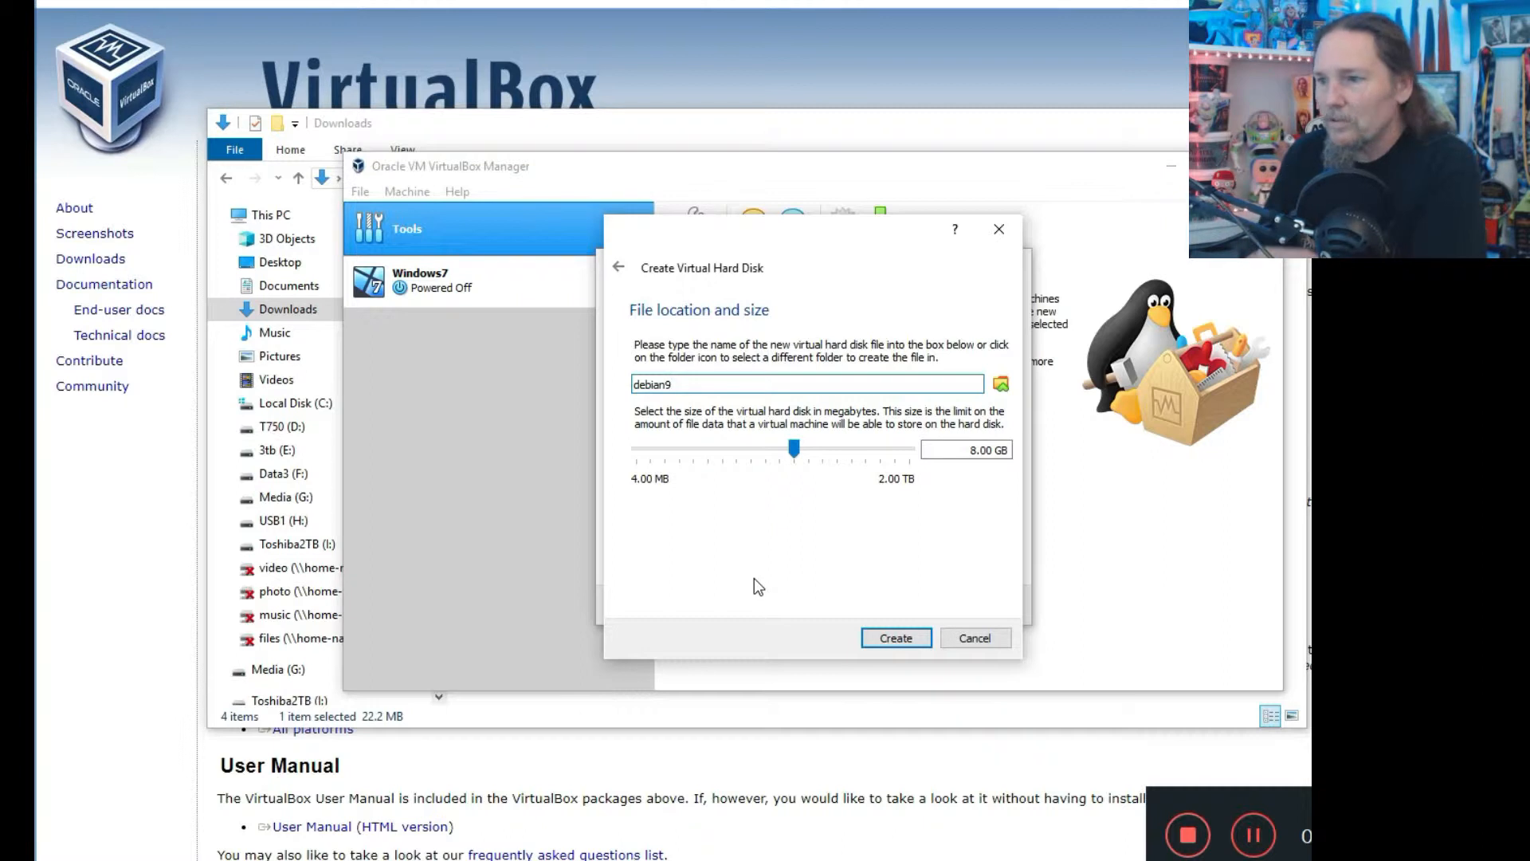
left_click(897, 640)
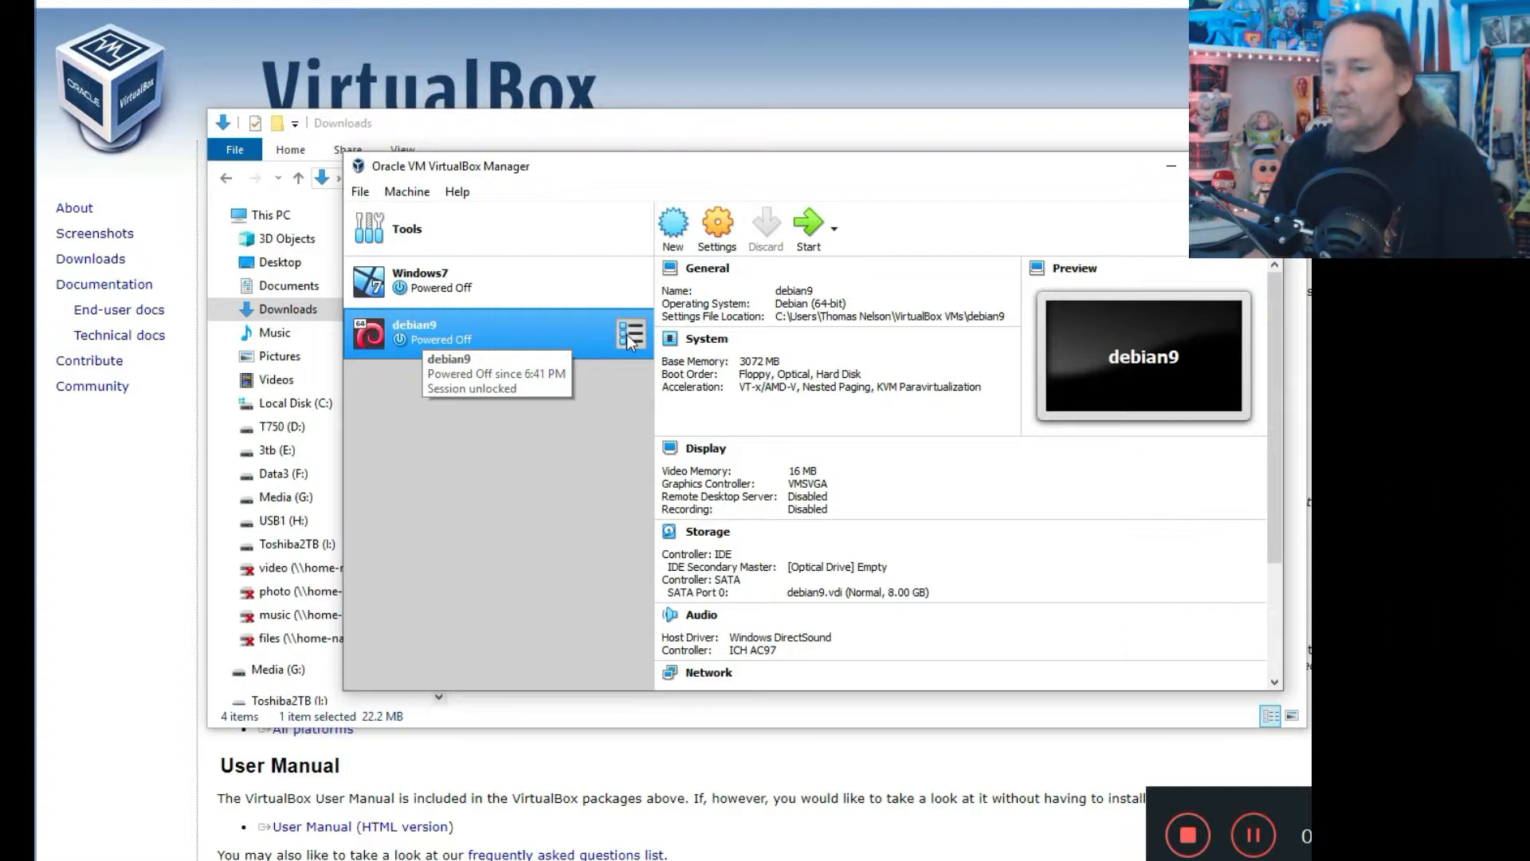
Set debian9's processor count to 2 in its System settings.
left_click(716, 231)
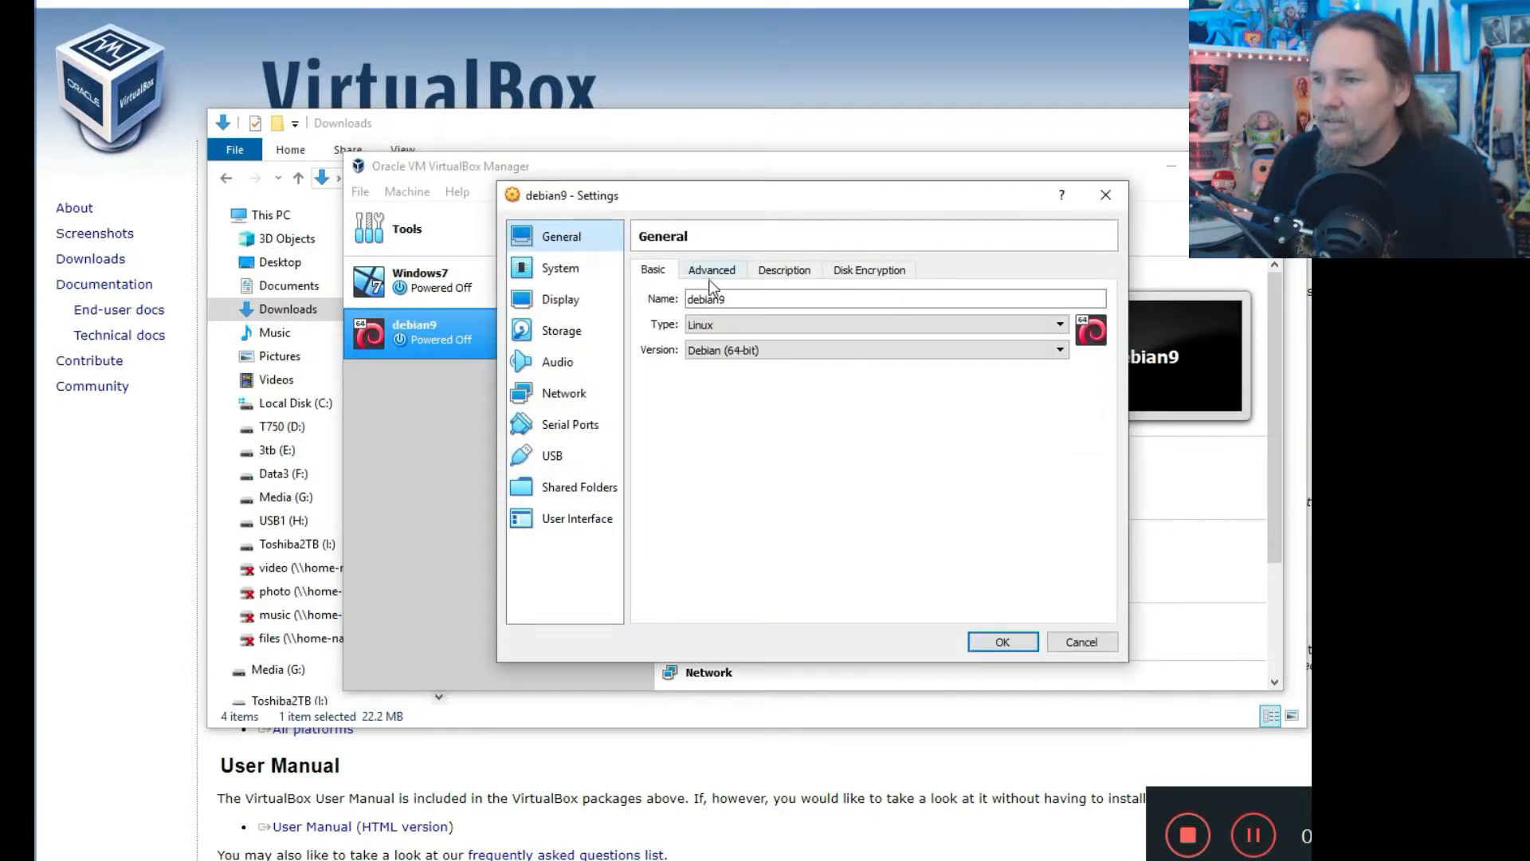
left_click(562, 271)
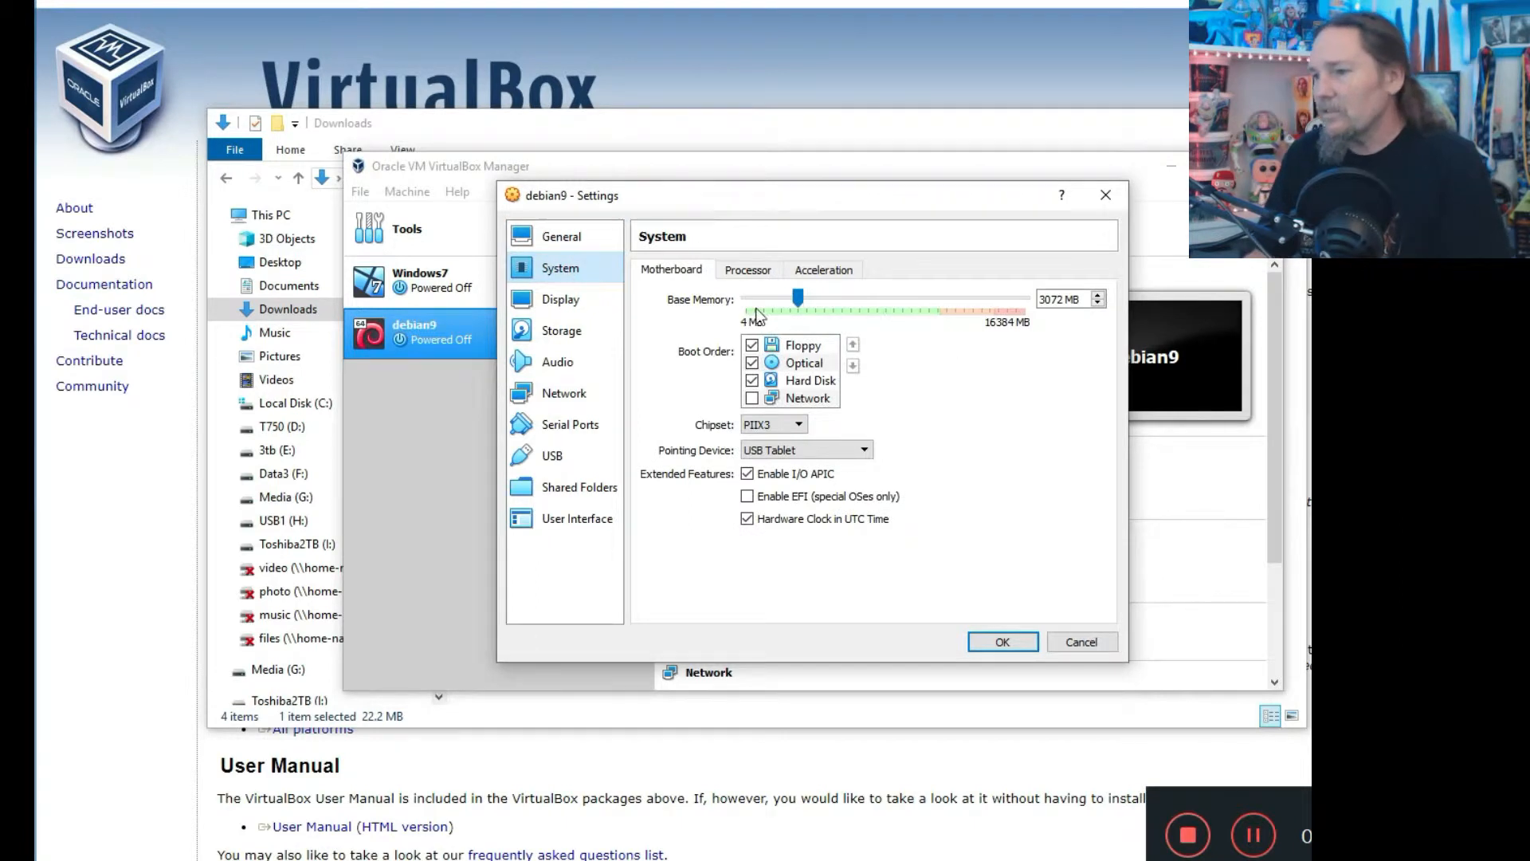
left_click(761, 271)
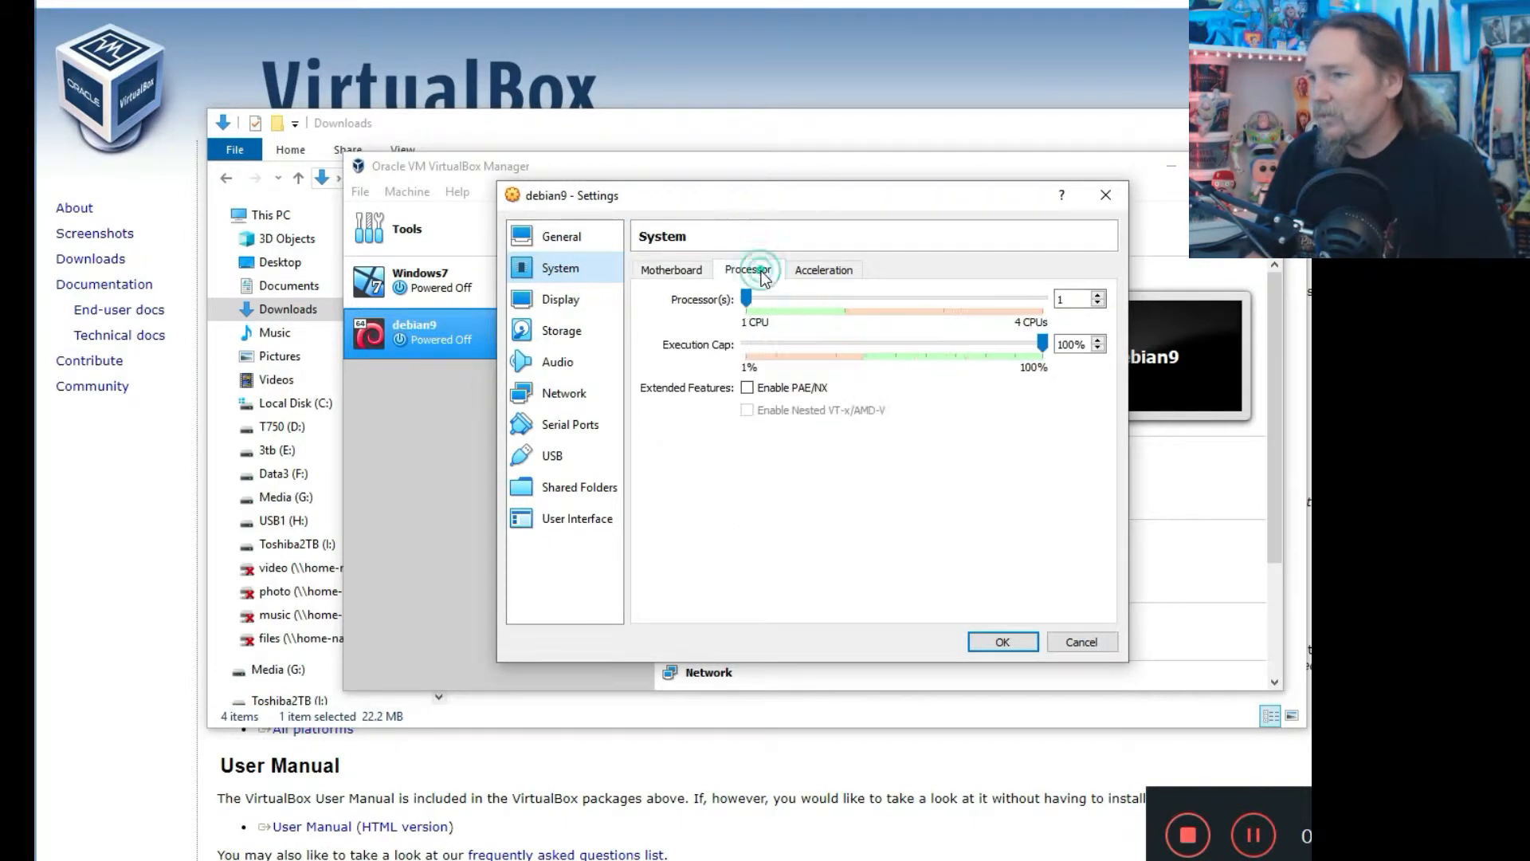
left_click(842, 299)
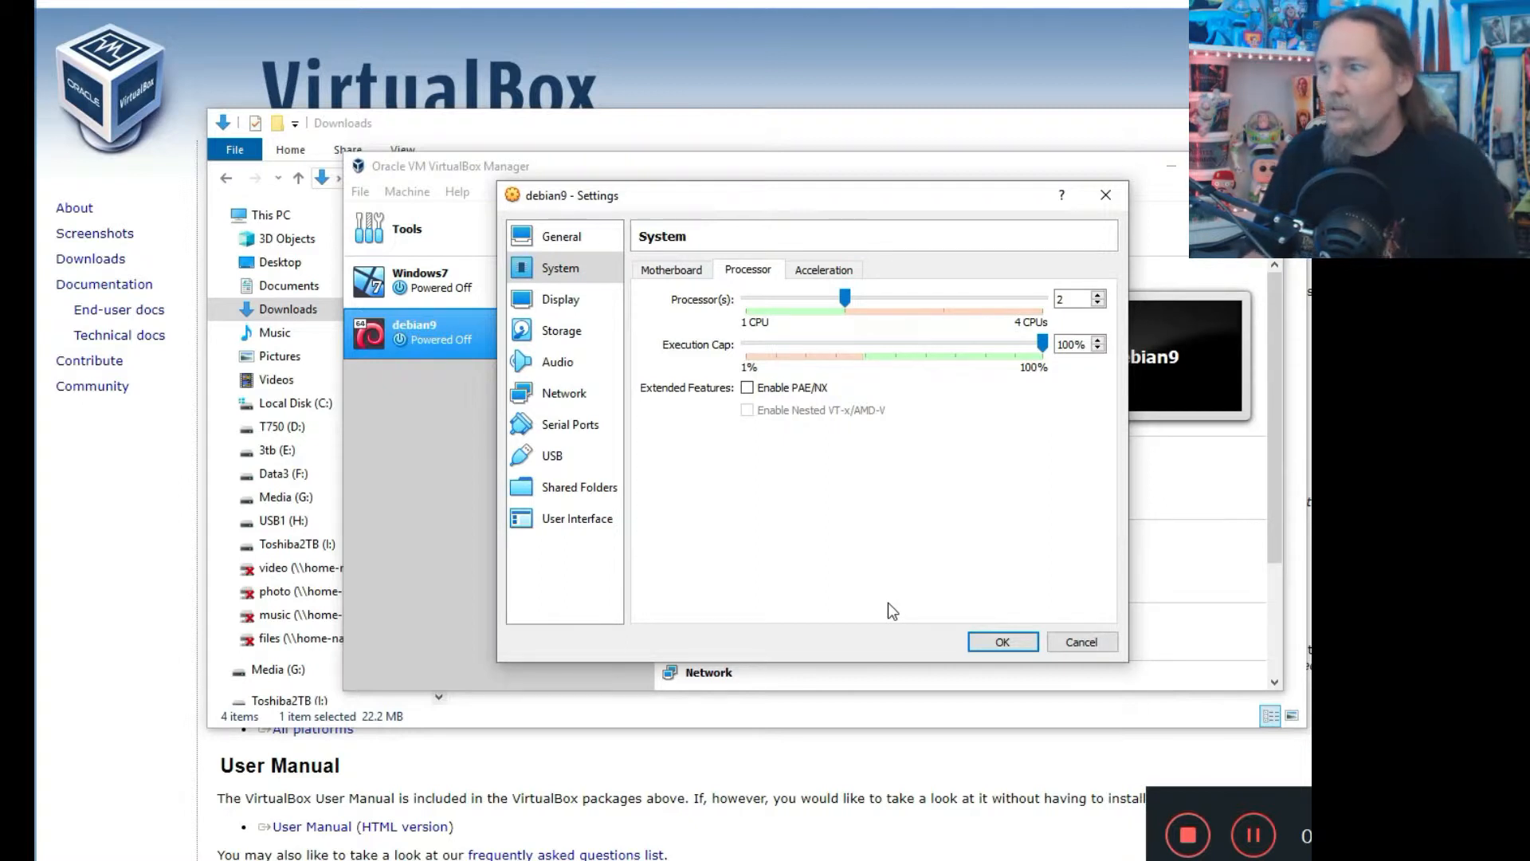
left_click(551, 337)
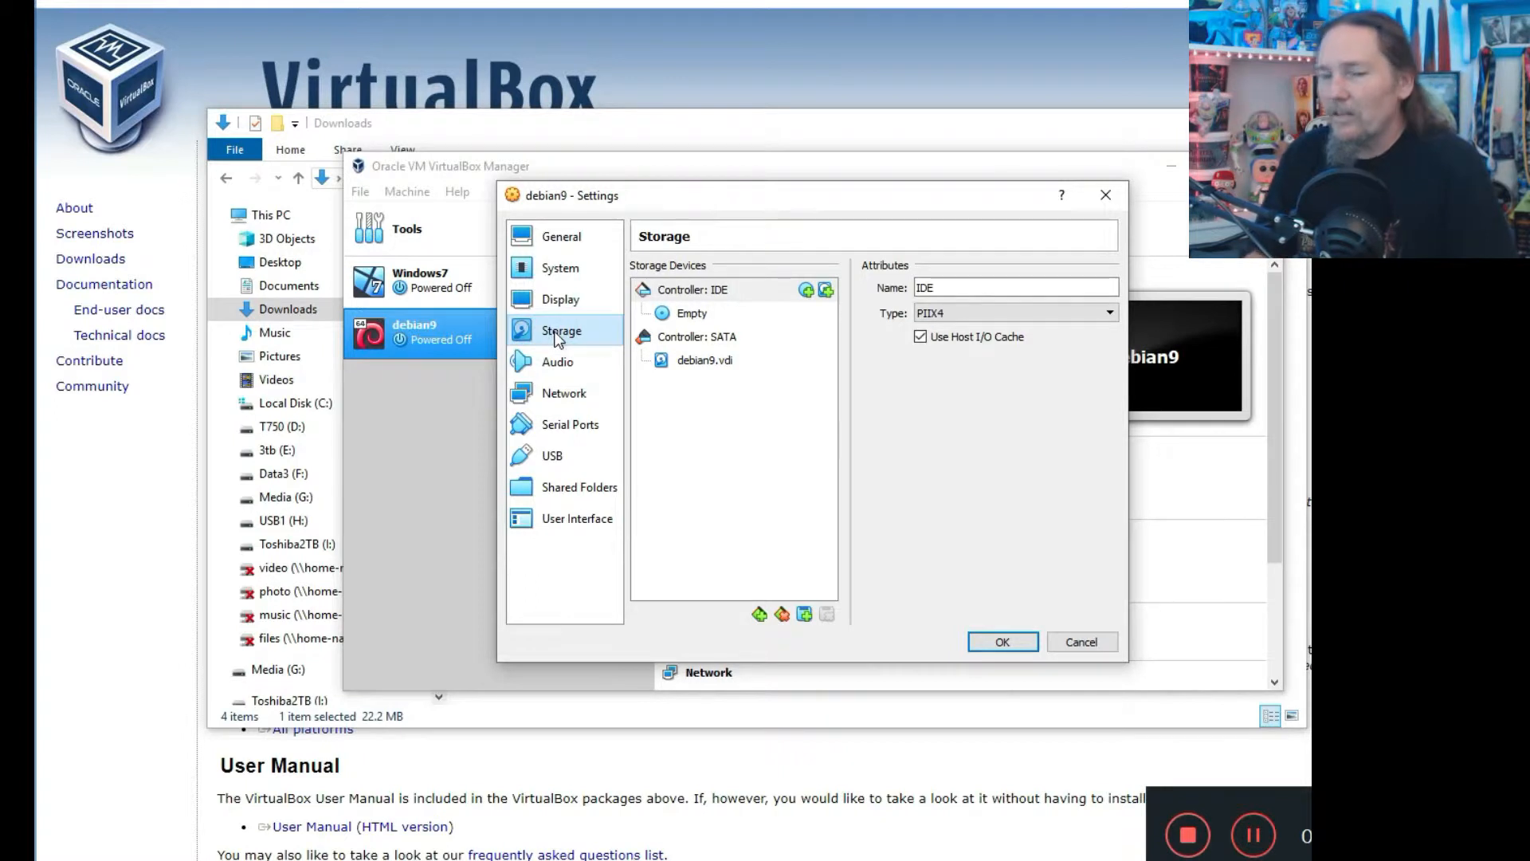
Load debian-9.6.0-amd64-DVD-1.iso into debian9's empty optical drive and save.
left_click(692, 313)
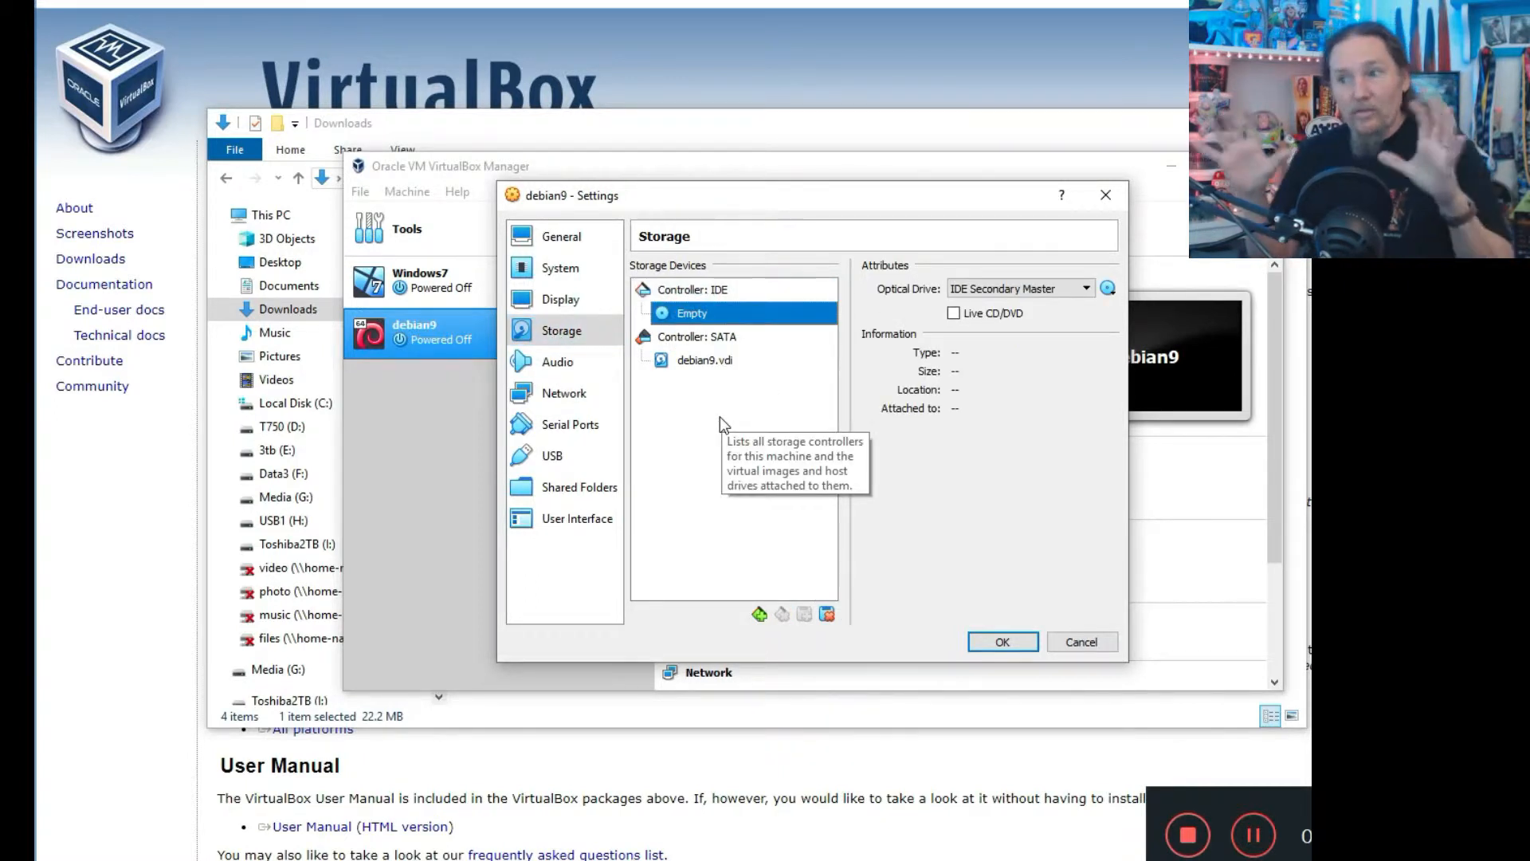
left_click(1108, 292)
left_click(1132, 313)
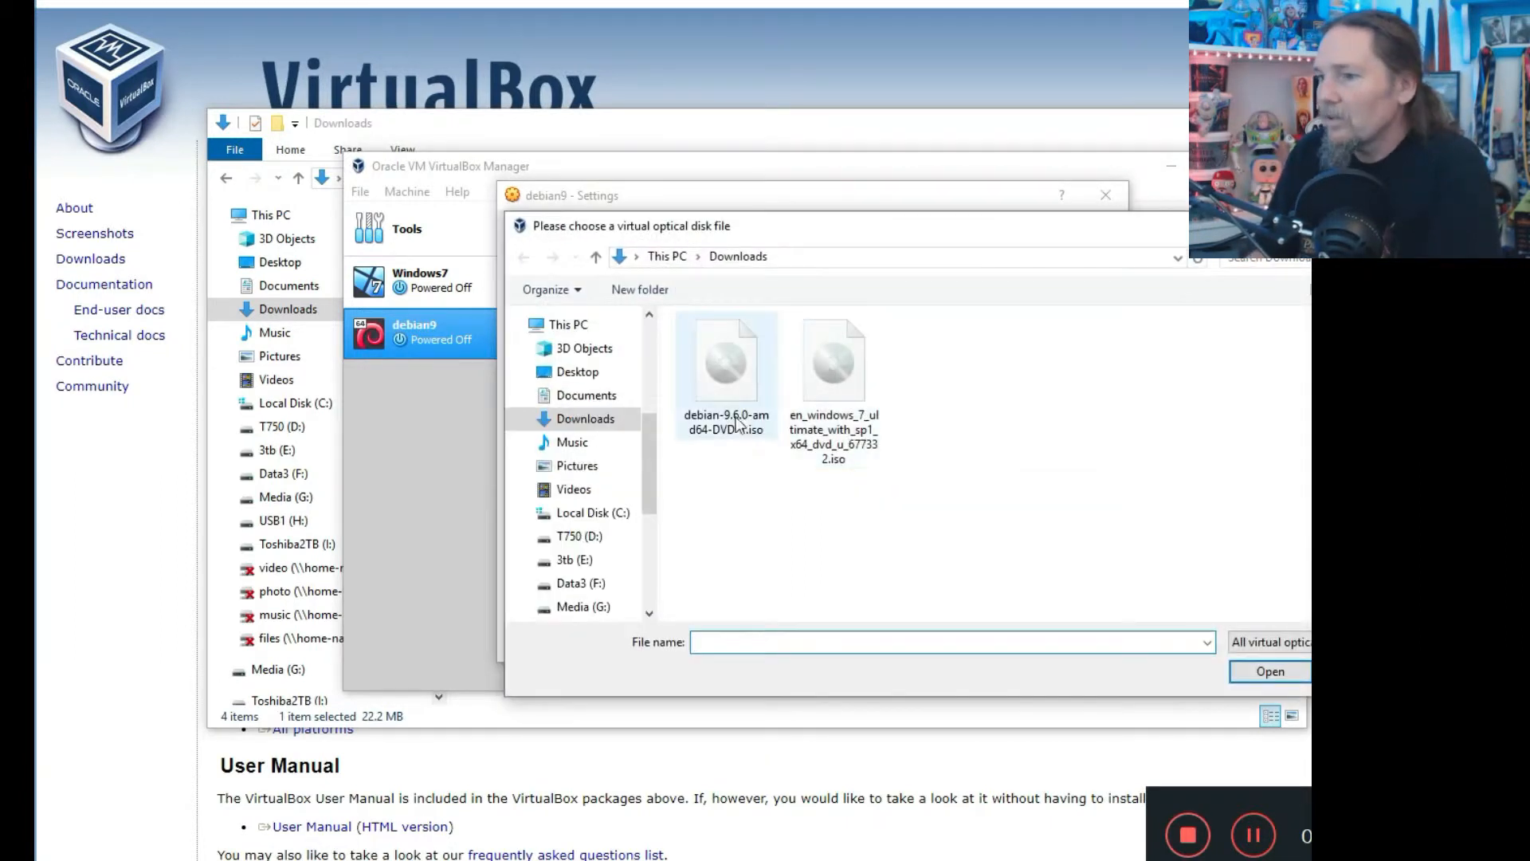
left_click(721, 399)
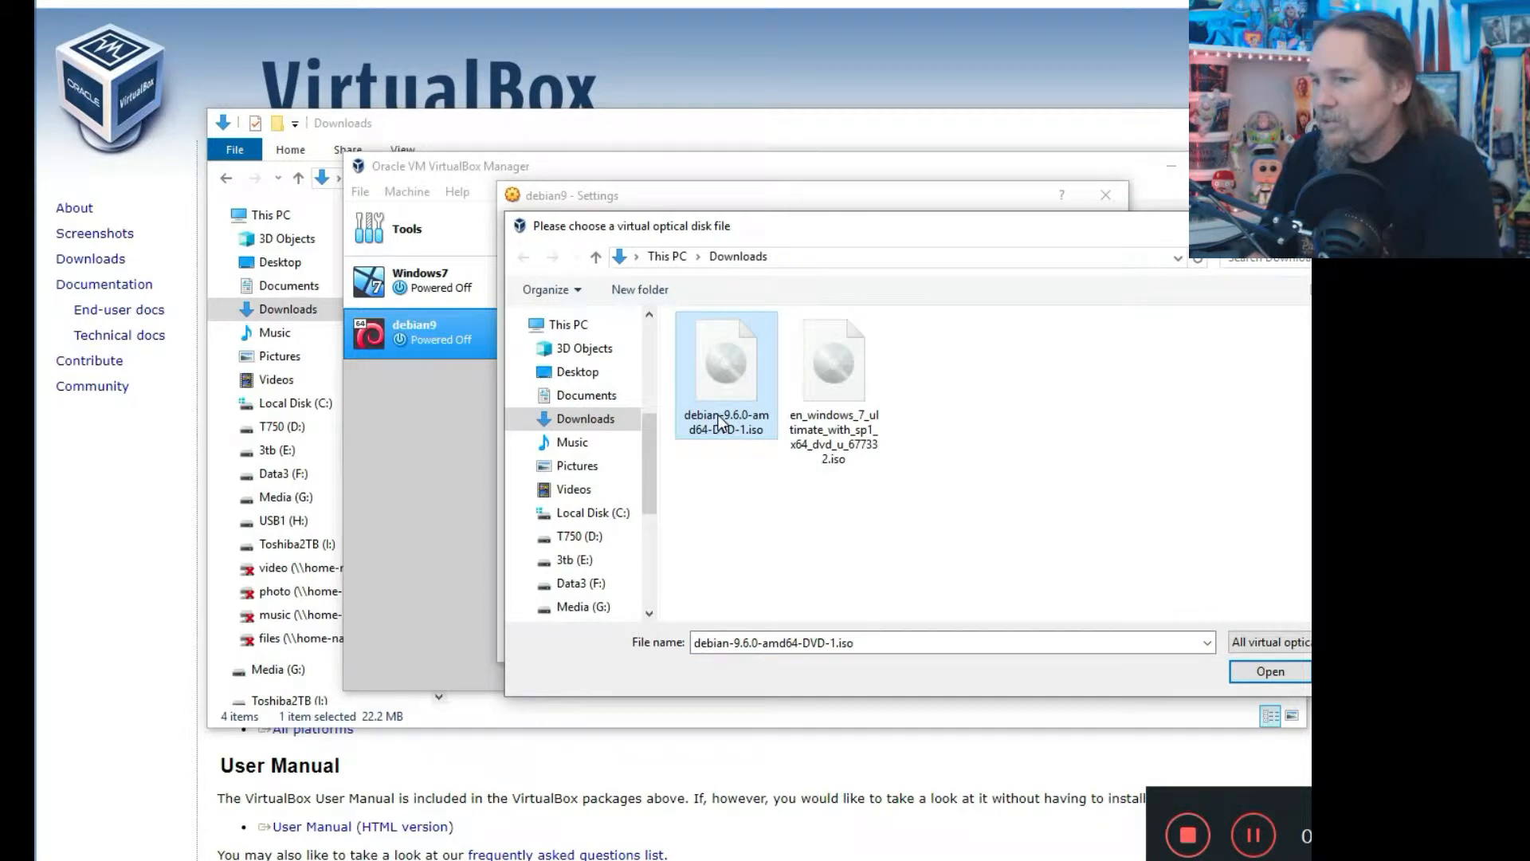
left_click(1251, 676)
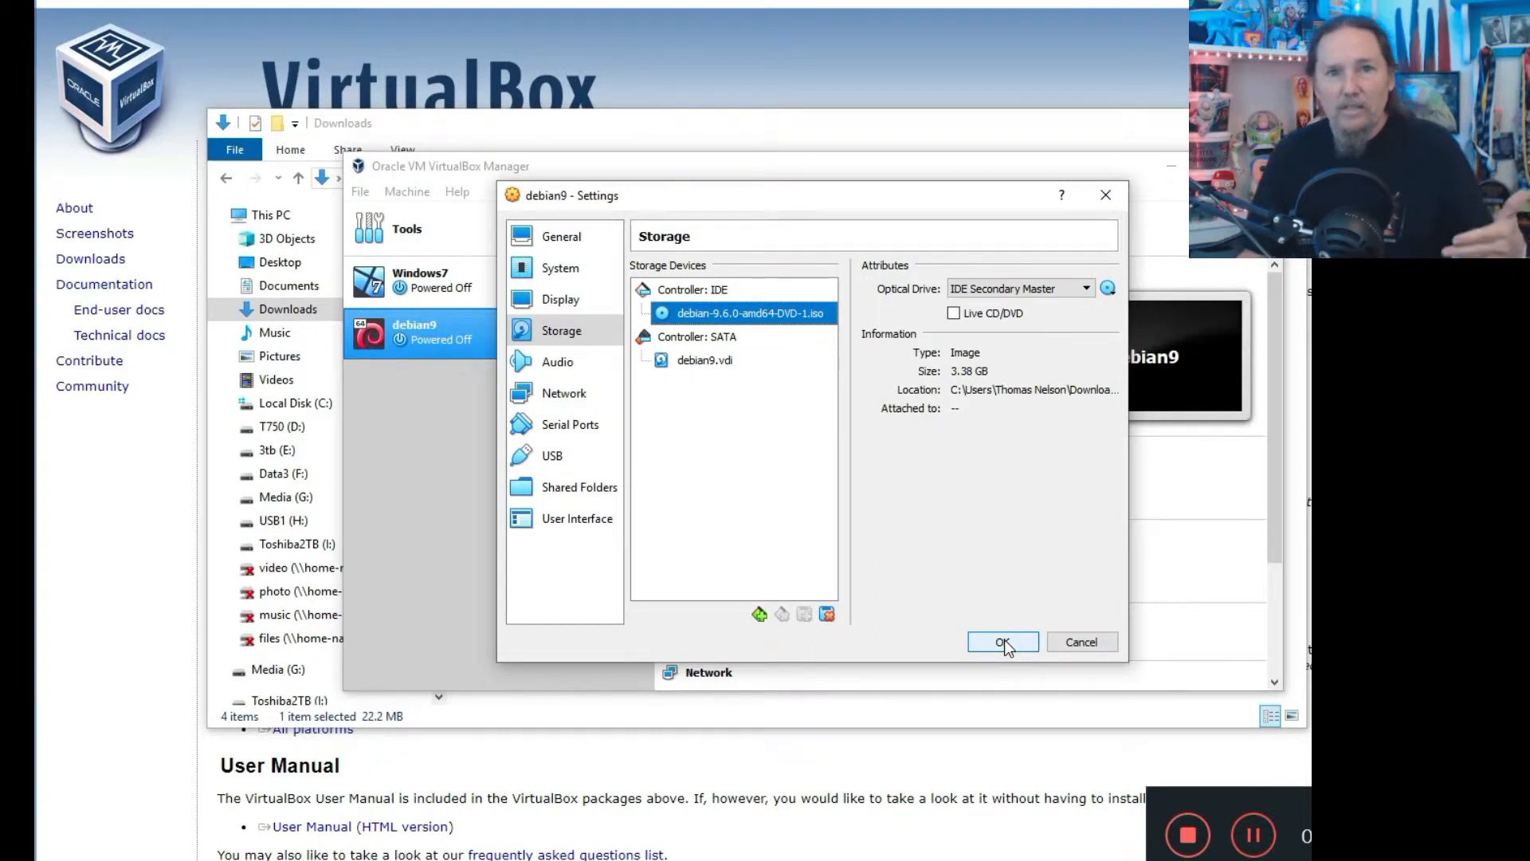
left_click(1004, 643)
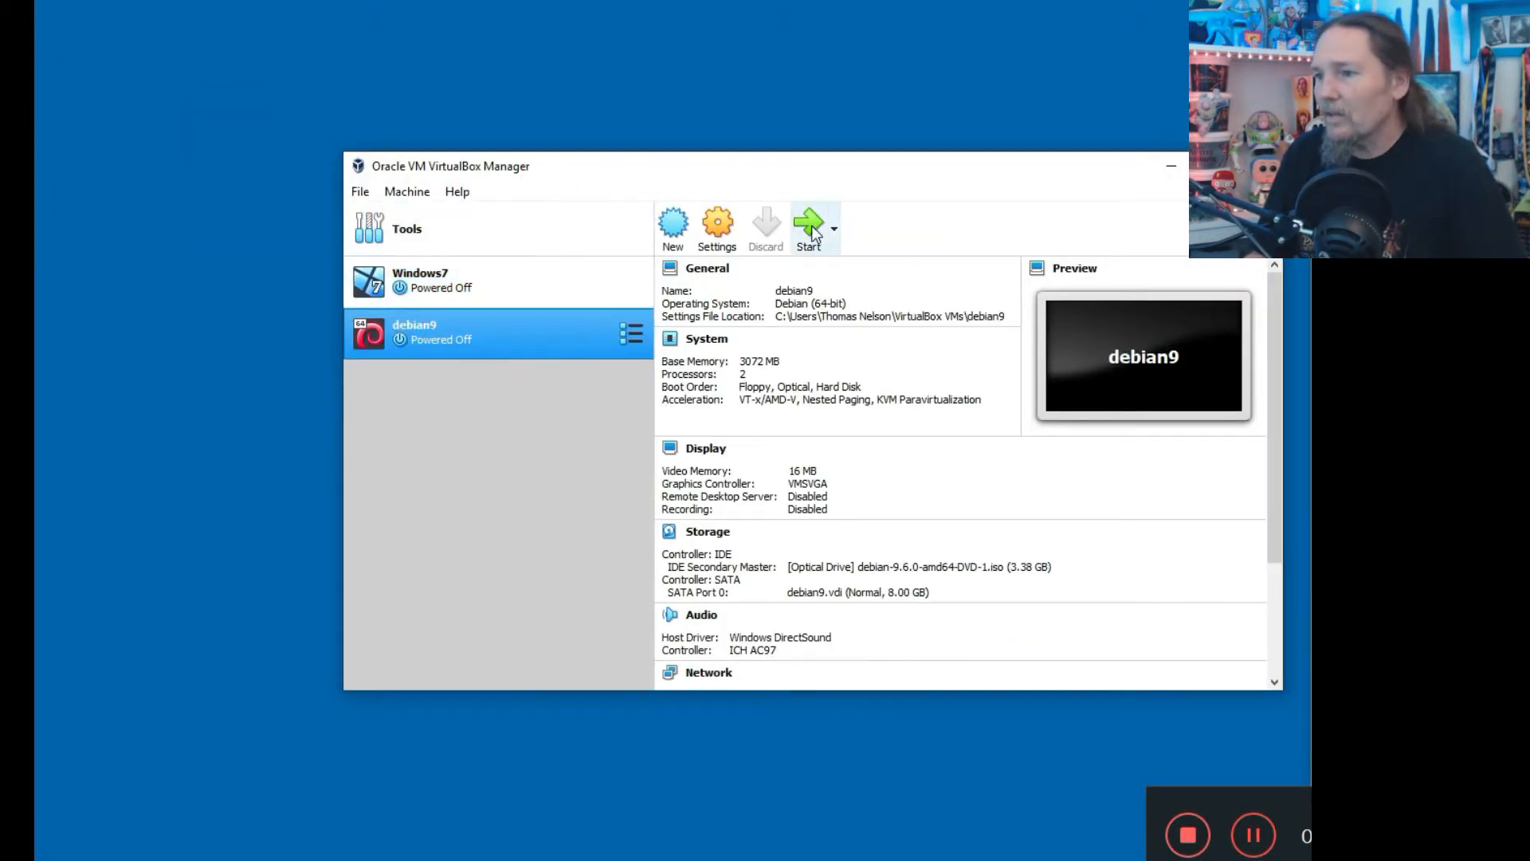
Boot the debian9 VM and launch 'Graphical install' from the Debian boot menu.
left_click(811, 228)
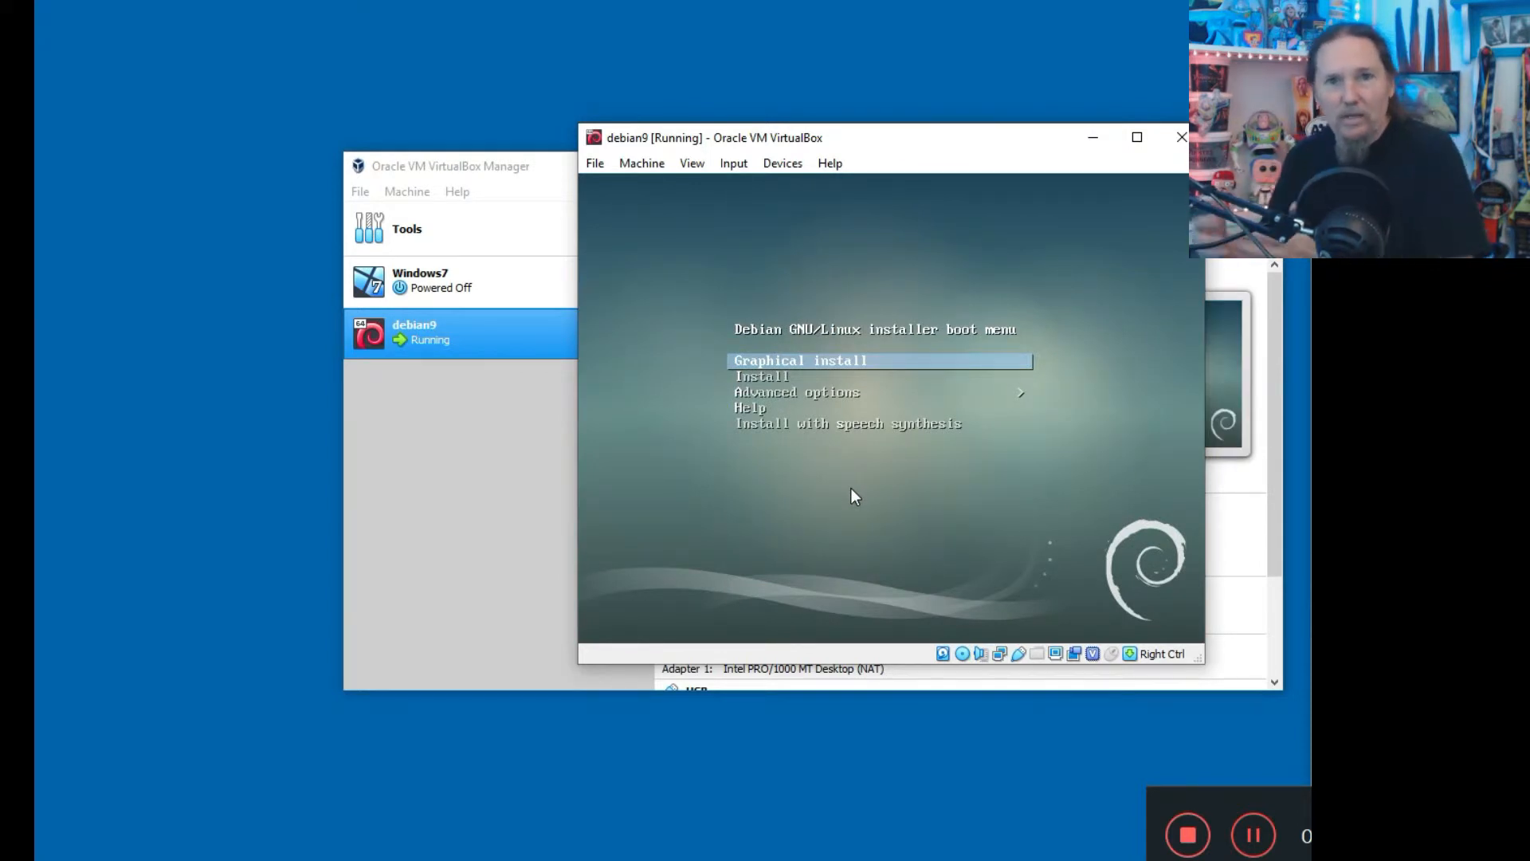
key("Down")
key("Up")
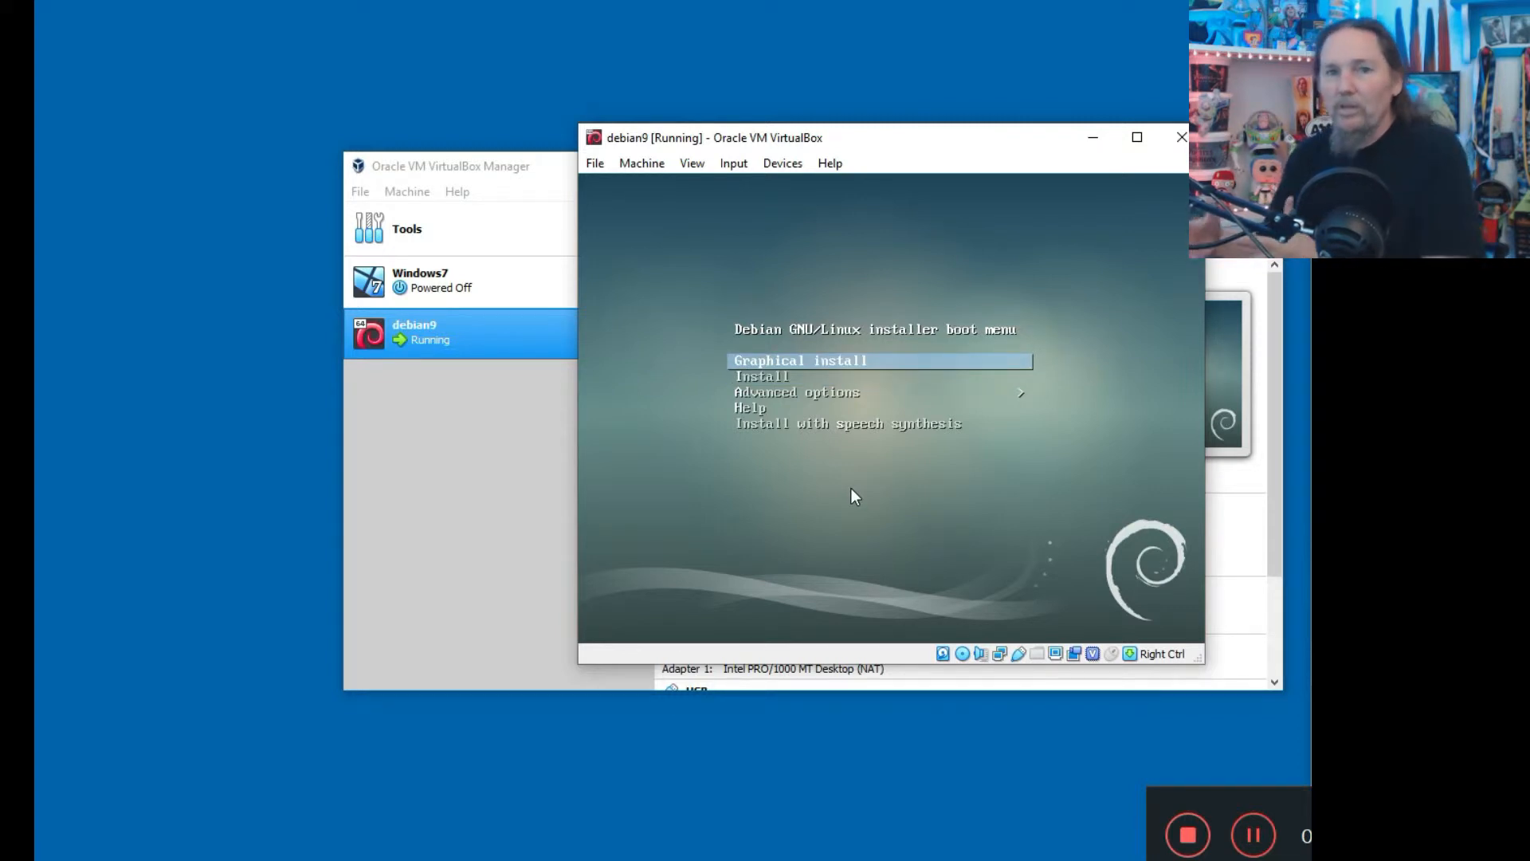
key("Return")
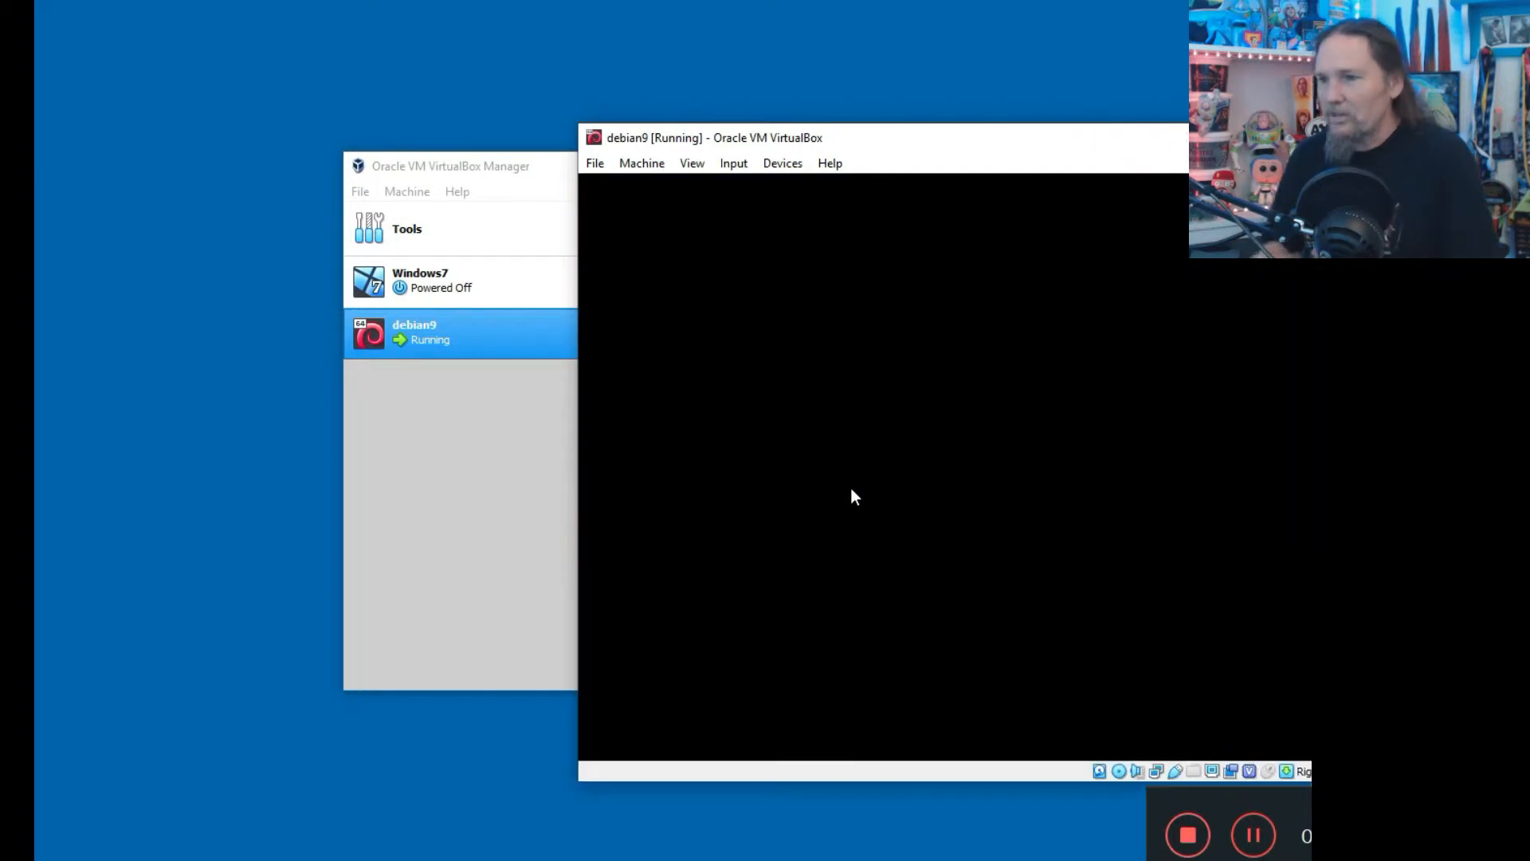
Accept the default language, location and keyboard, and the hostname 'debian'.
left_click_drag(690, 140, 488, 104)
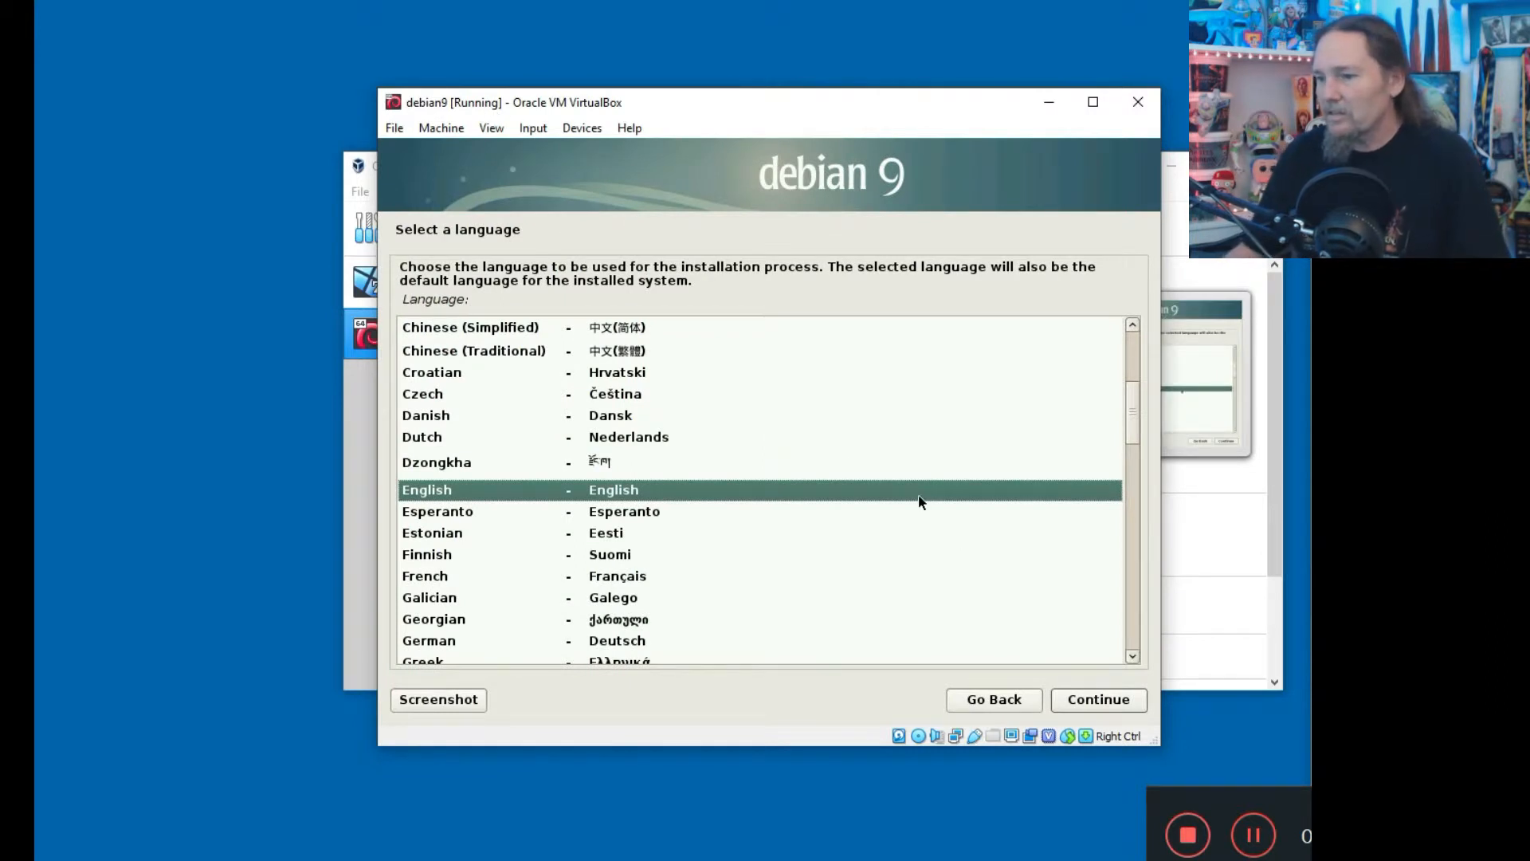
key("Return")
key("Return")
key("Return")
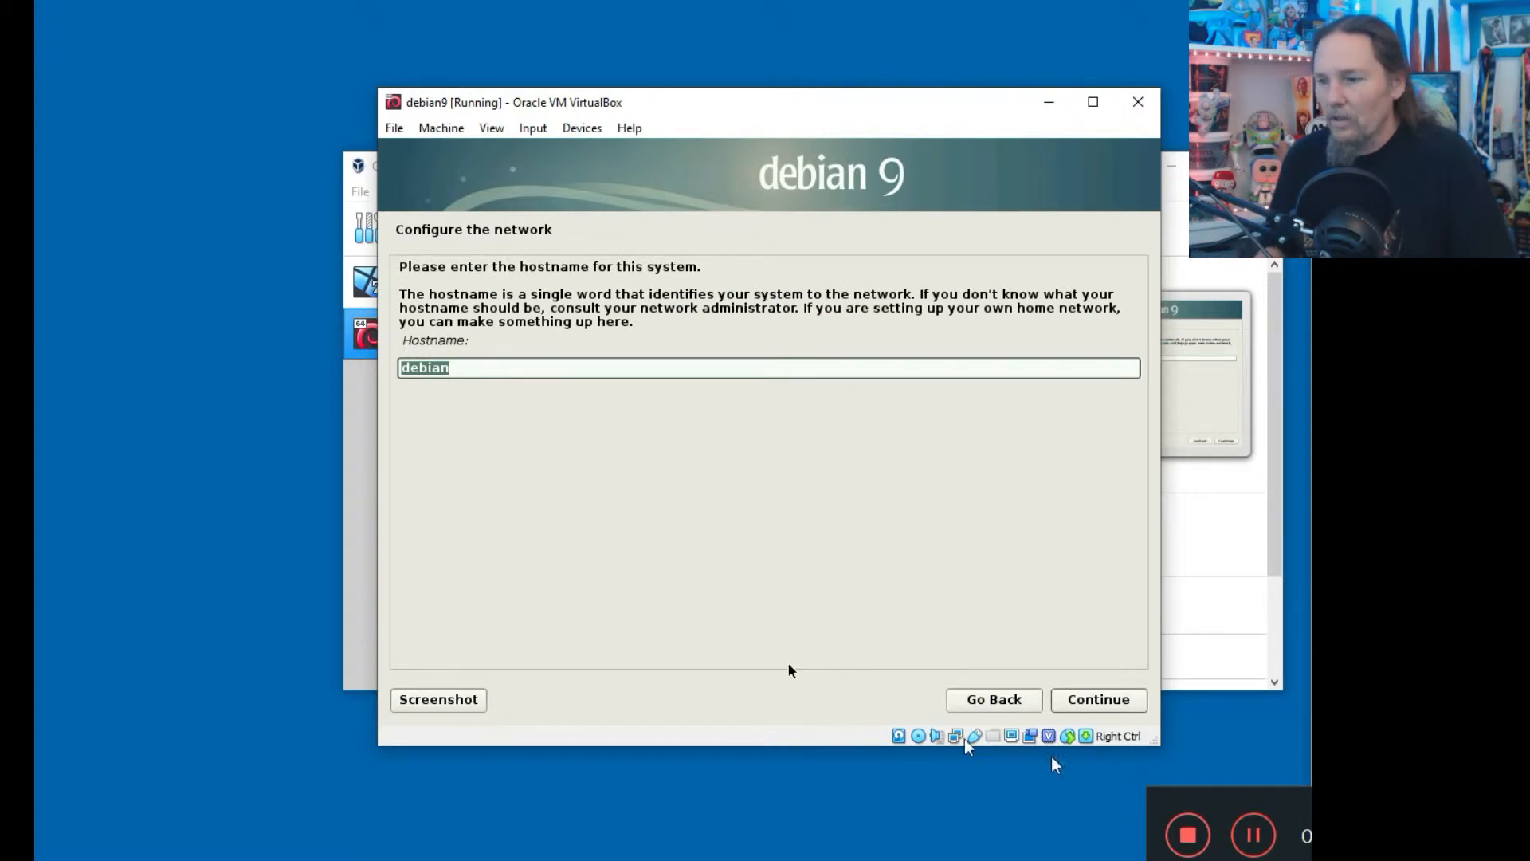
left_click(1080, 700)
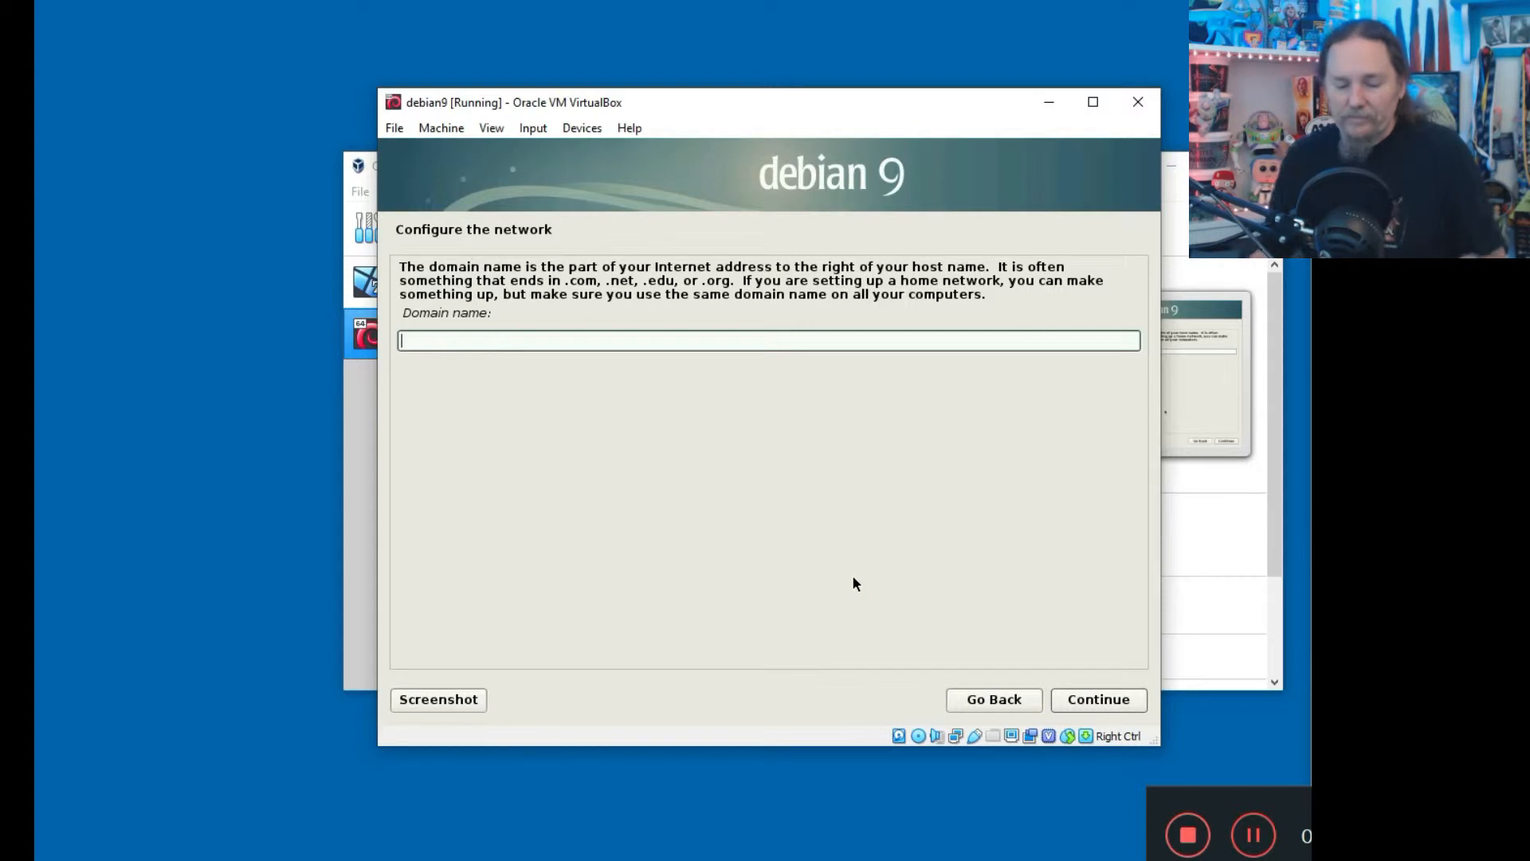
Set the domain name to 'tomstechshow.com'.
type("toms")
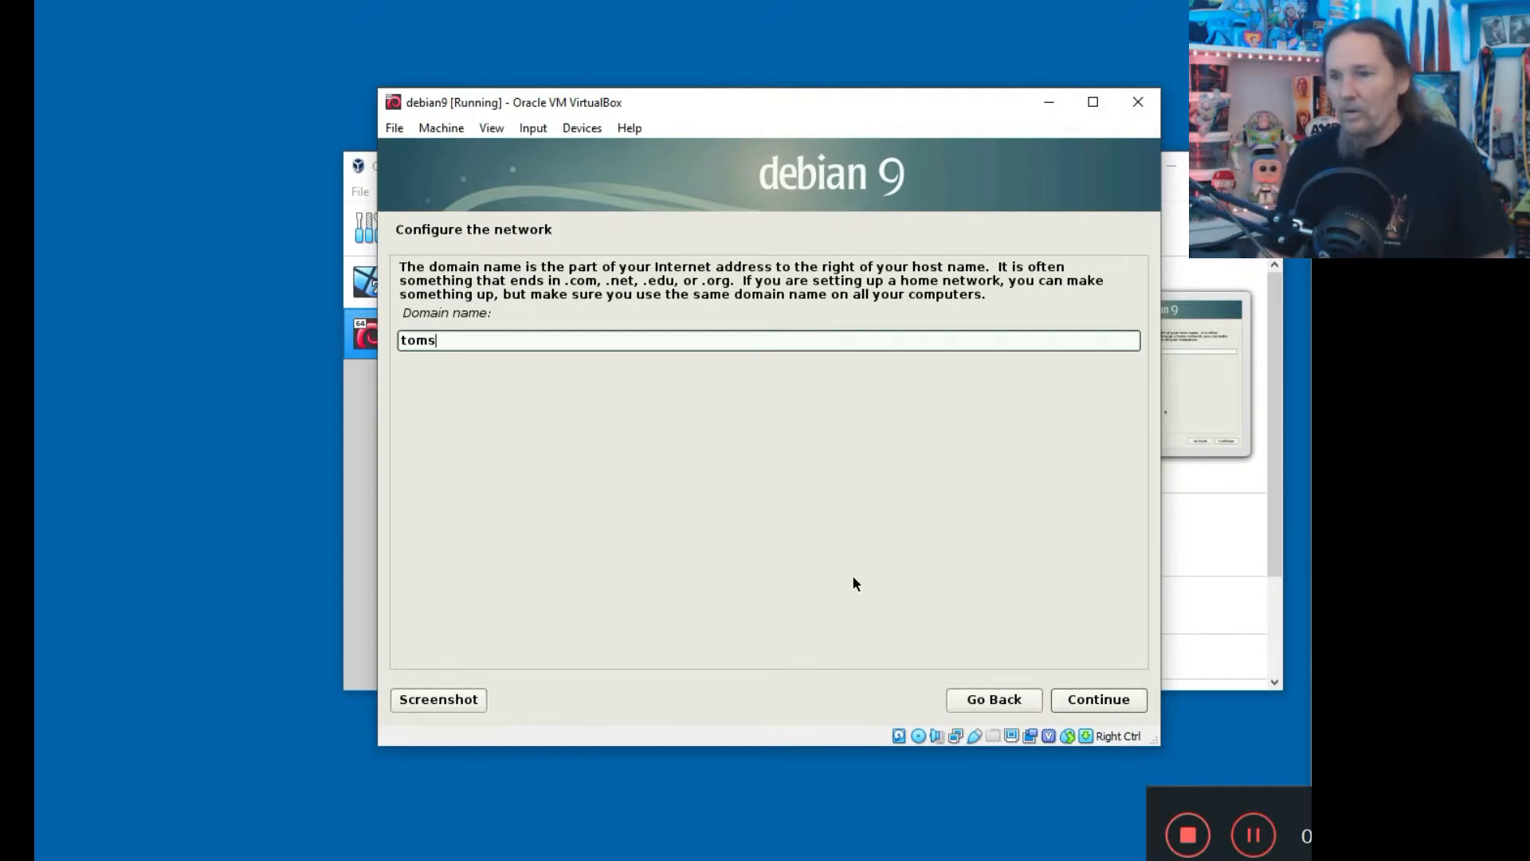
type("tech")
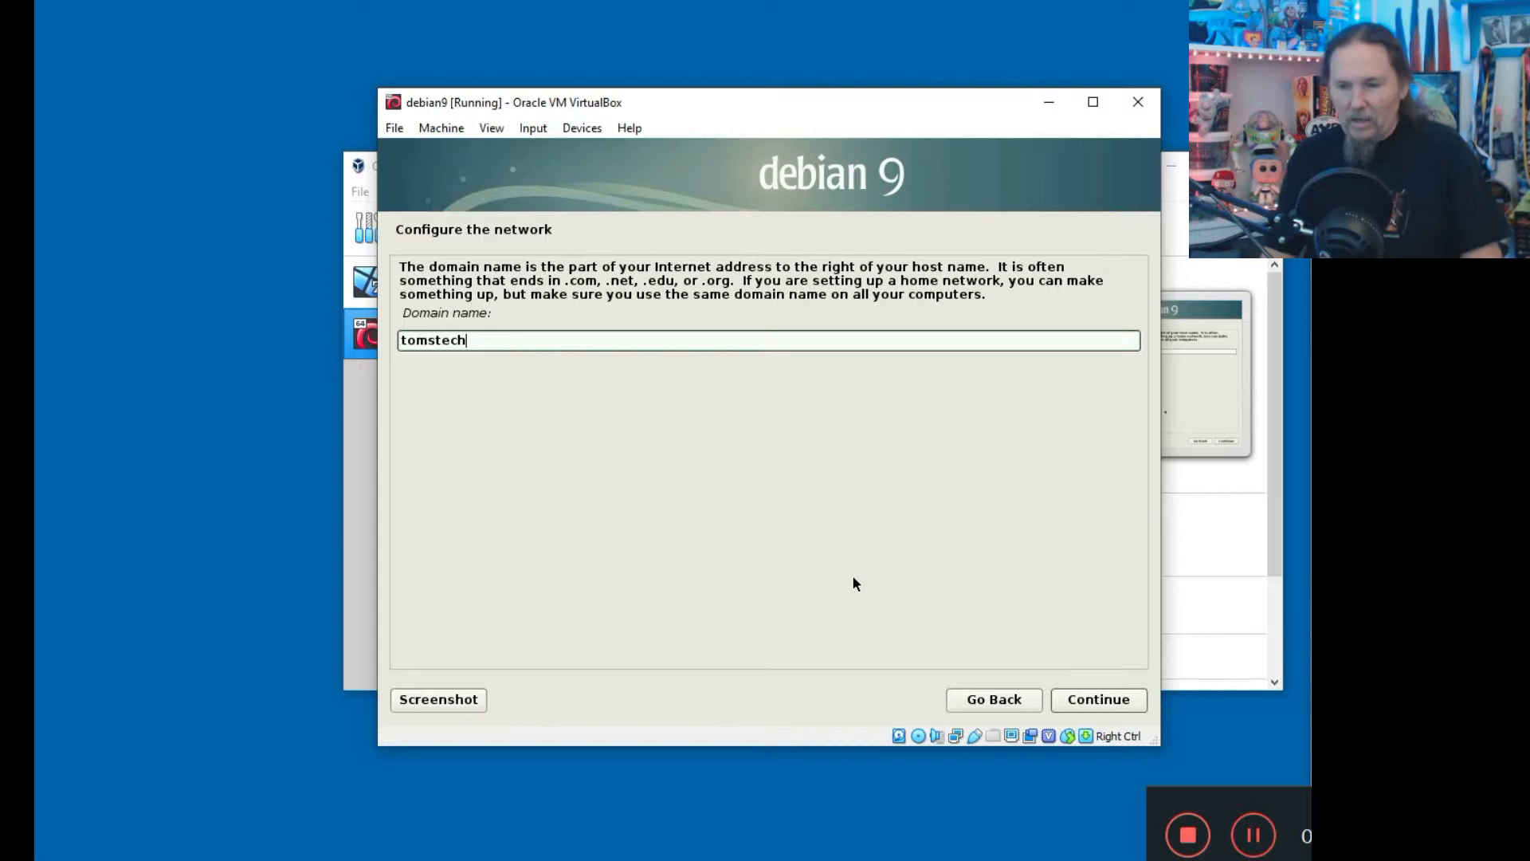
type("show.com")
key("Return")
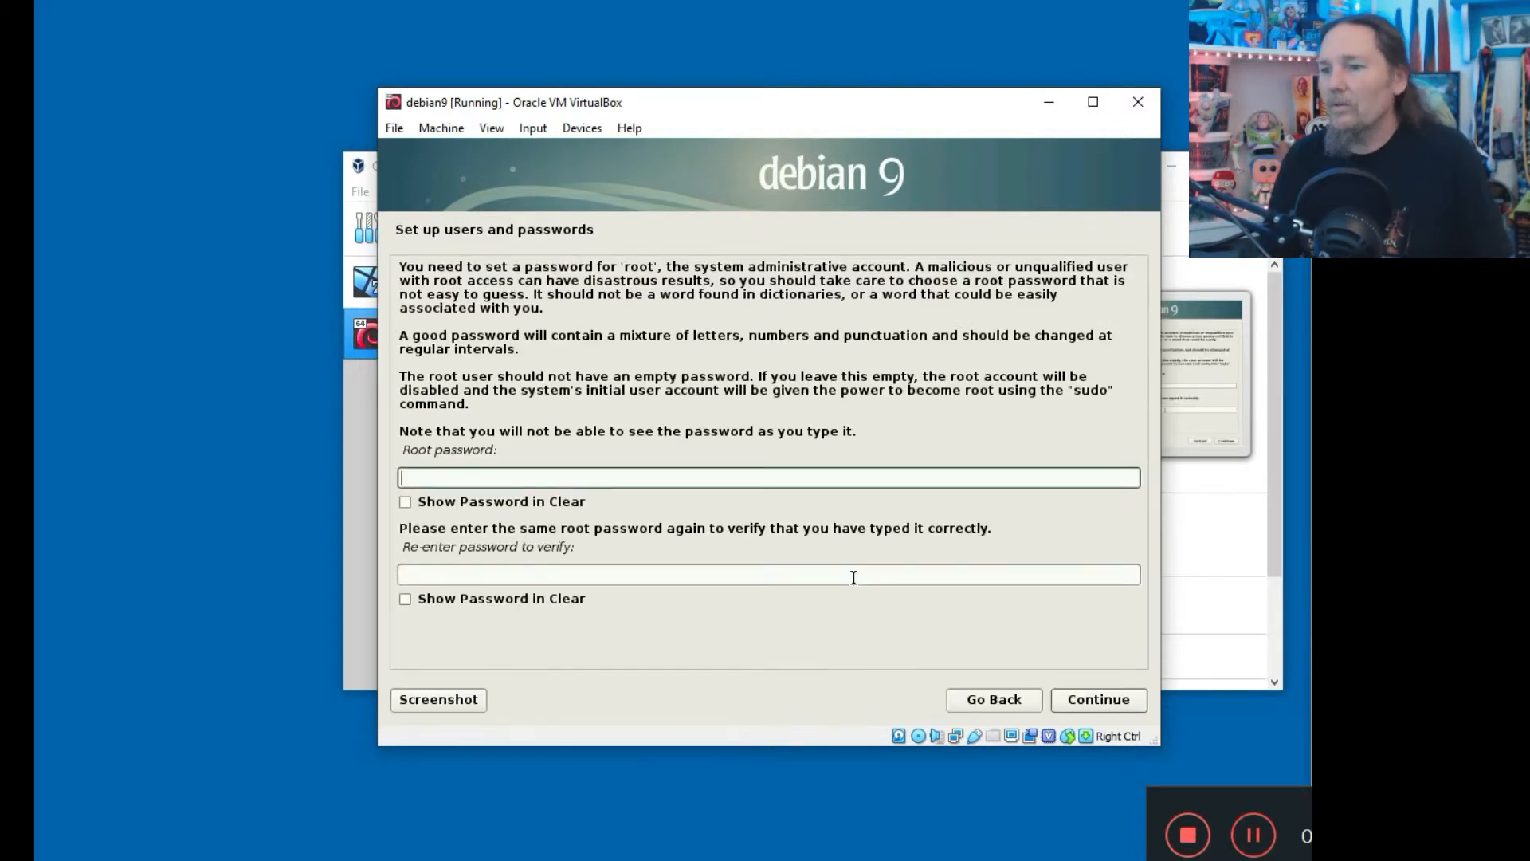
Set and confirm the root password.
type("********")
key("Tab")
key("Tab")
type("********")
key("Return")
Create the new user account with its full name and a confirmed password.
type("Thomas Nelson")
key("Return")
key("Return")
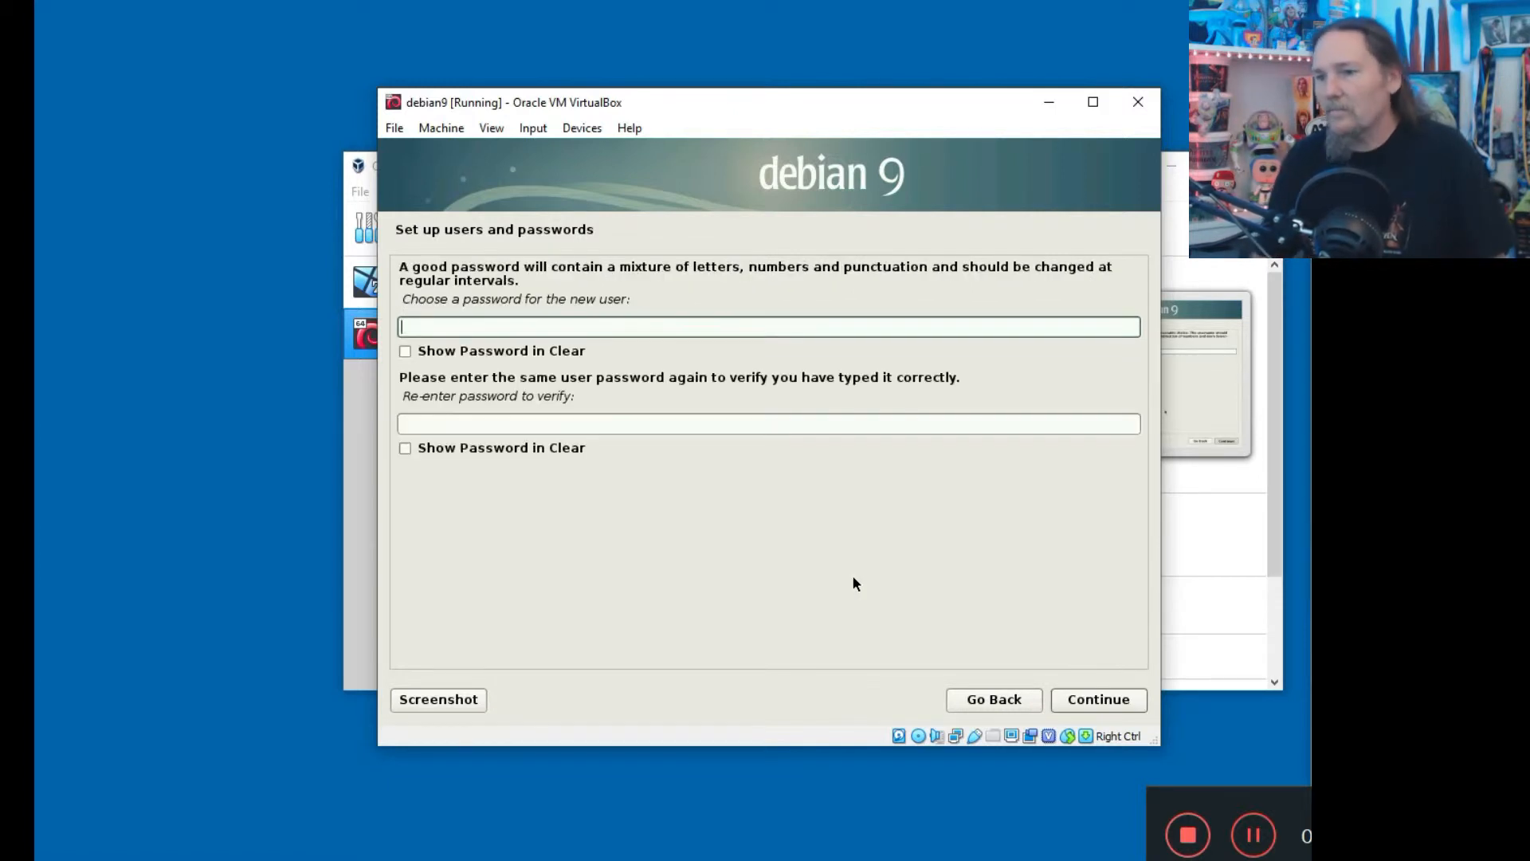
type("********")
key("Tab")
key("Tab")
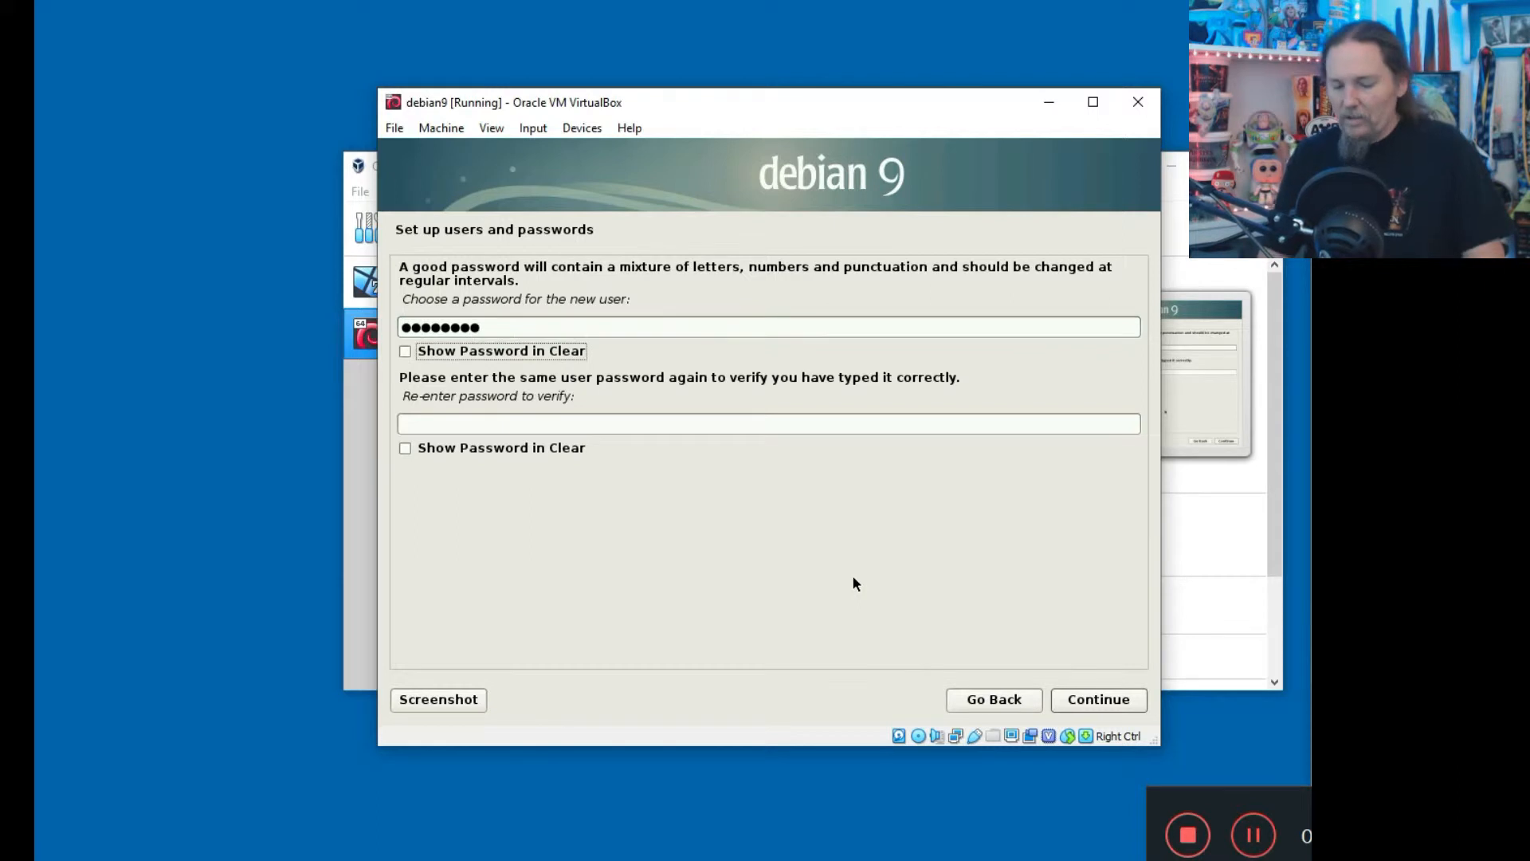
type("********")
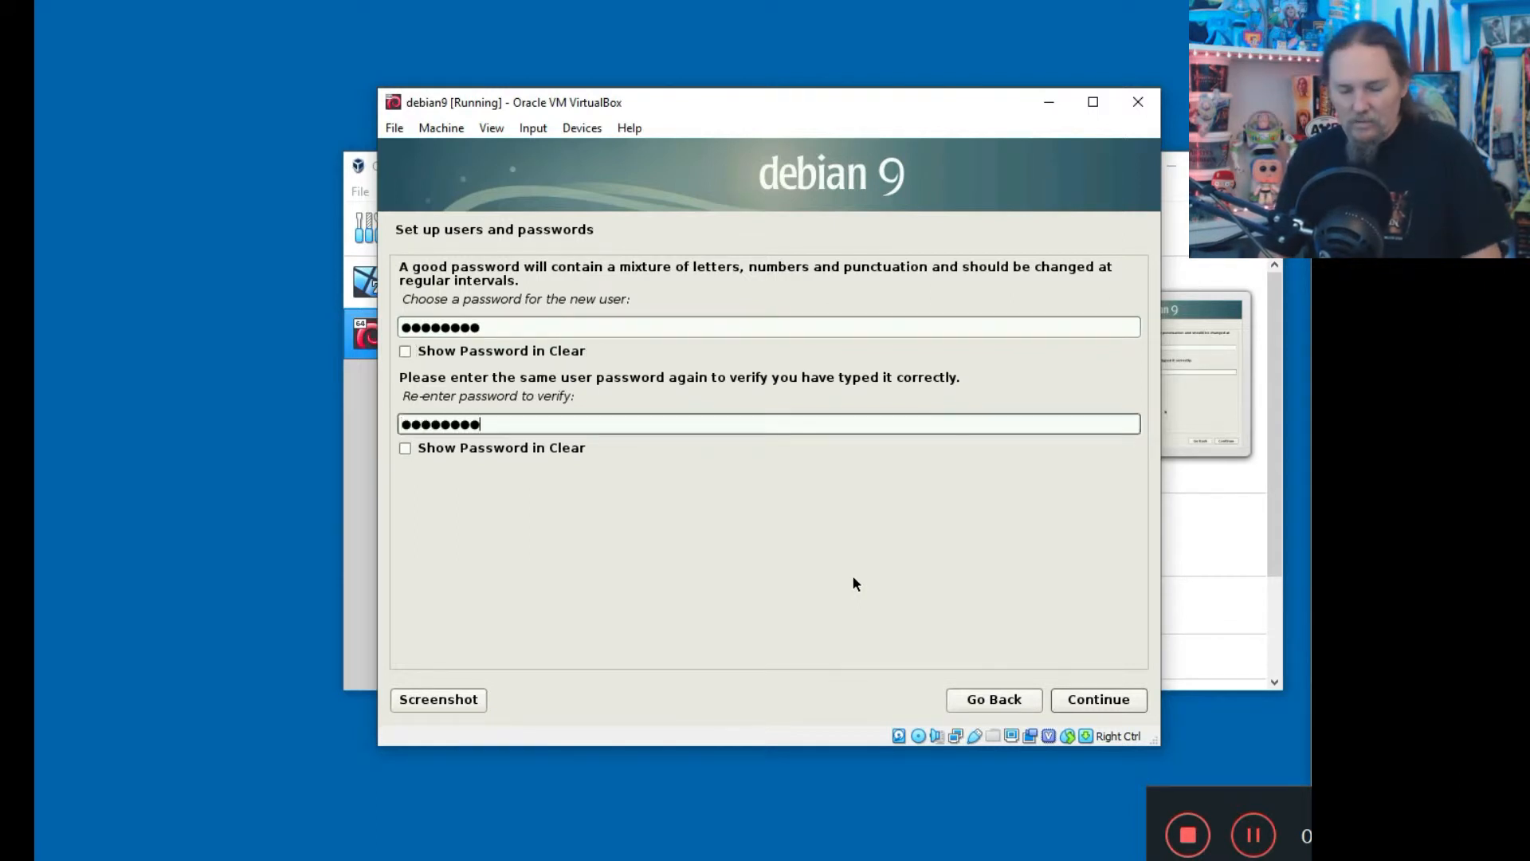
key("Return")
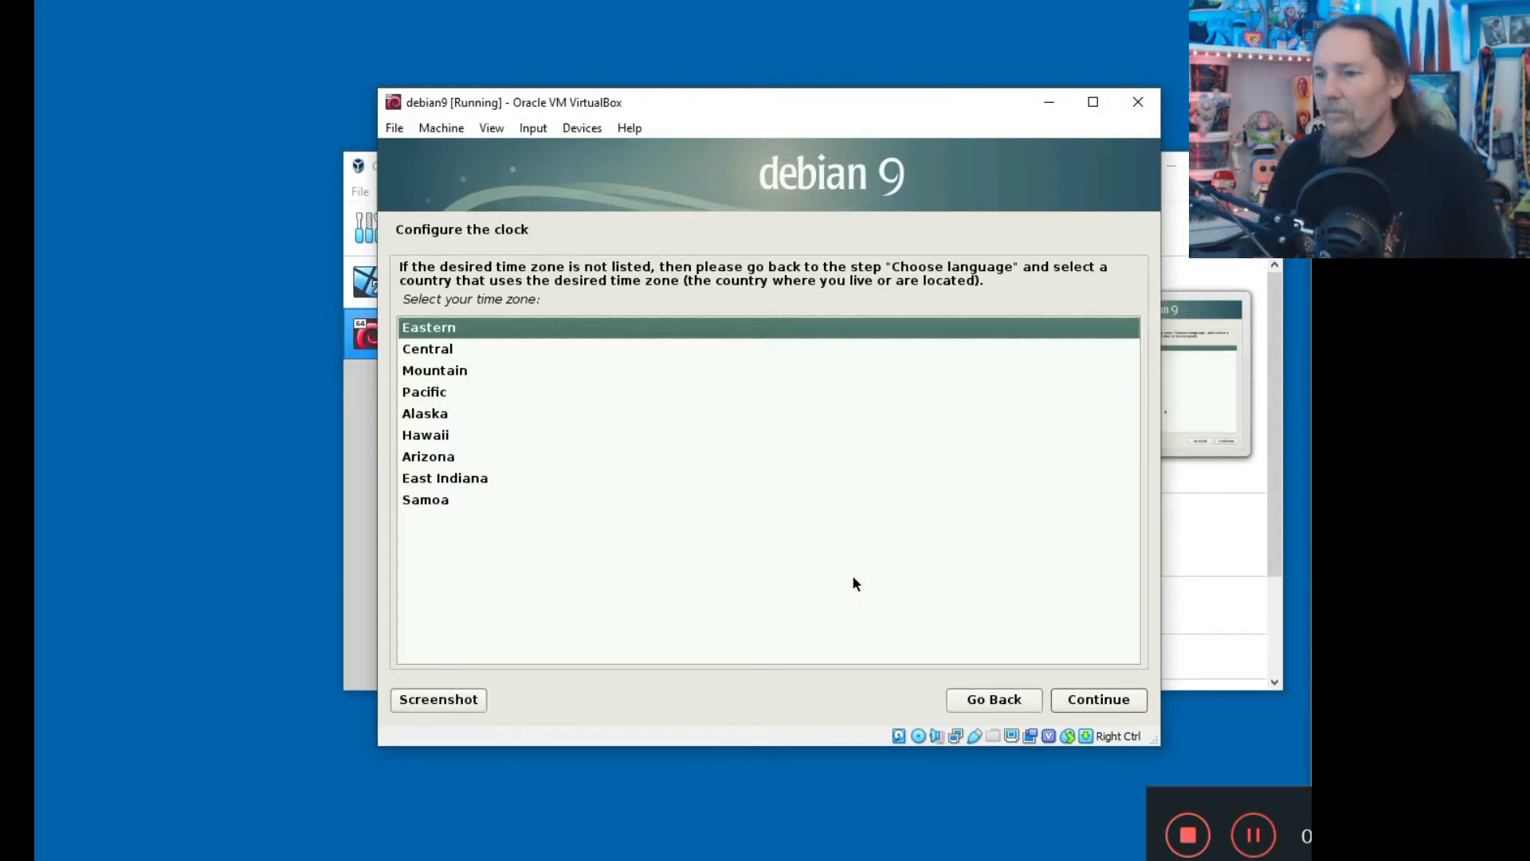
key("Down")
key("Down")
key("Down")
Accept Pacific as the time zone.
key("Return")
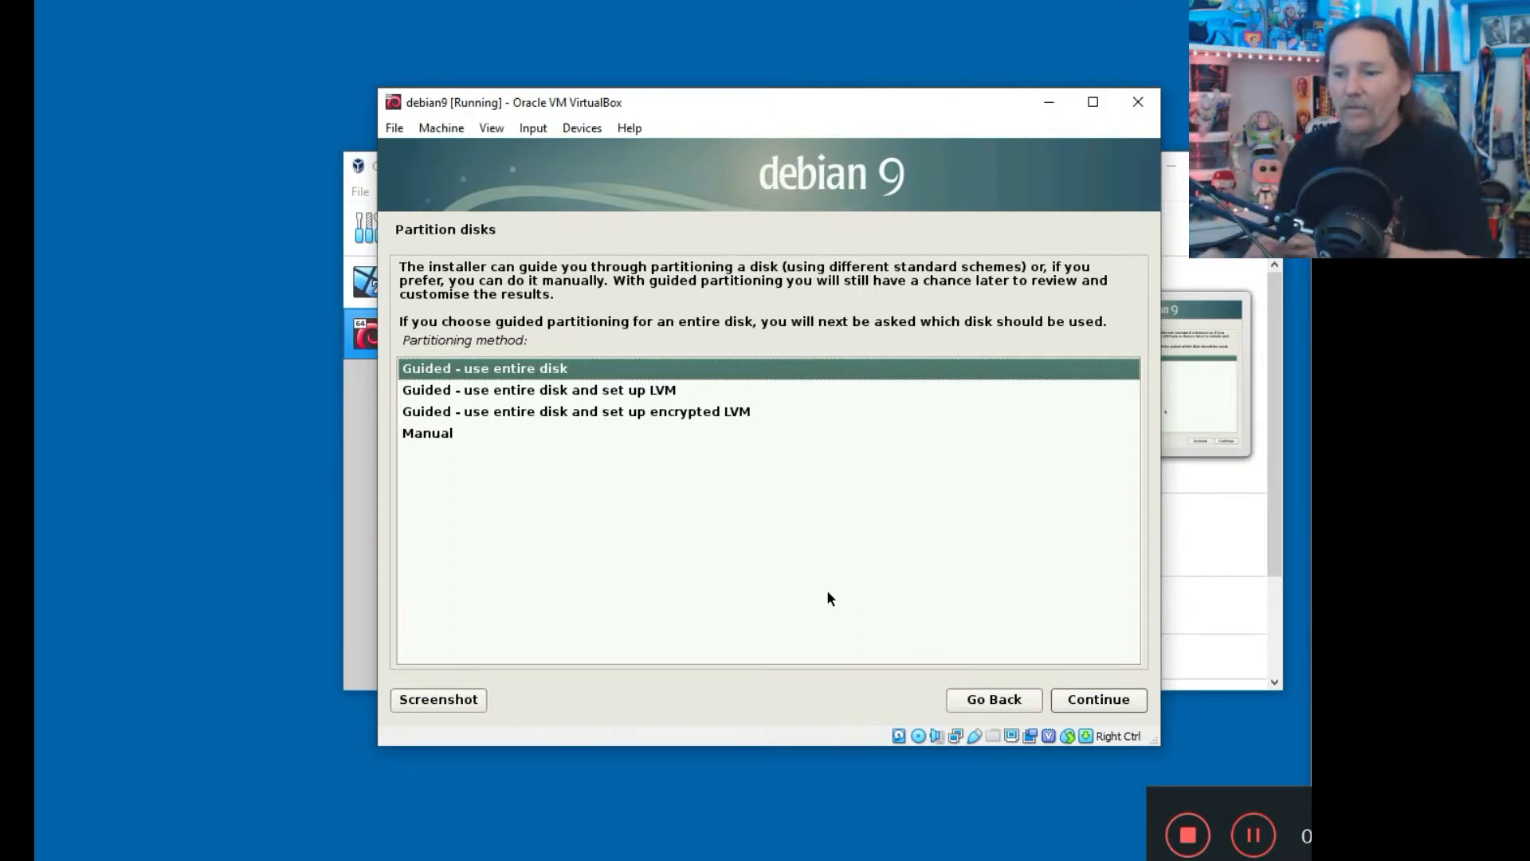
Browse to the home folder's VirtualBox VMs > debian9 and select debian9.vdi.
key("alt+Tab")
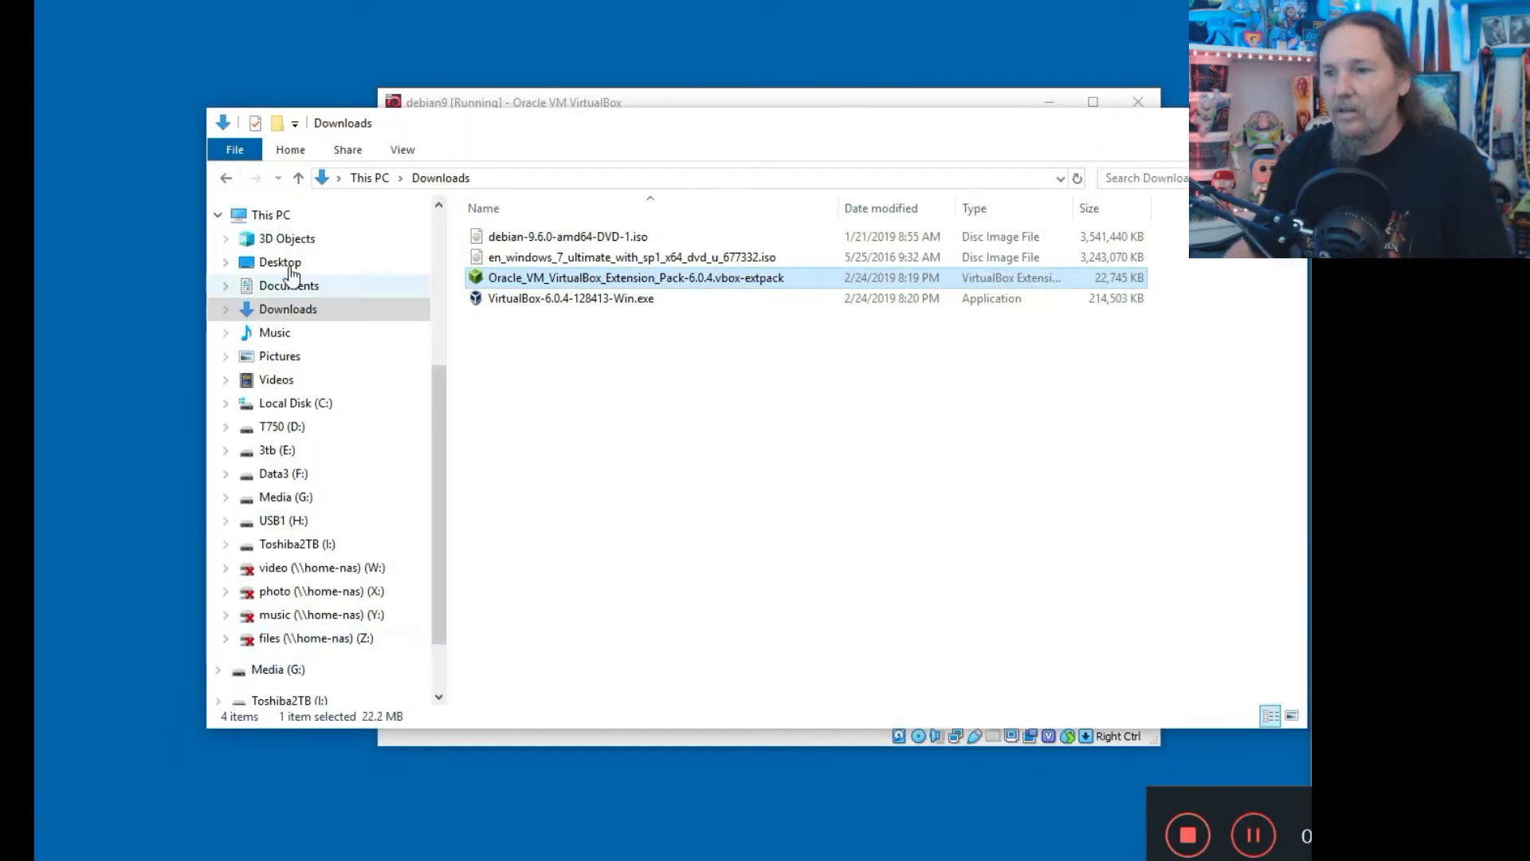
left_click(340, 180)
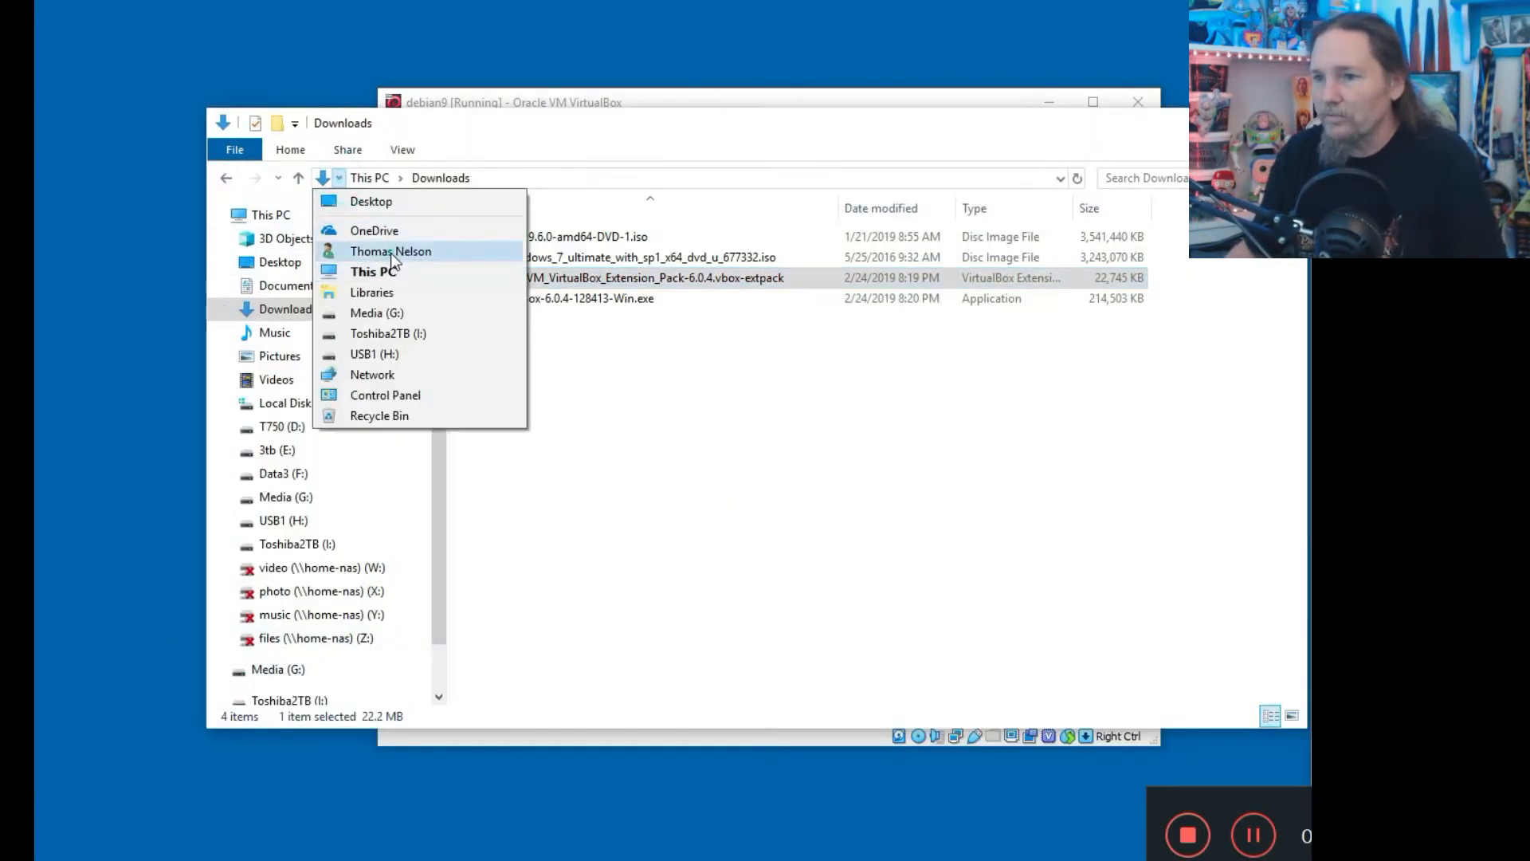
left_click(391, 250)
double_click(1179, 317)
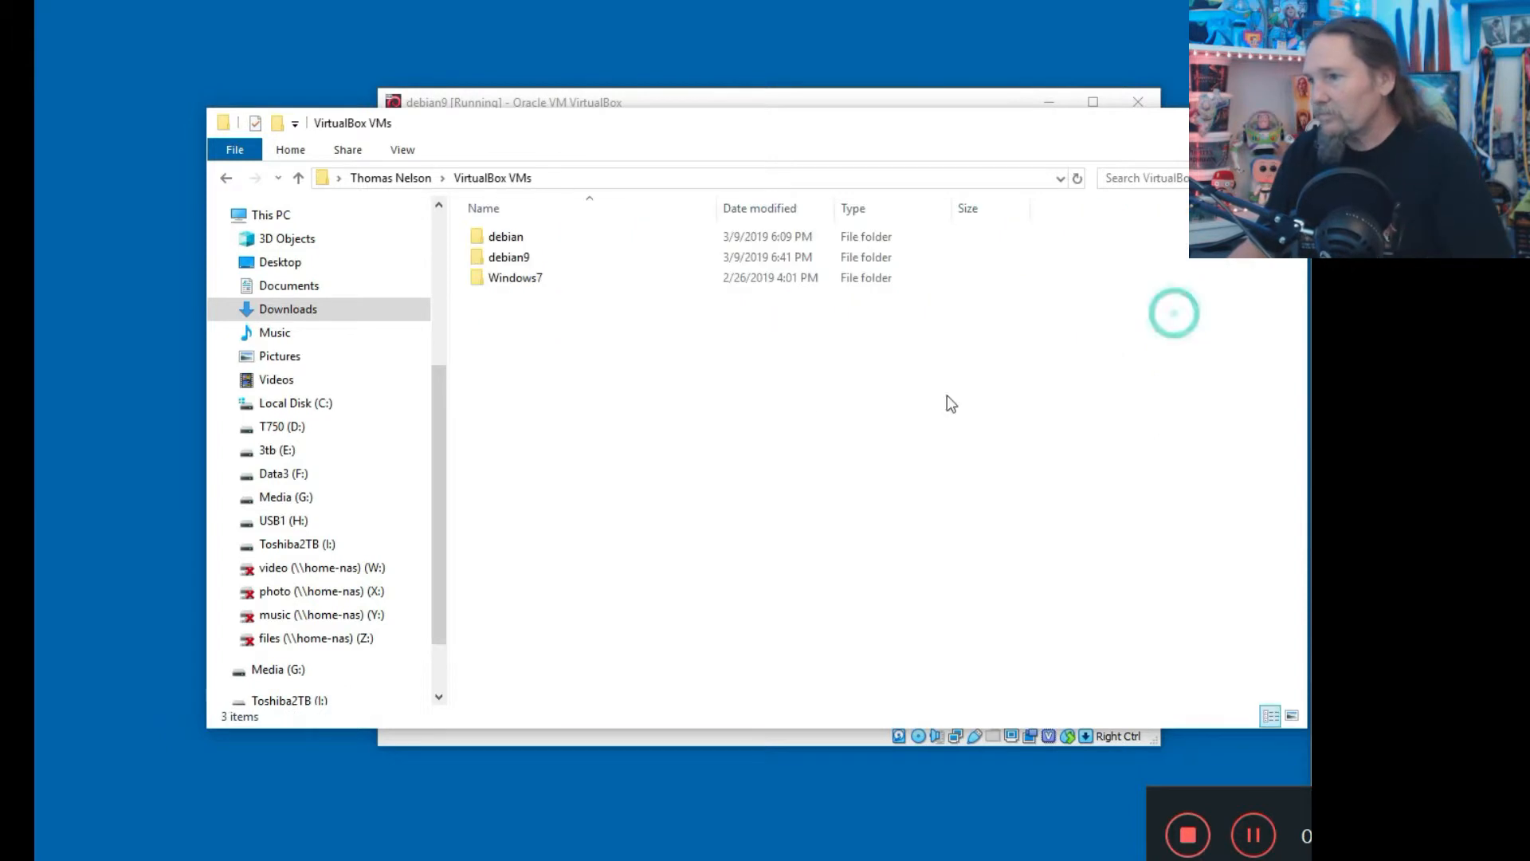
double_click(514, 234)
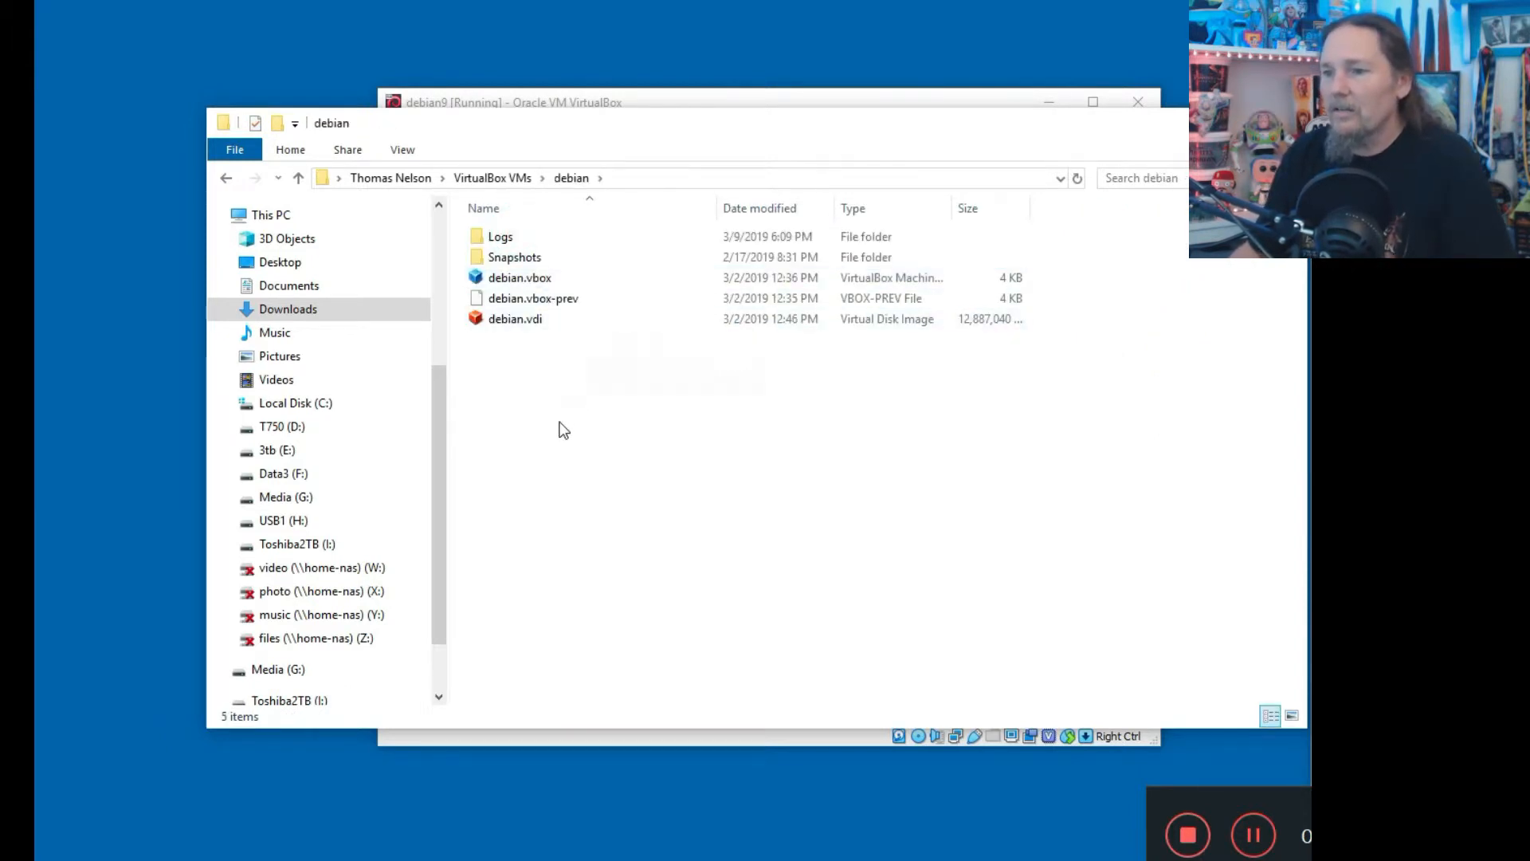
left_click_drag(1029, 212, 1069, 212)
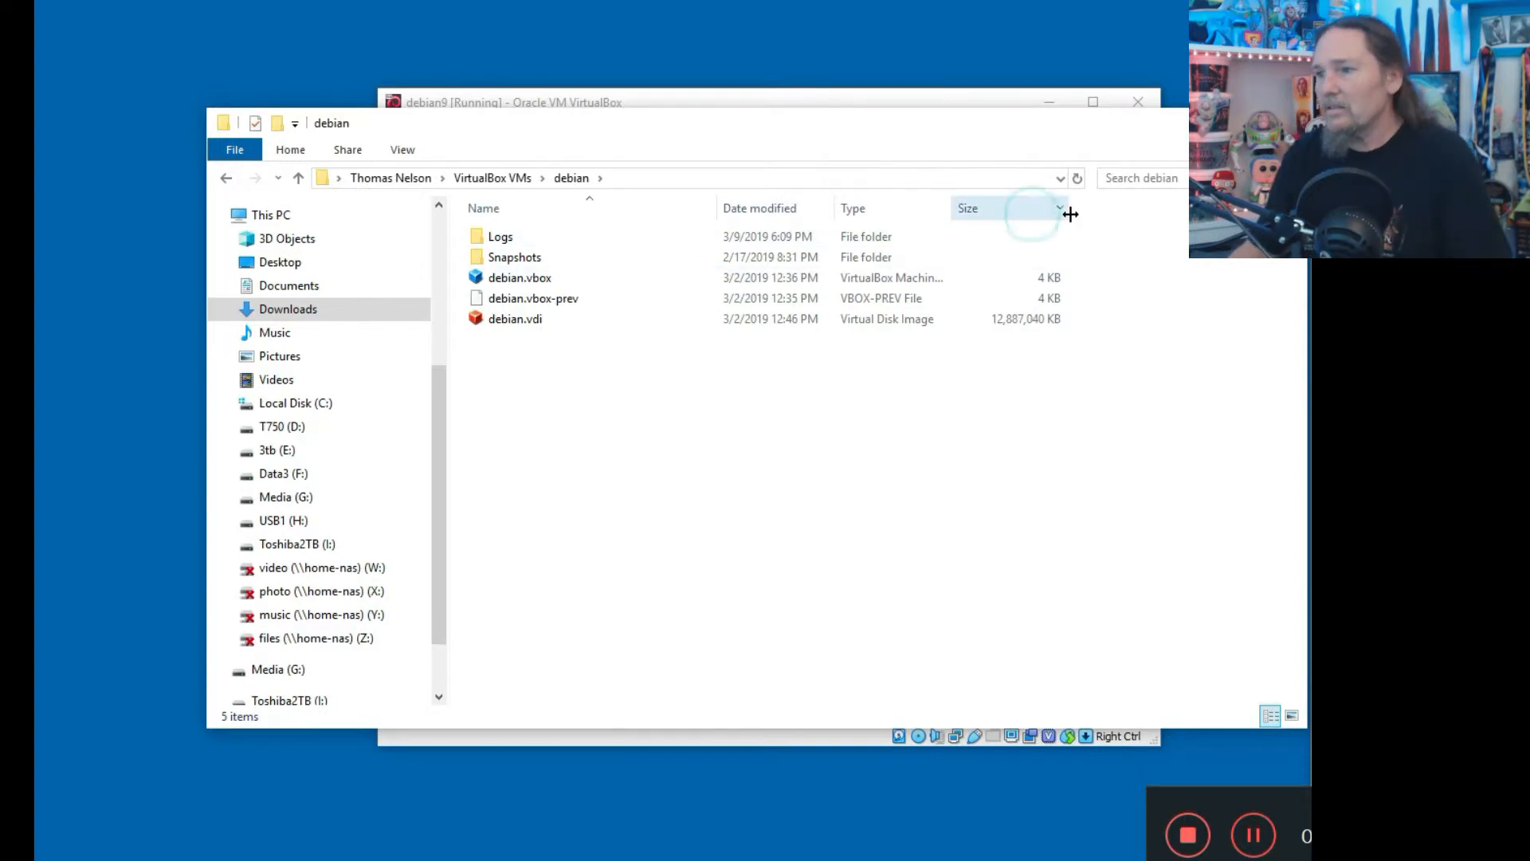
left_click(477, 181)
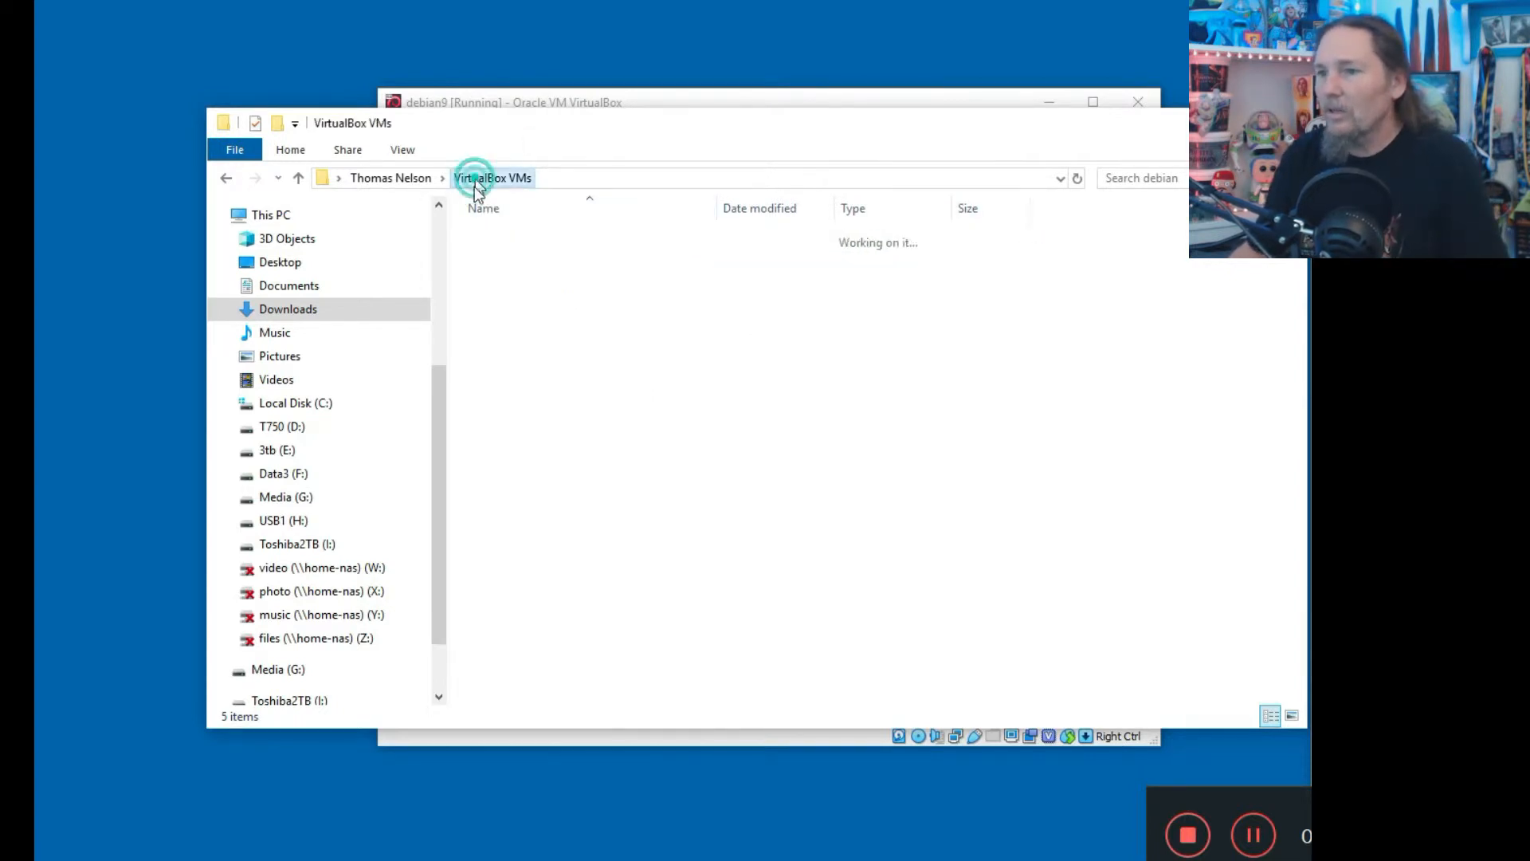
double_click(478, 256)
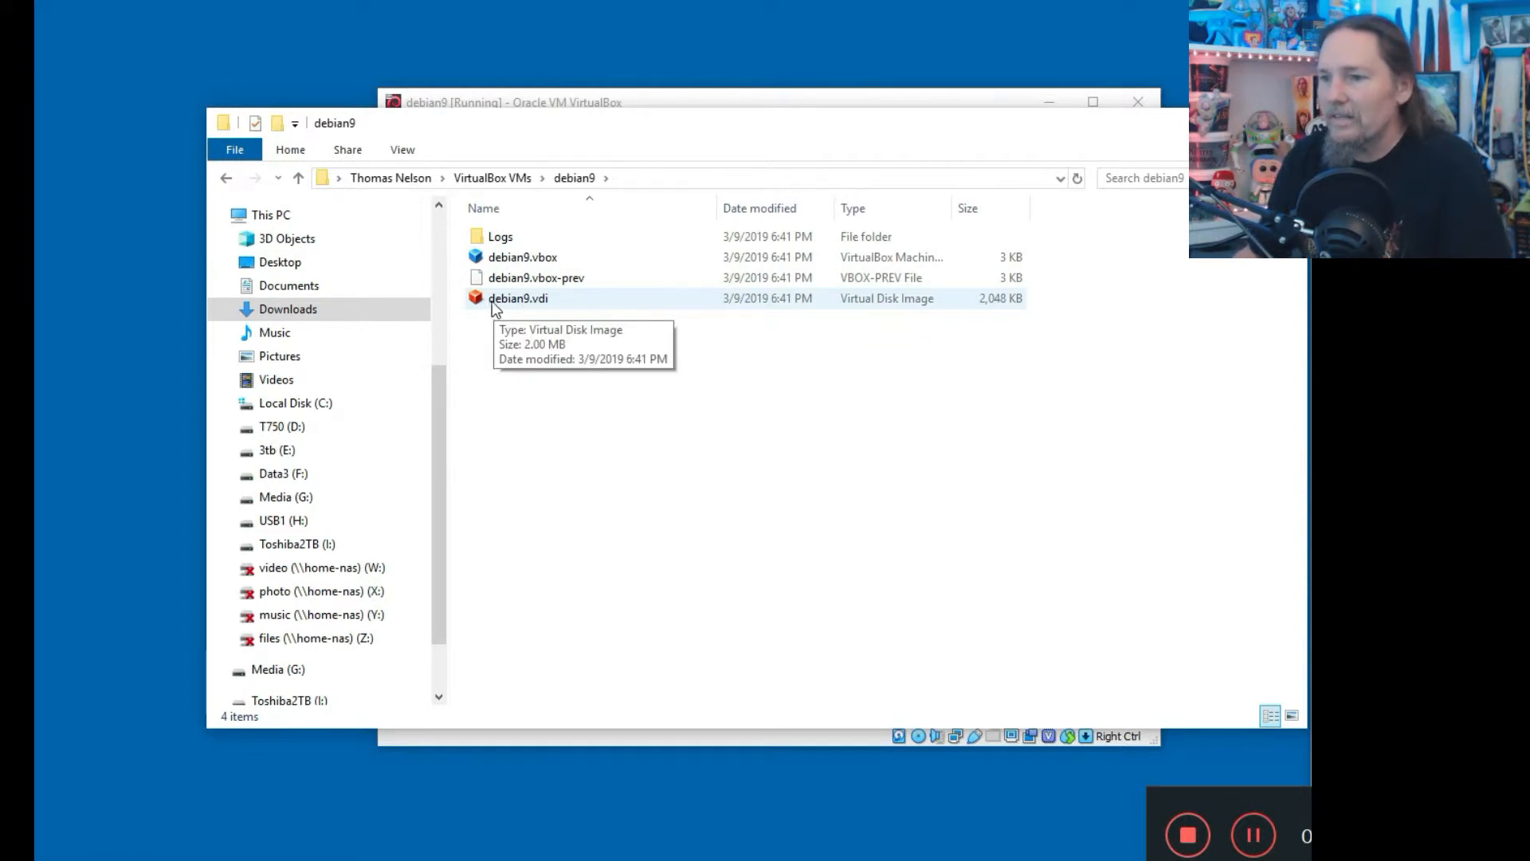
left_click(562, 299)
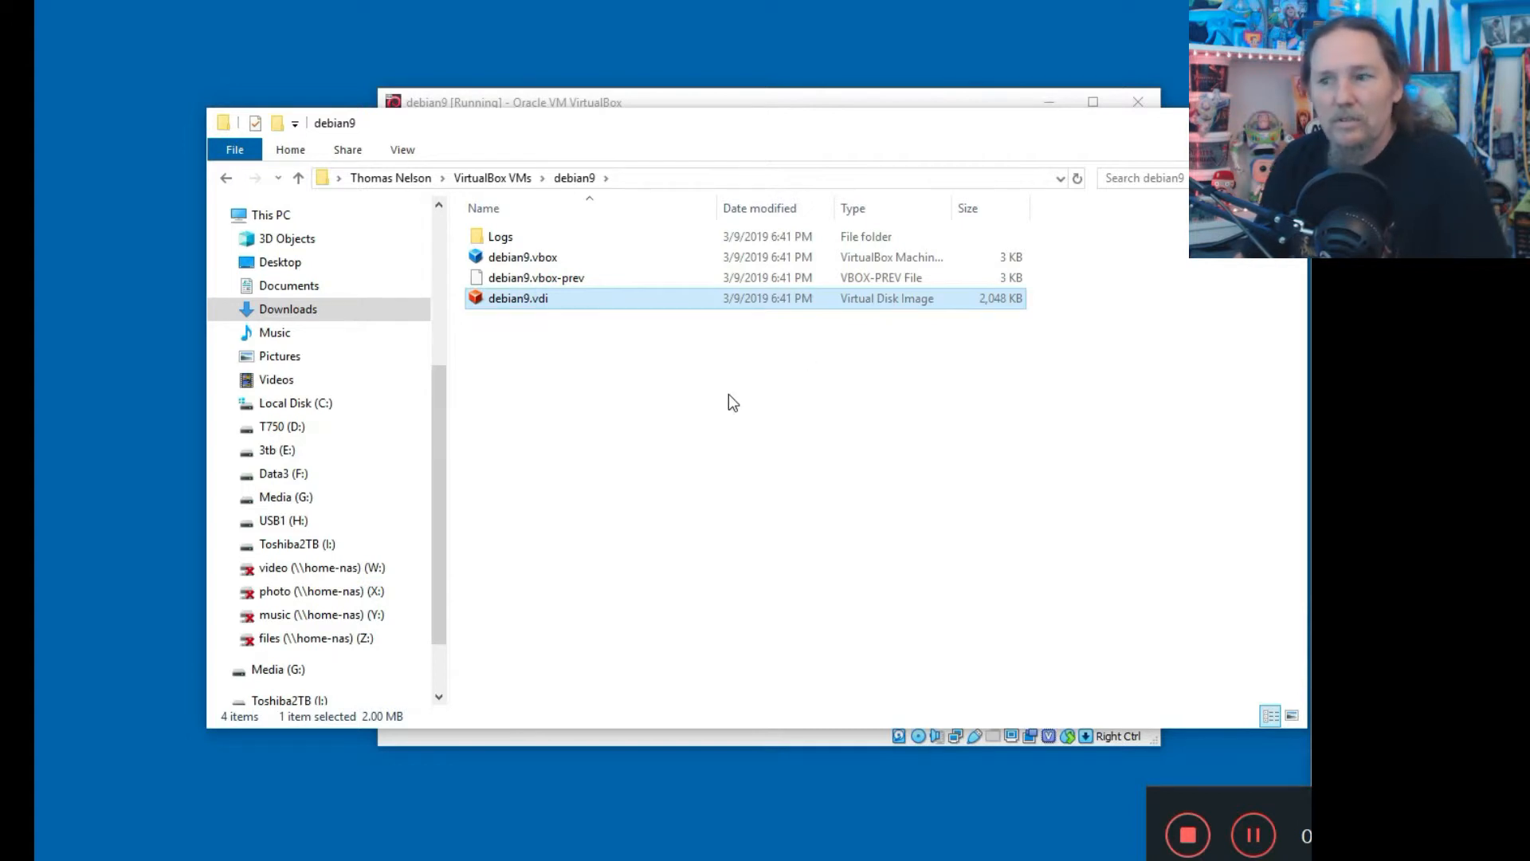
Arrange the VM and Explorer windows side by side and refresh to show debian9.vdi at 2,048 KB.
left_click(772, 105)
left_click_drag(770, 102, 856, 75)
left_click_drag(418, 126, 314, 189)
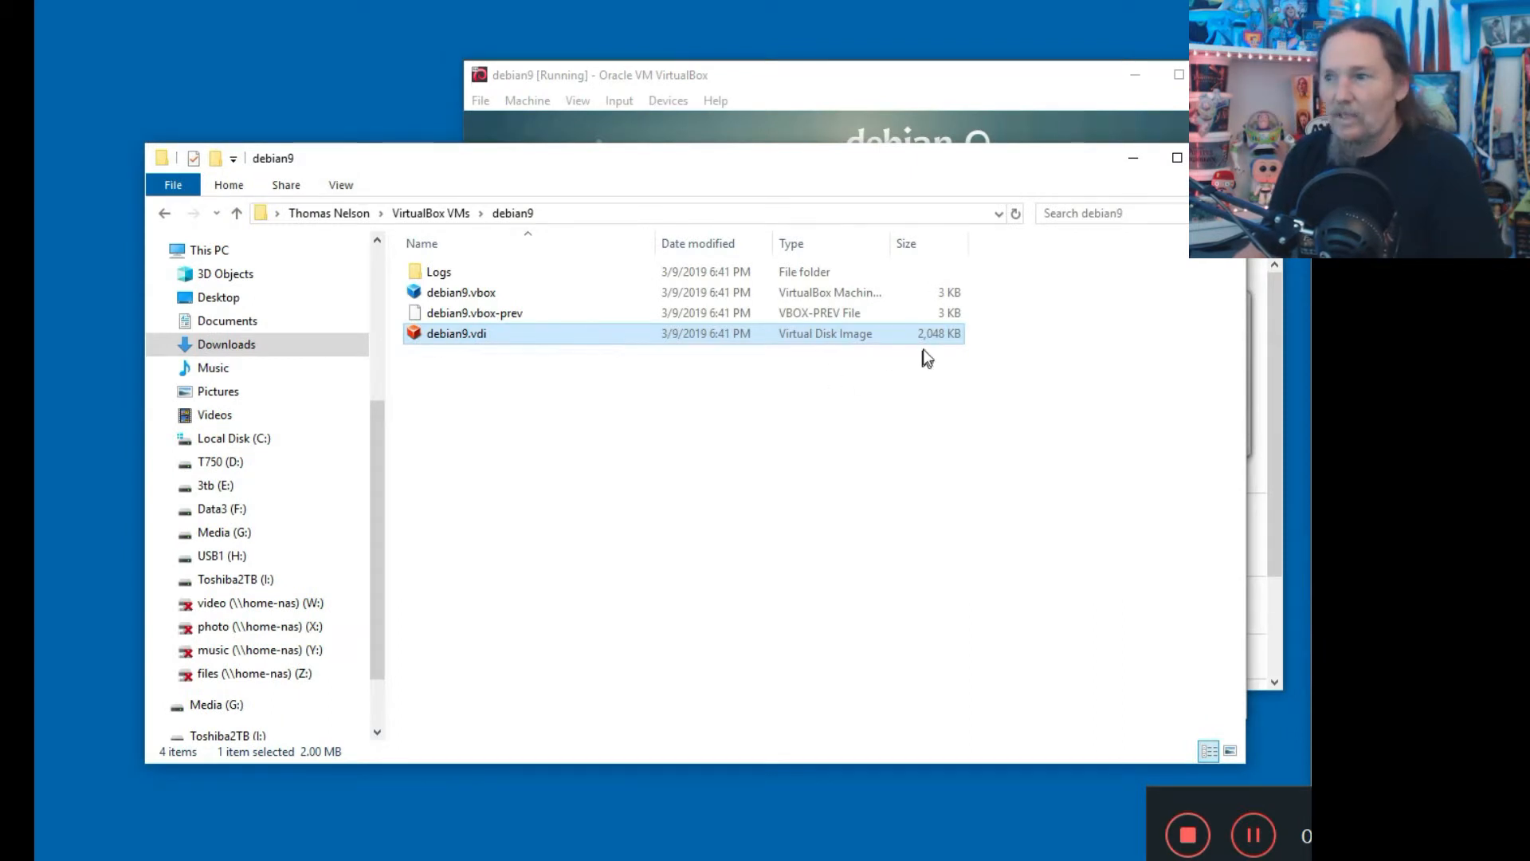
left_click(1015, 213)
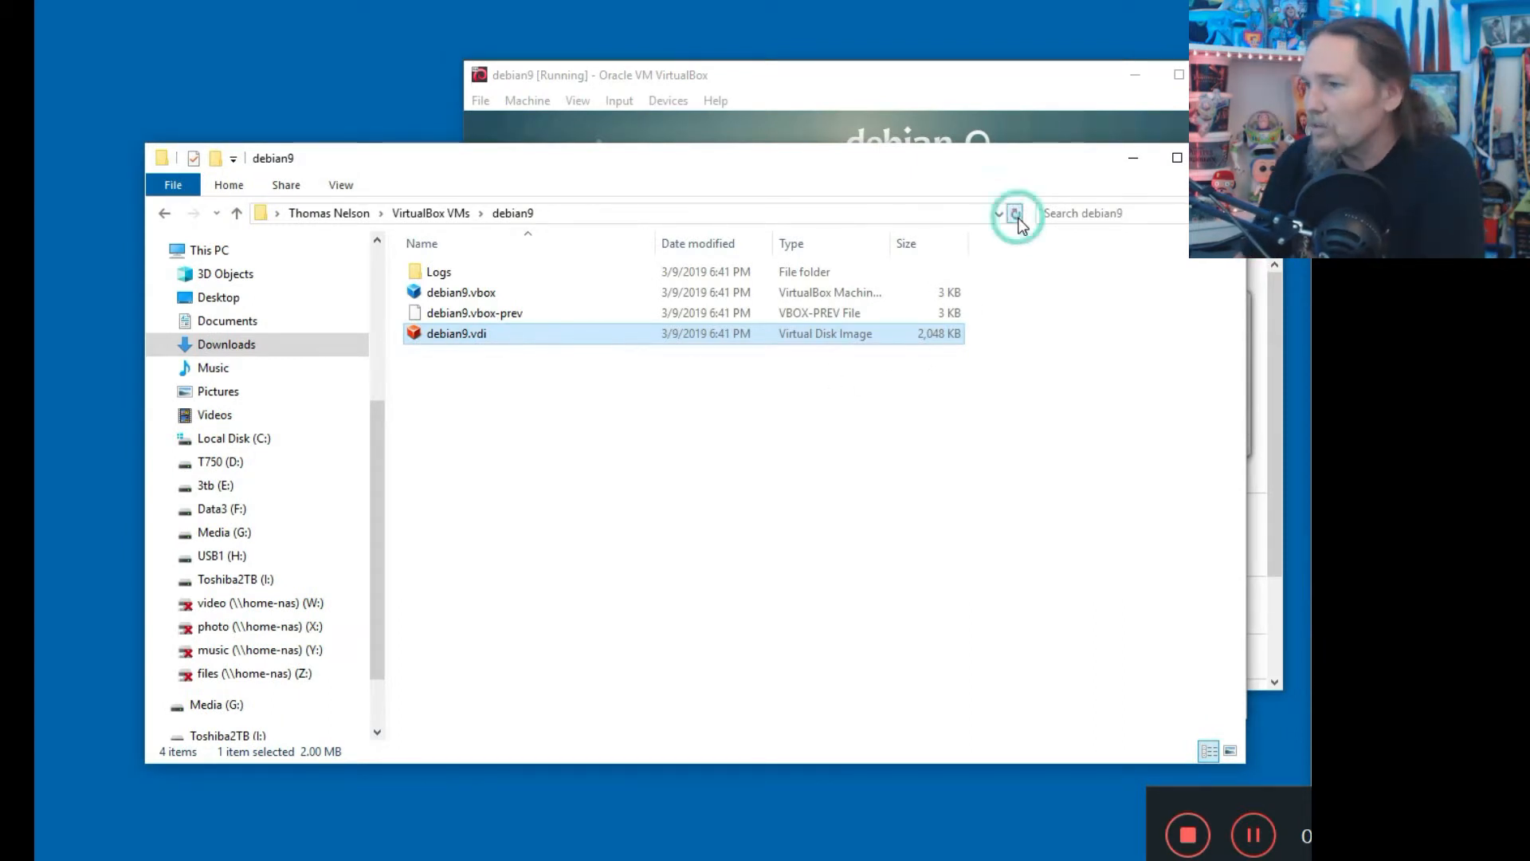
left_click(788, 114)
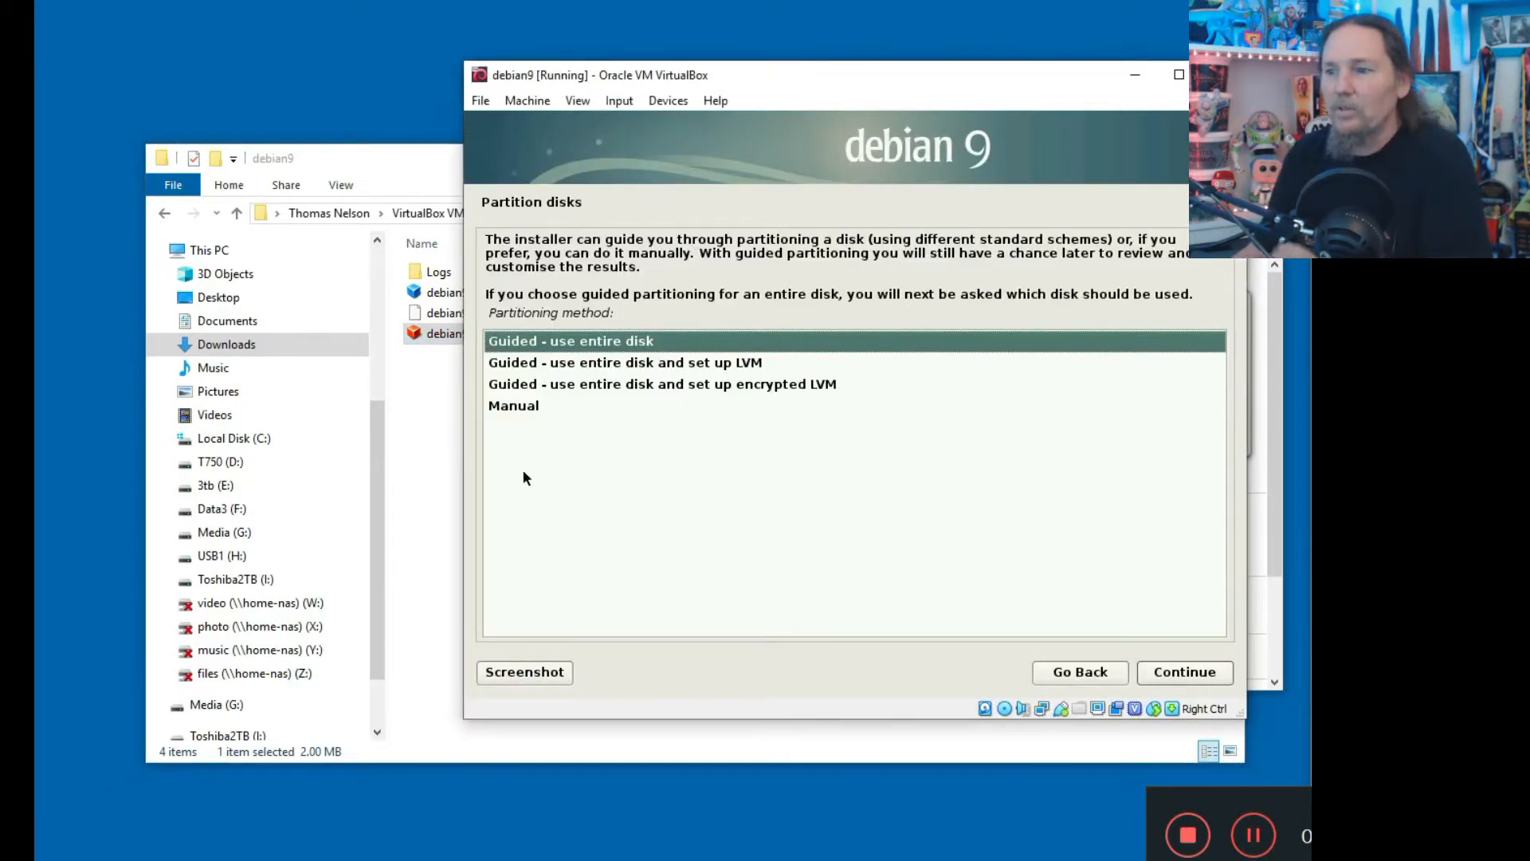
Use guided partitioning on the whole 8.6 GB SCSI3 disk with all files in one partition, and write the changes.
left_click(1178, 676)
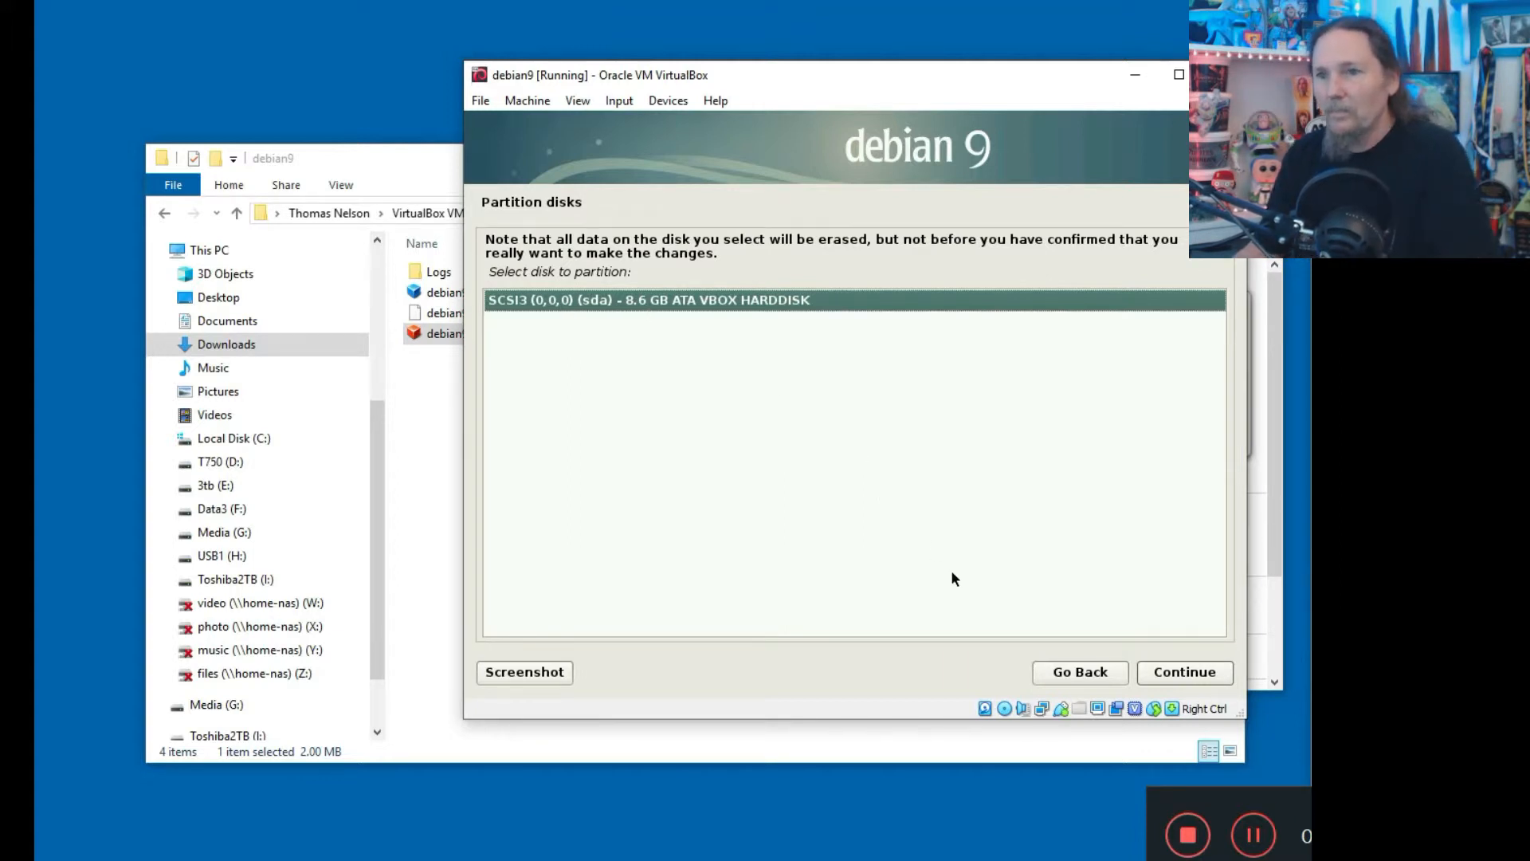
left_click(1172, 679)
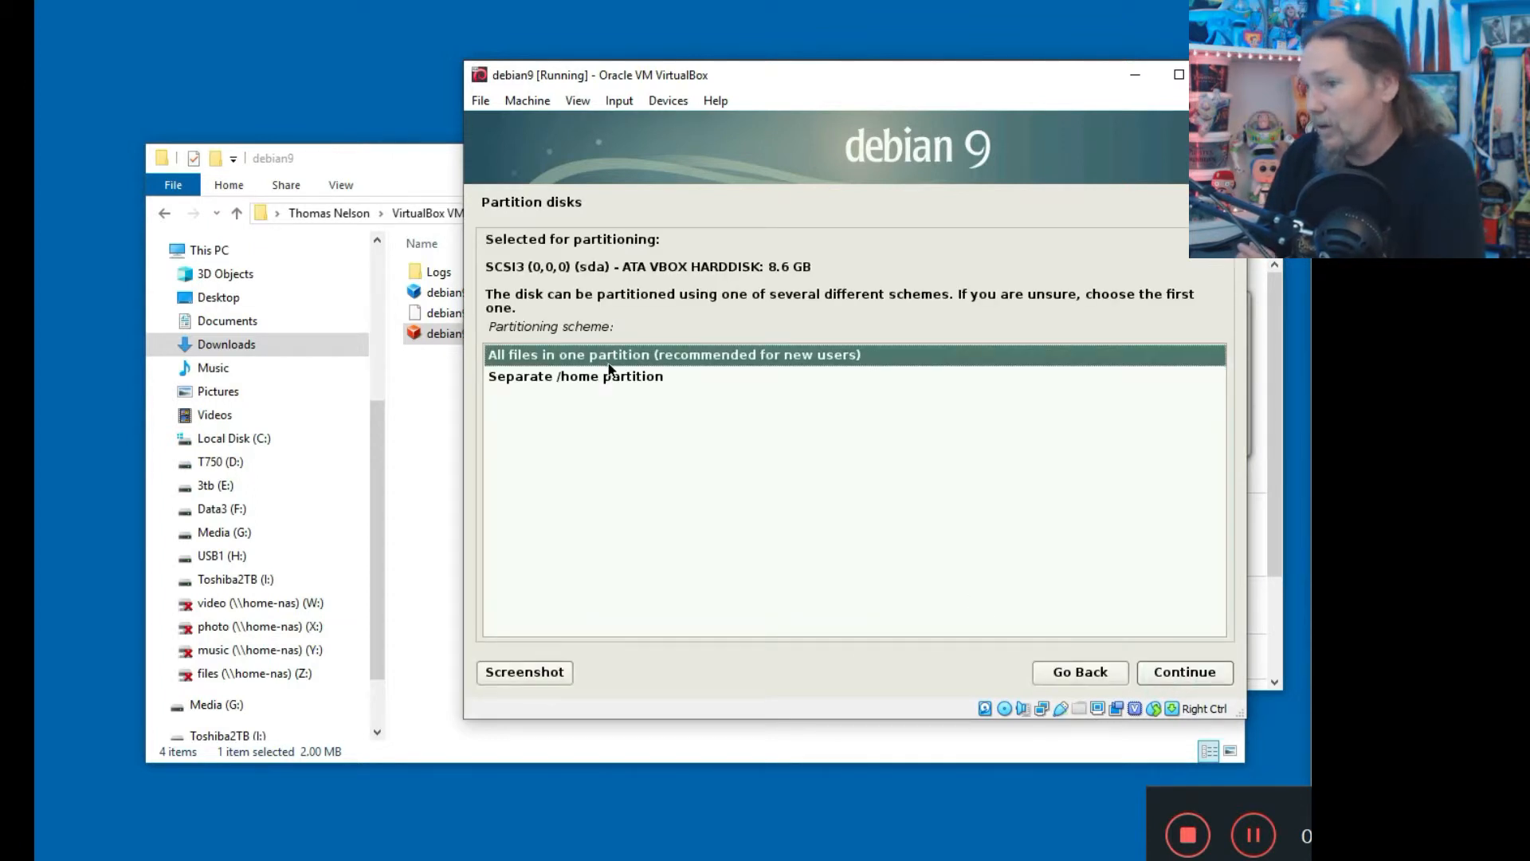
left_click(1176, 676)
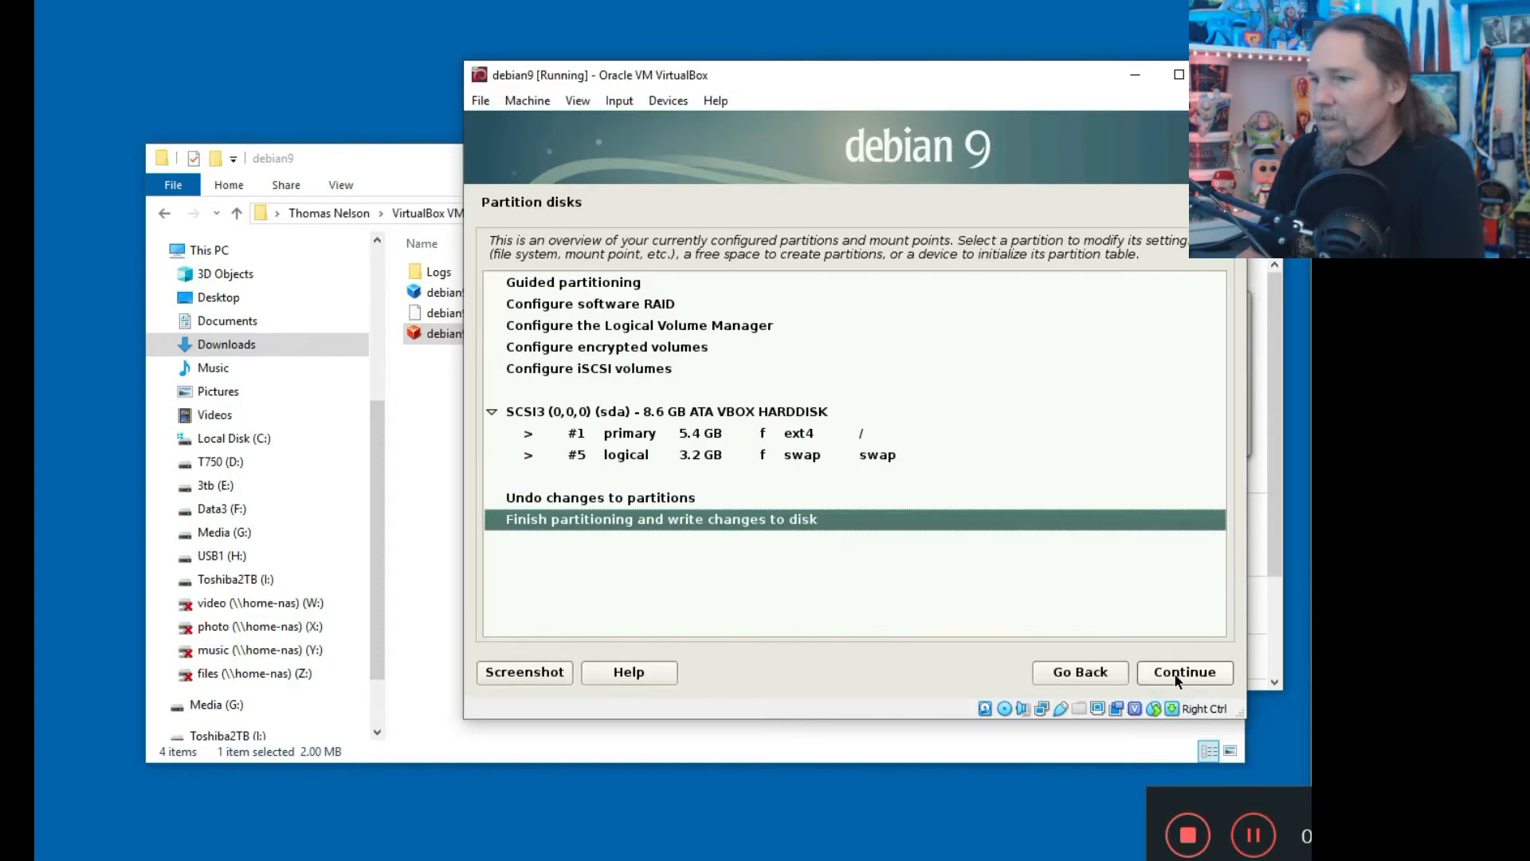
left_click(1175, 676)
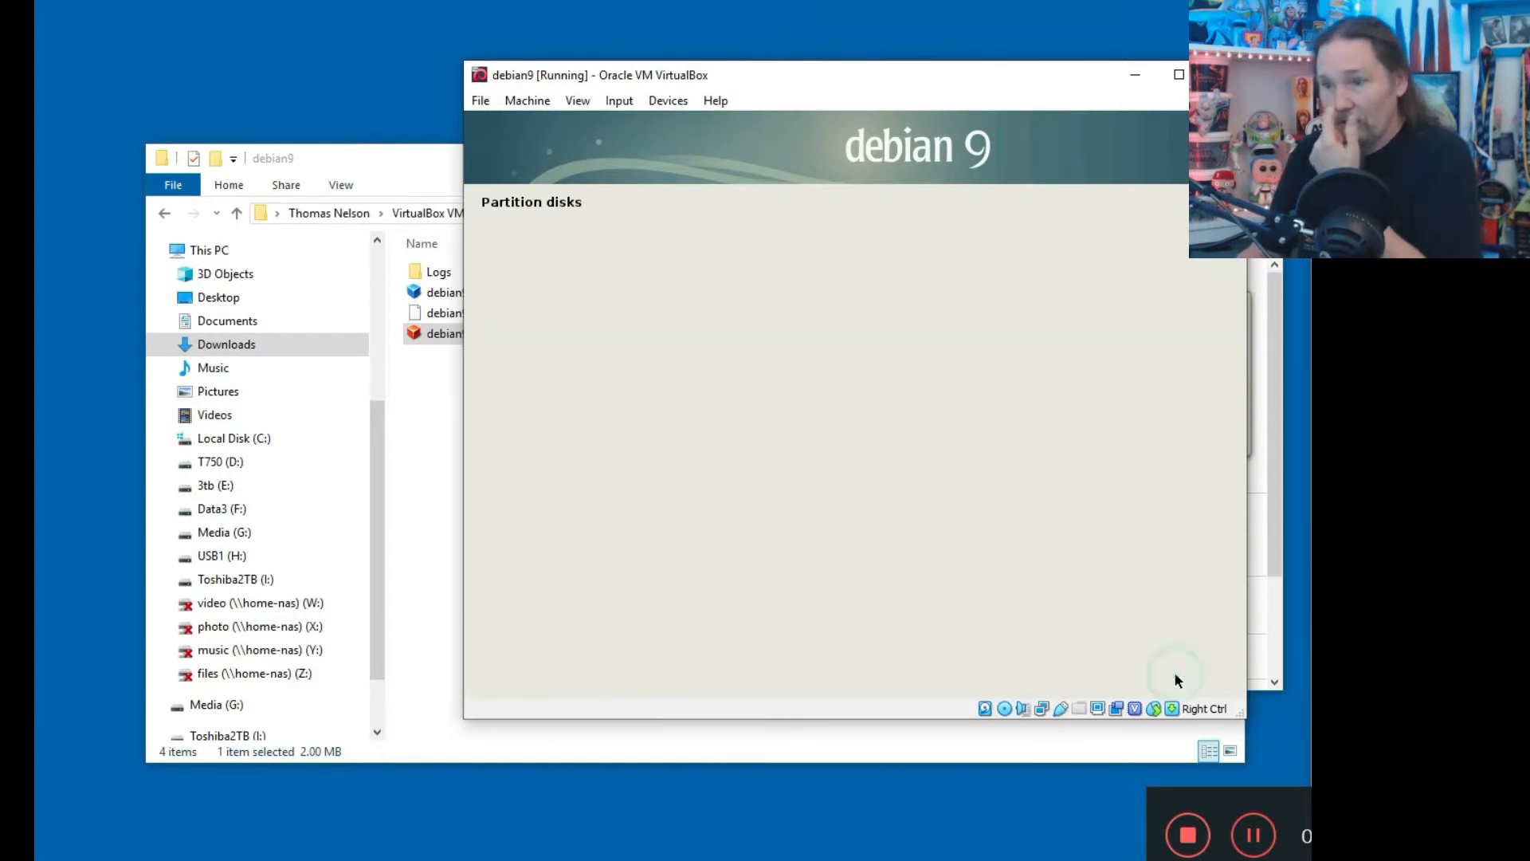
left_click(515, 423)
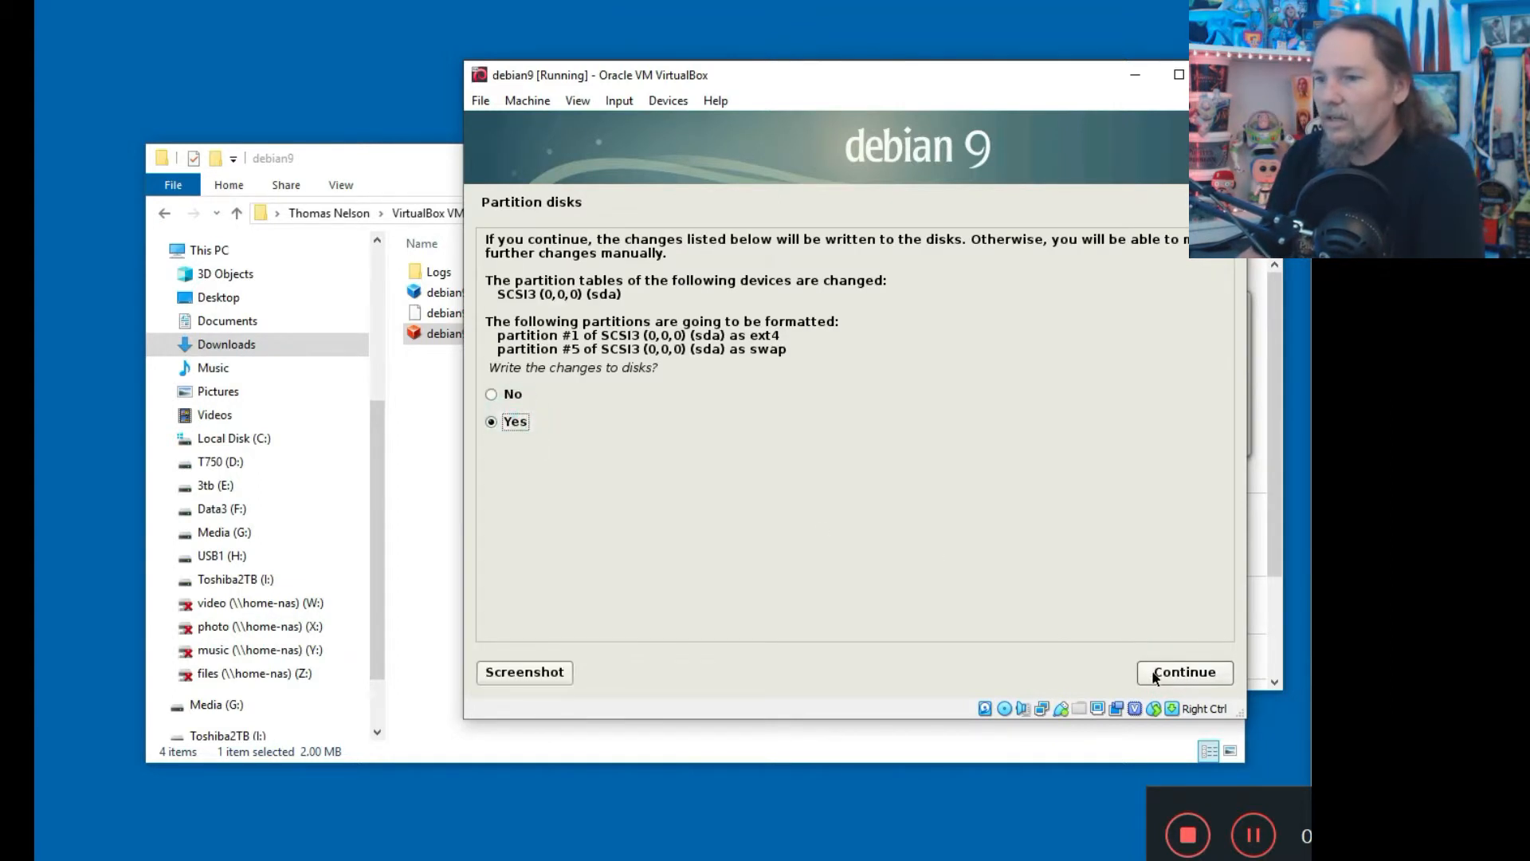
left_click(1178, 674)
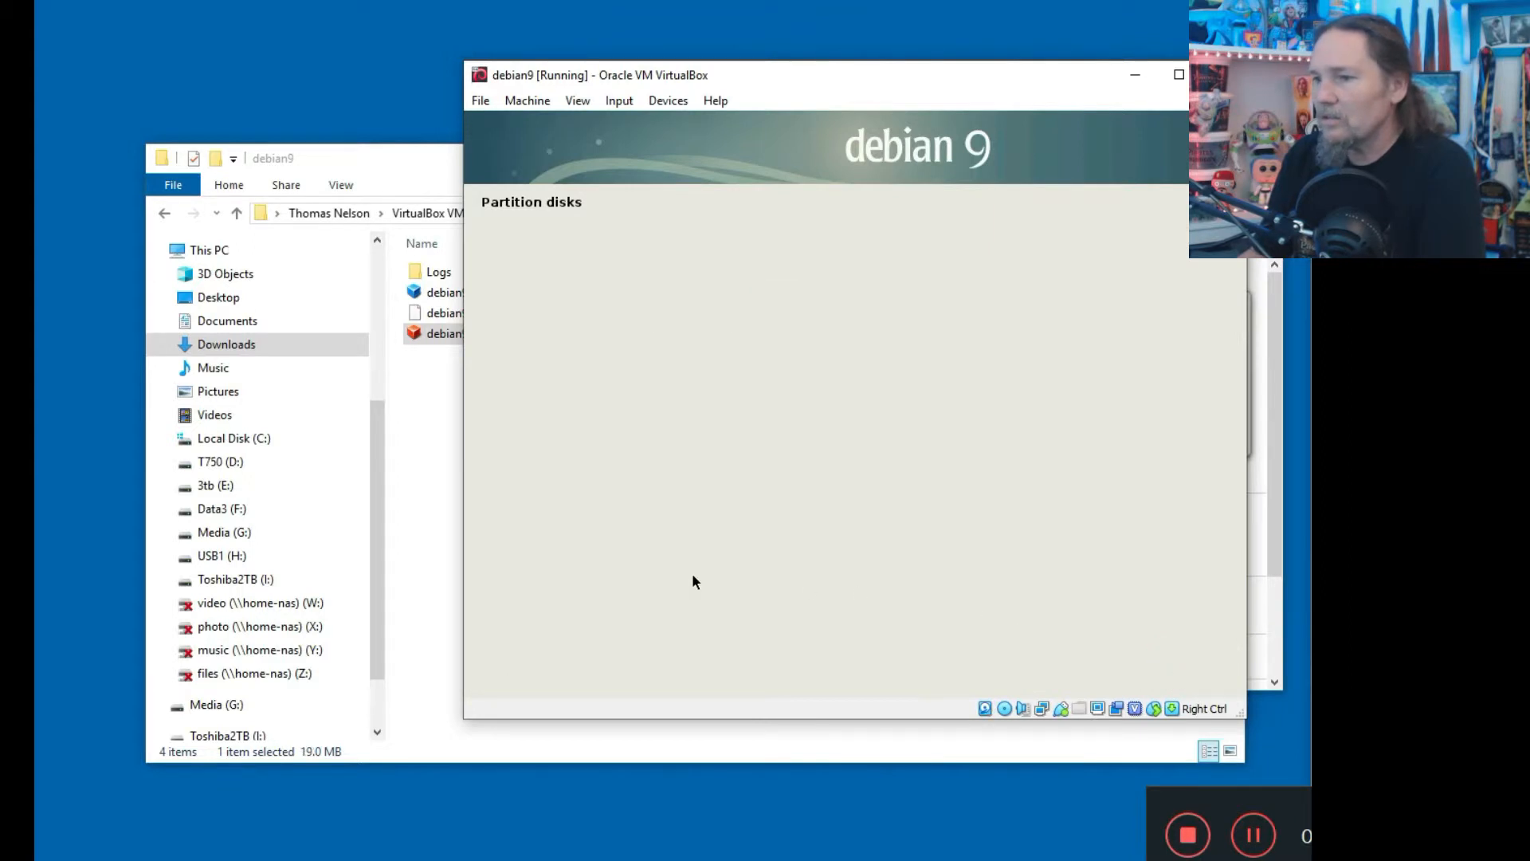
left_click(388, 160)
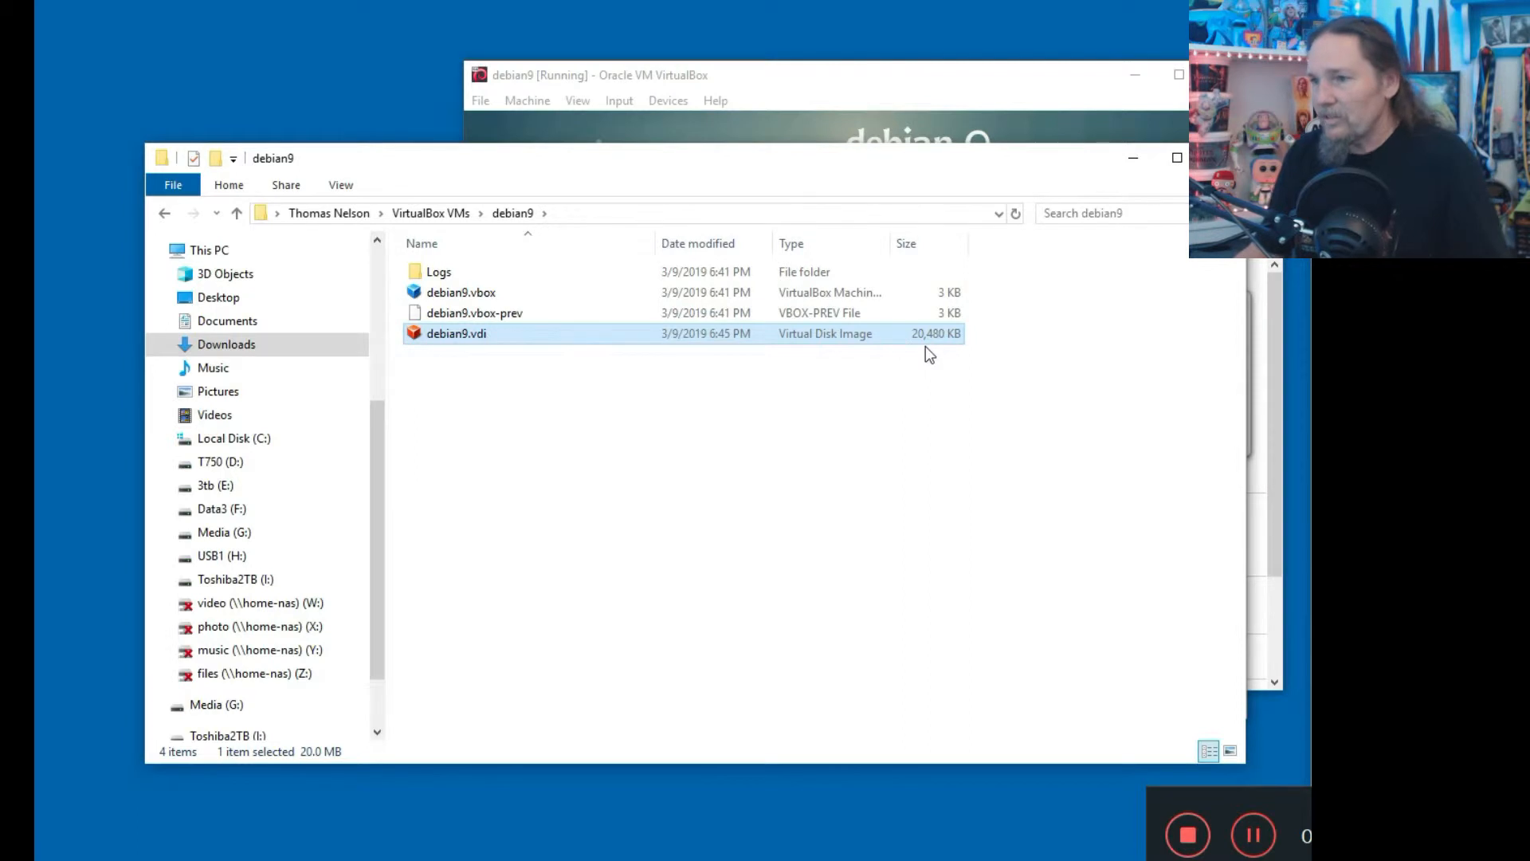
left_click(794, 117)
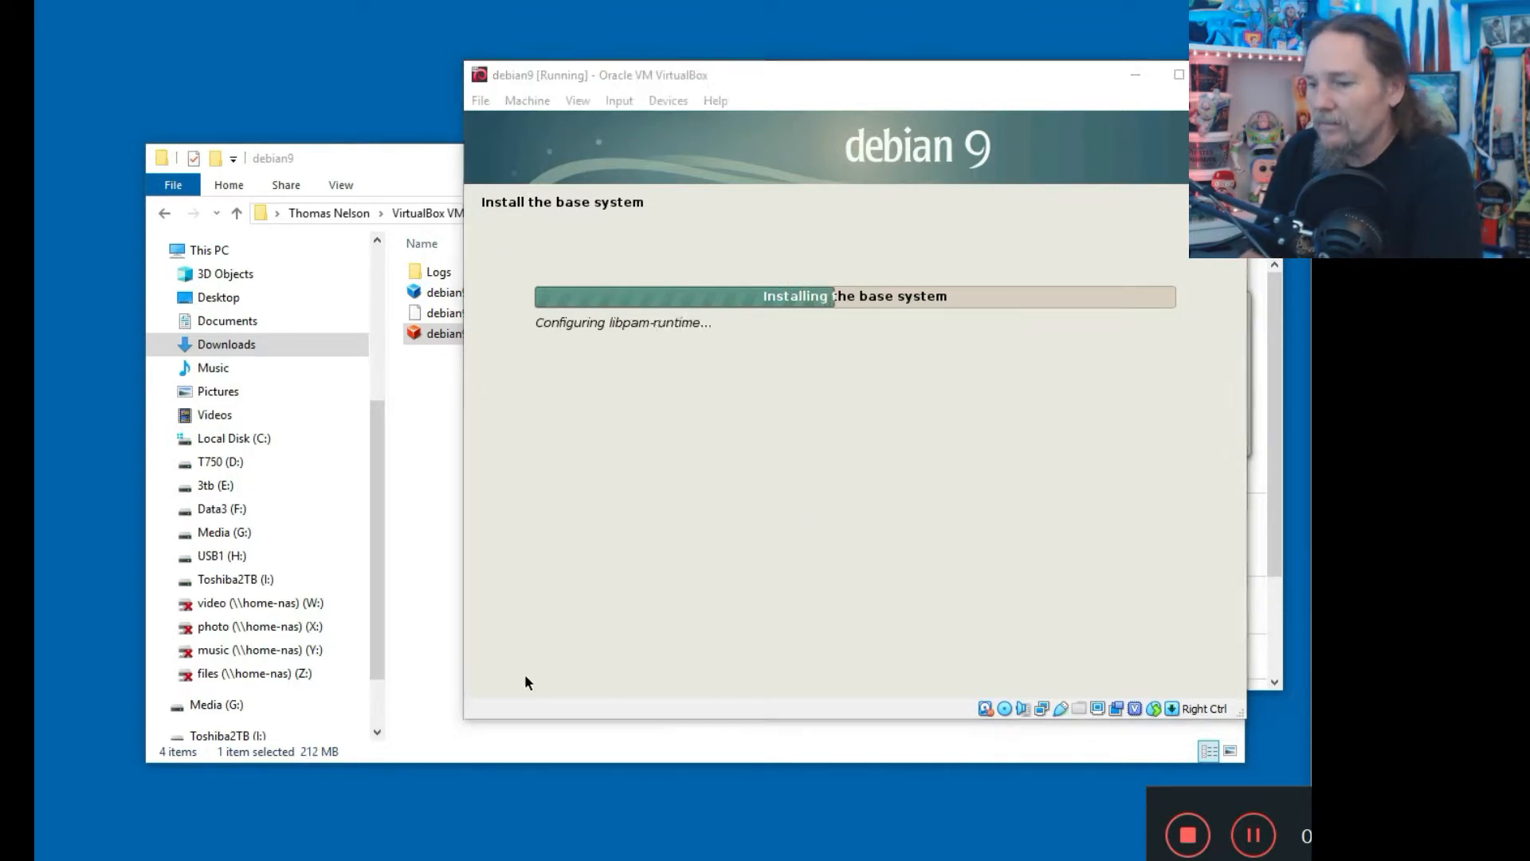
key("alt+Tab")
Show debian9's Network settings page, with Adapter 1 attached to NAT.
left_click_drag(550, 168, 504, 179)
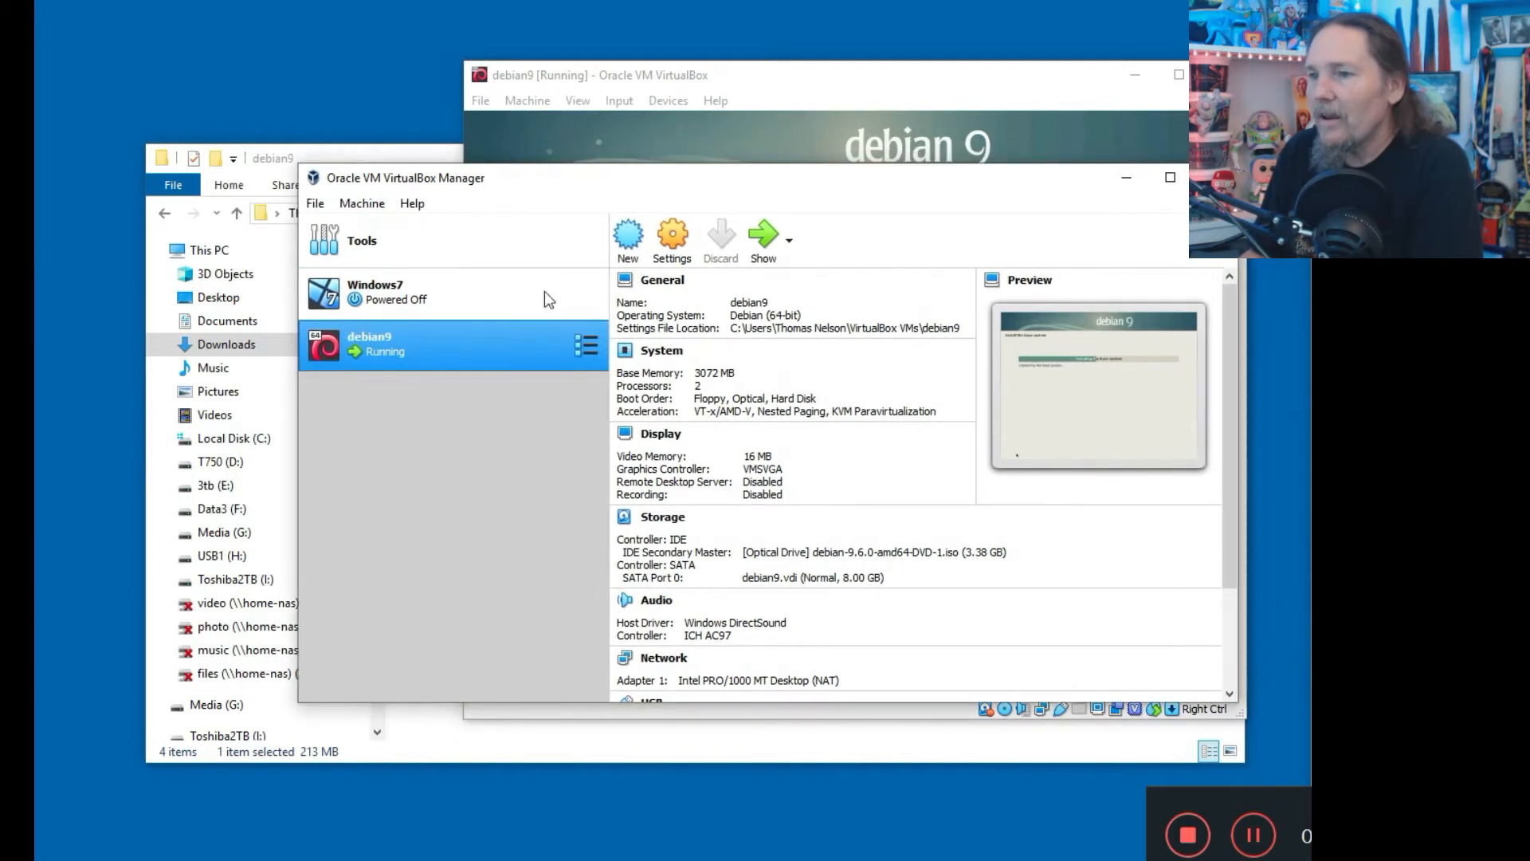
left_click(672, 235)
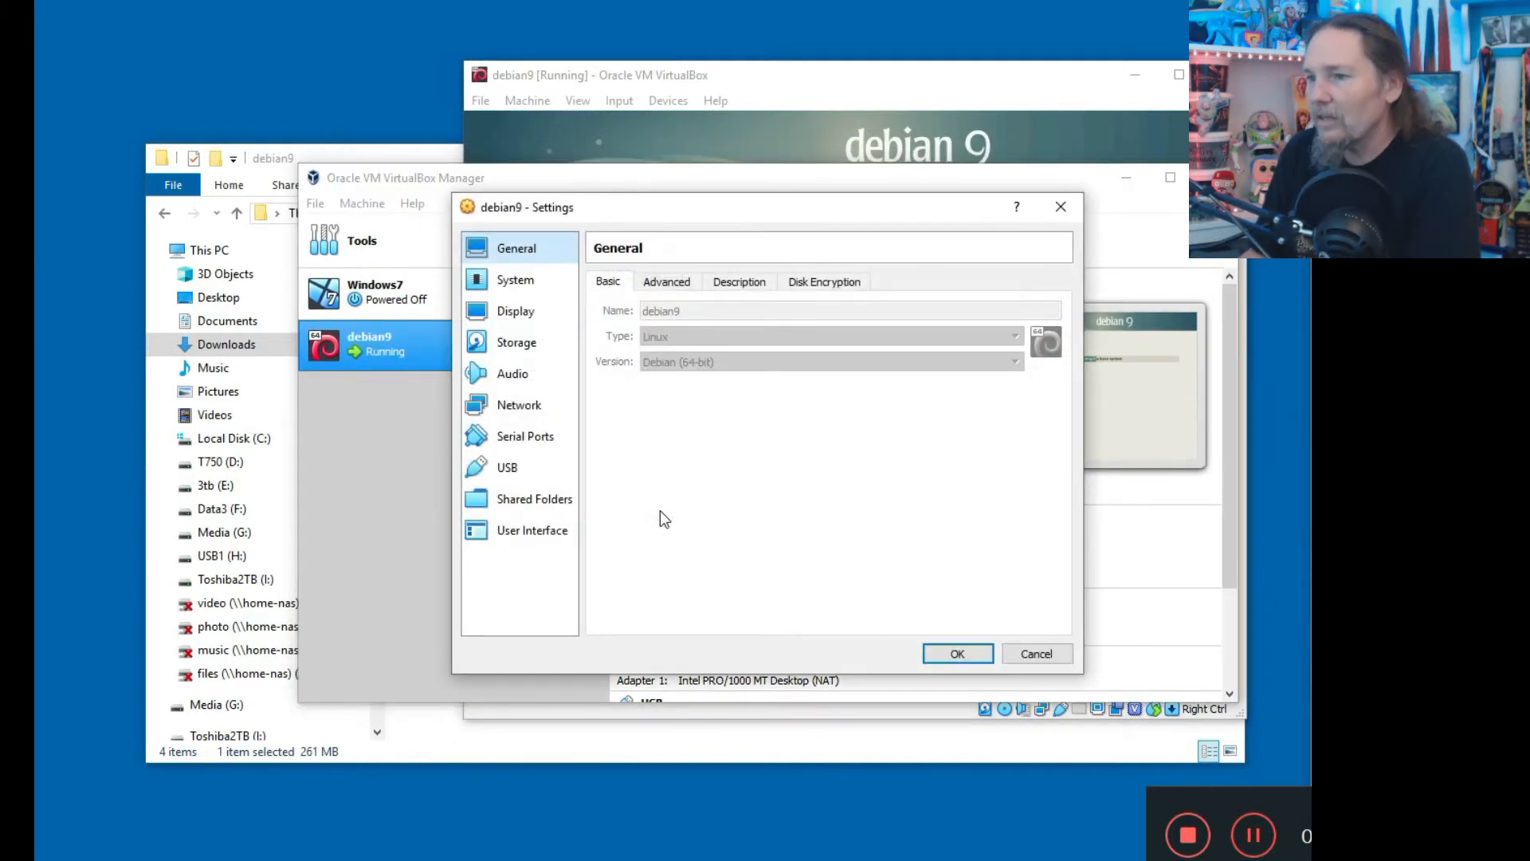
left_click(522, 407)
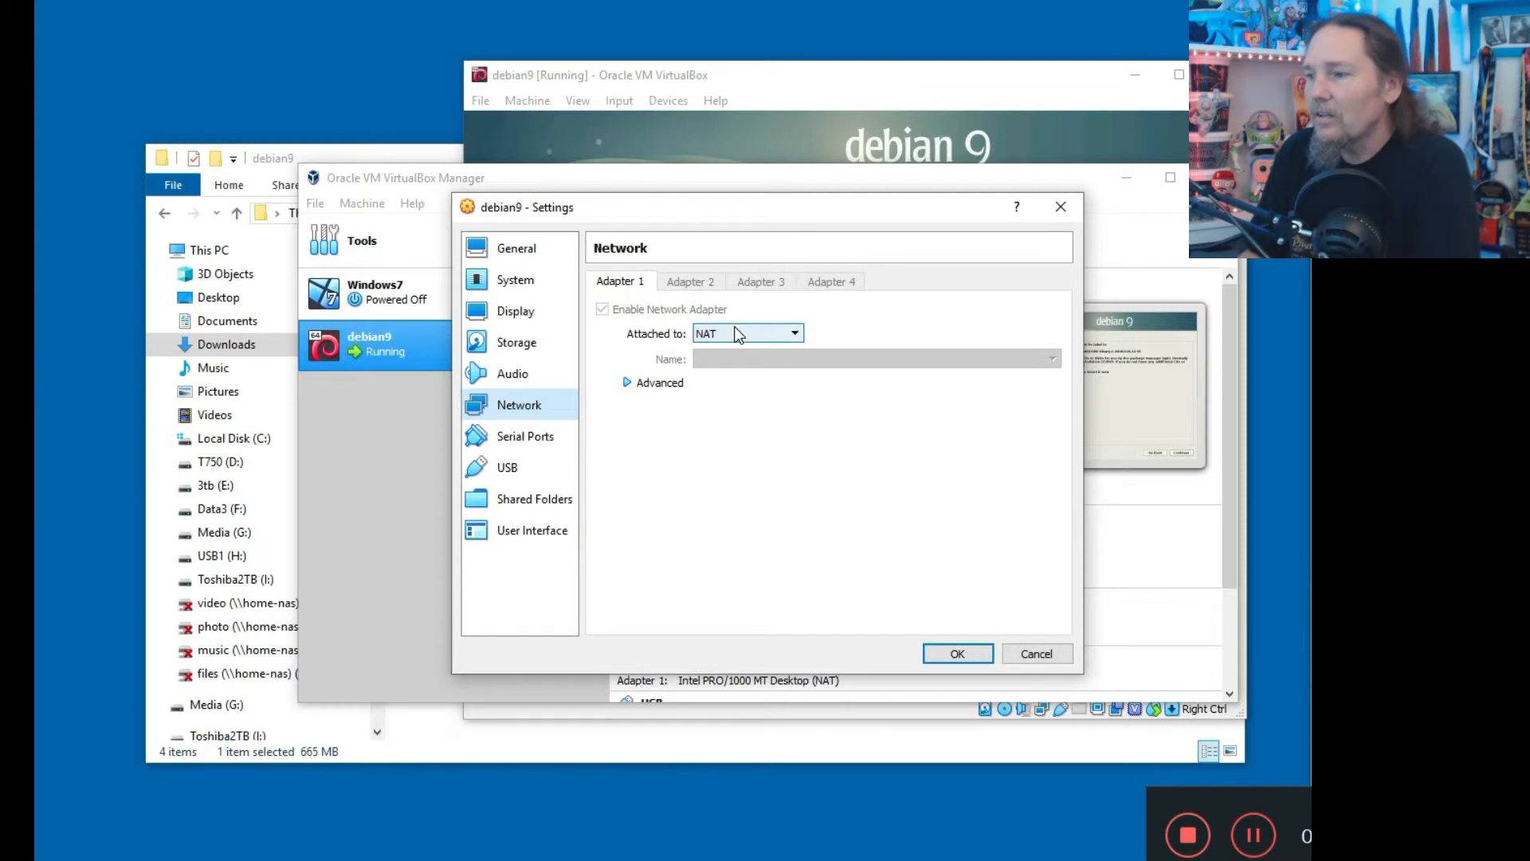
left_click(729, 114)
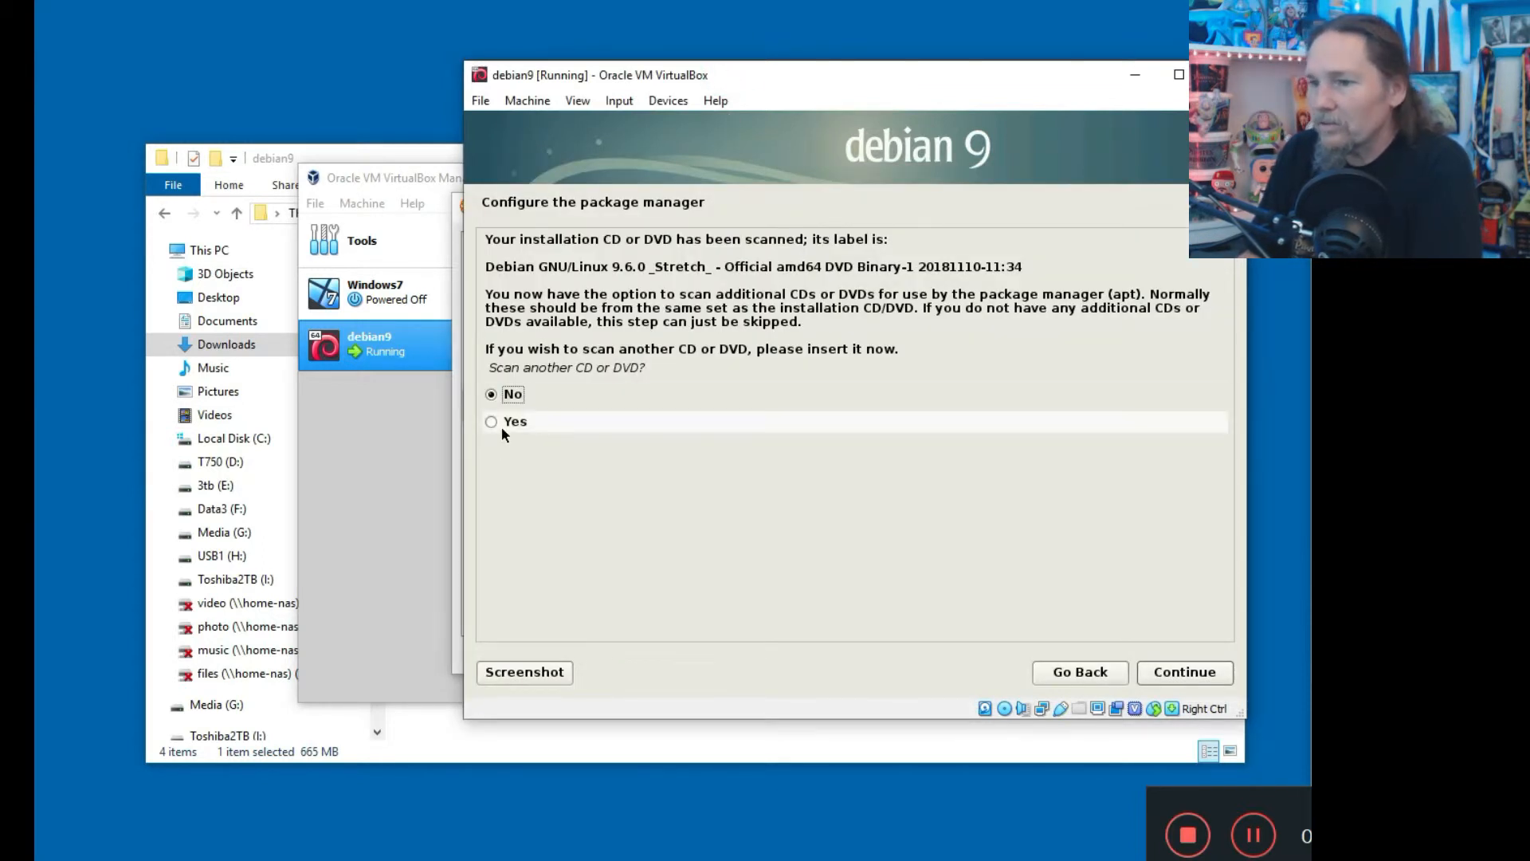
Decline scanning another DVD and using a network mirror, then return to the Network settings.
left_click(1181, 675)
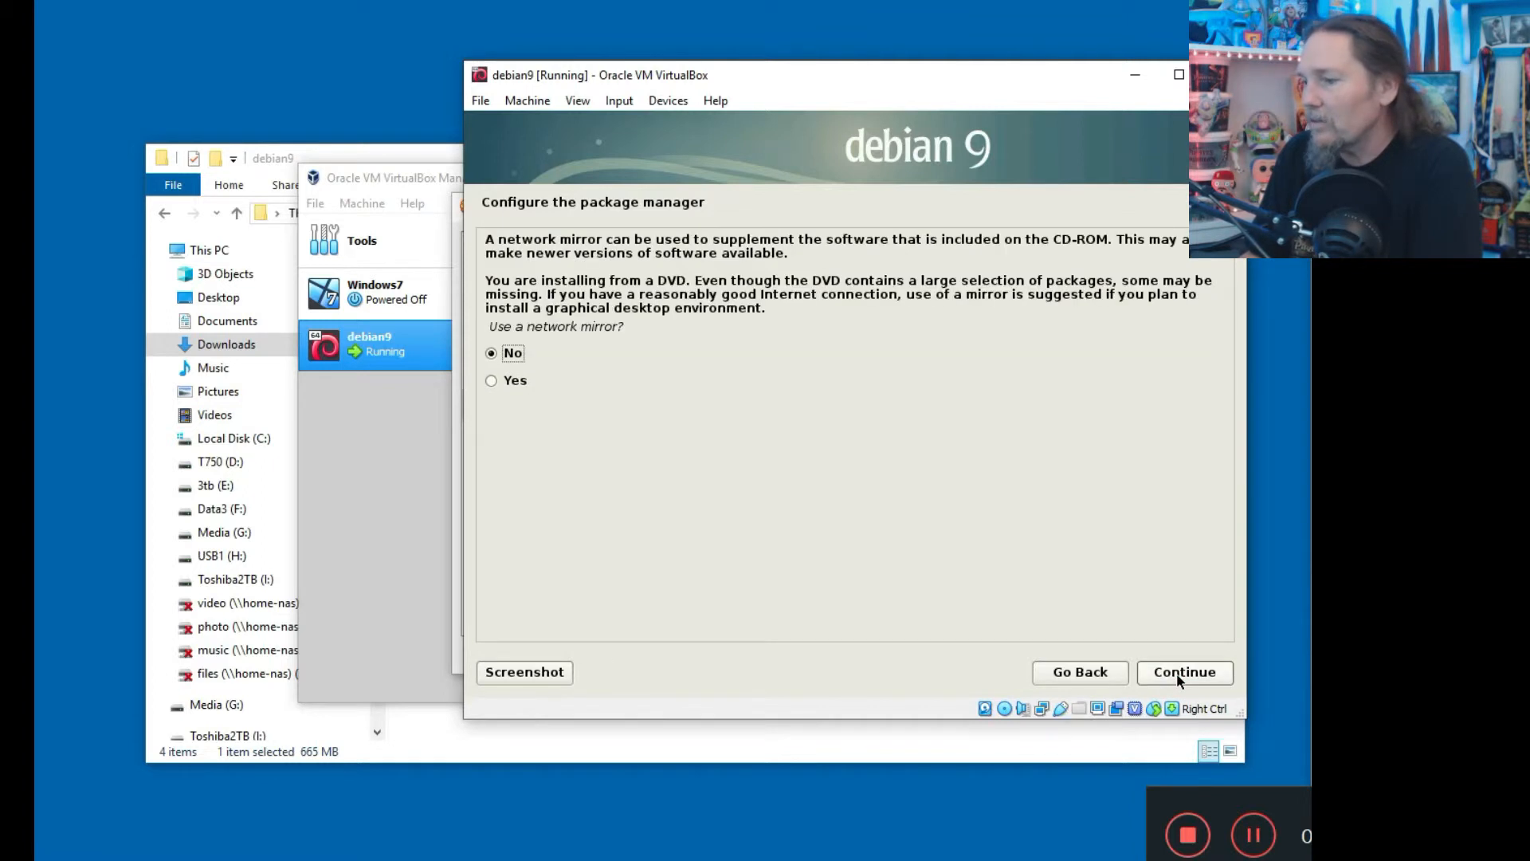
left_click(1178, 674)
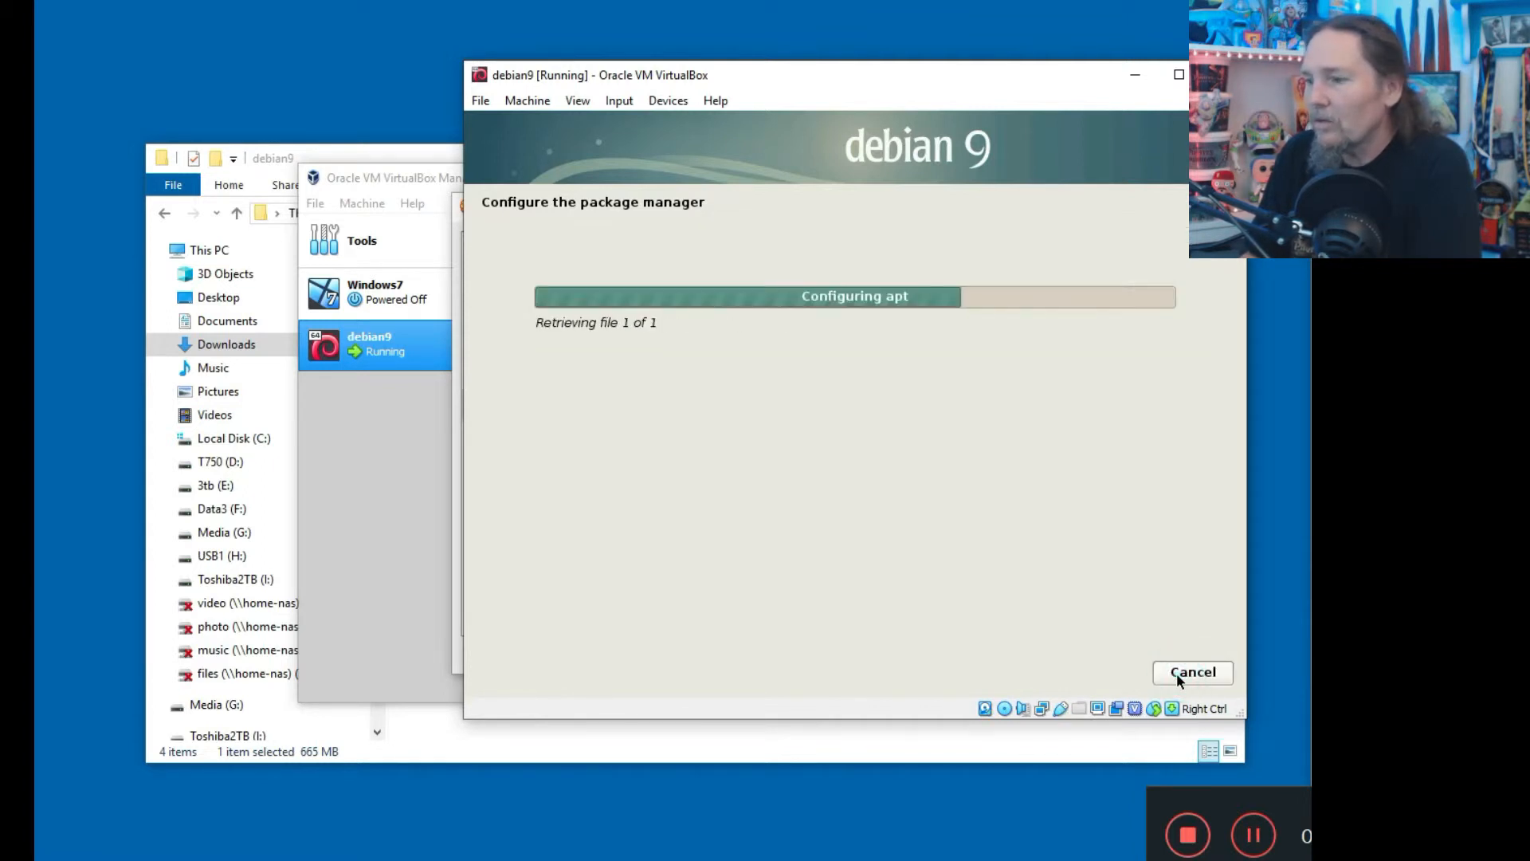
left_click(459, 444)
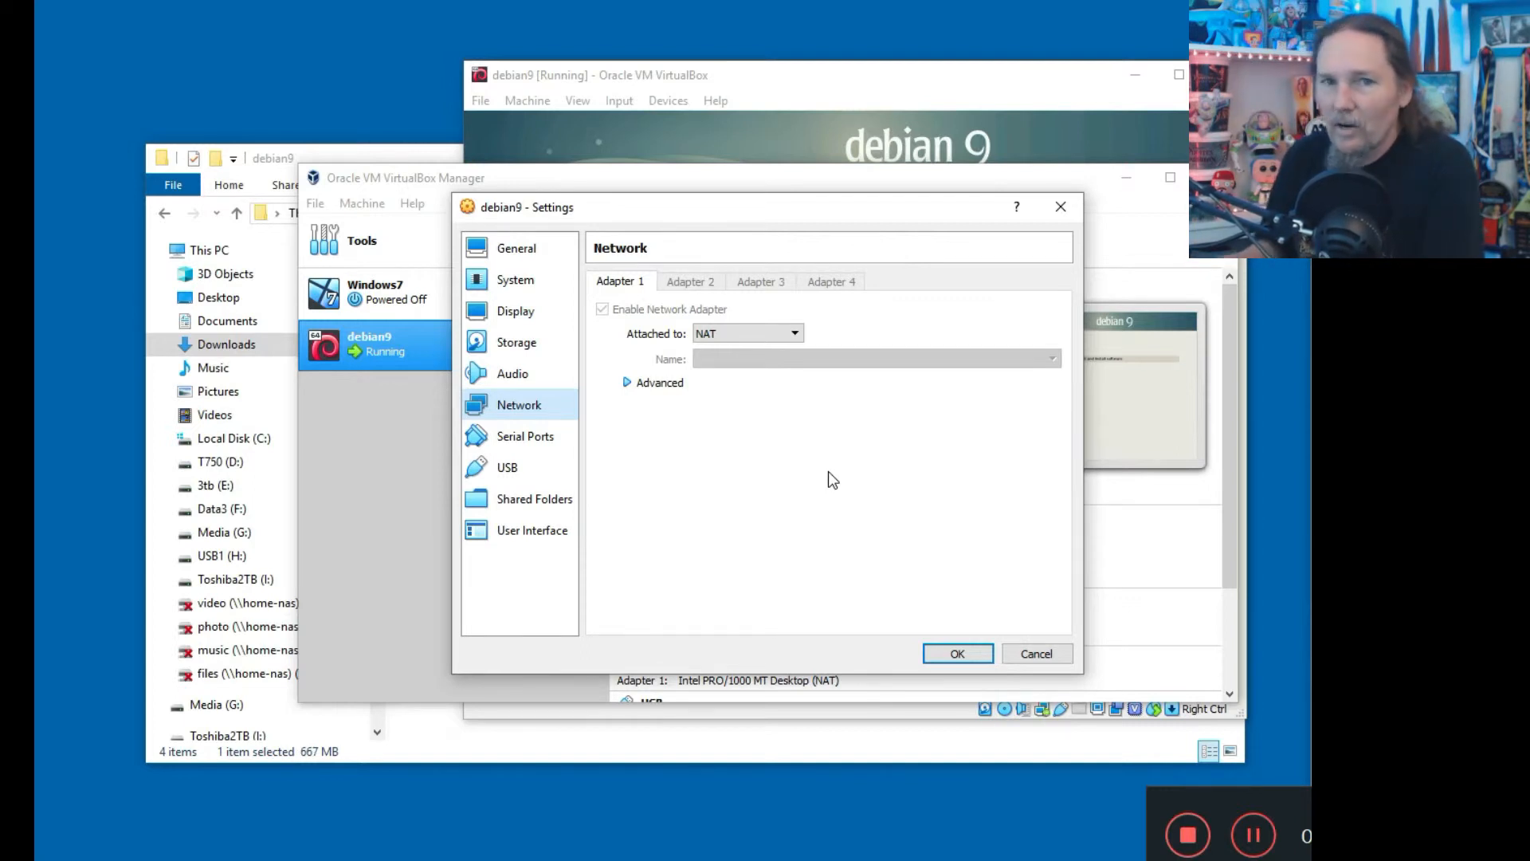
Switch Adapter 1 to Bridged Adapter, then change it back to NAT.
left_click(314, 206)
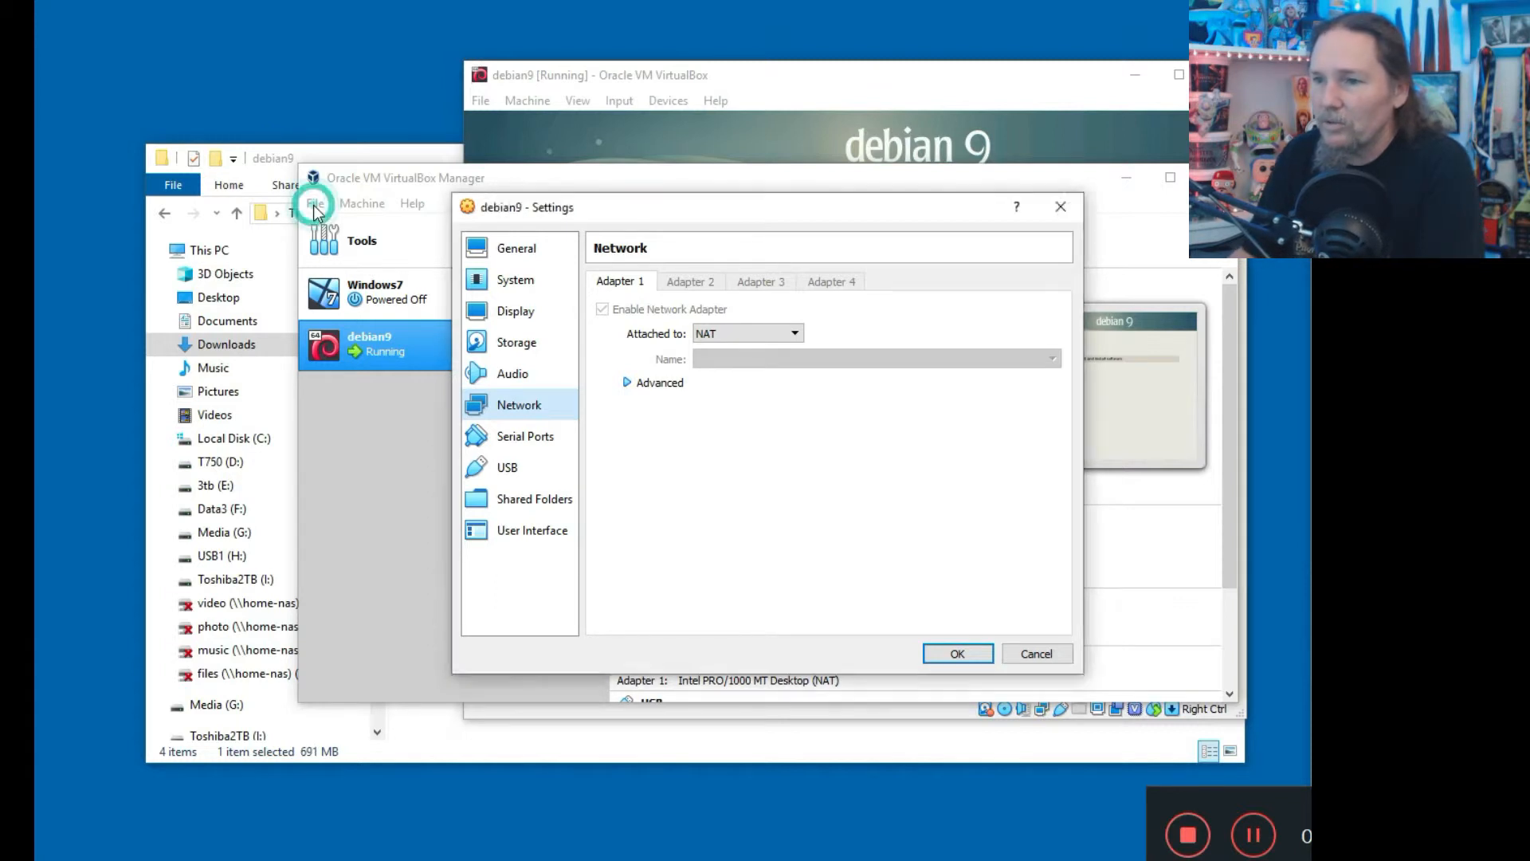
left_click(751, 341)
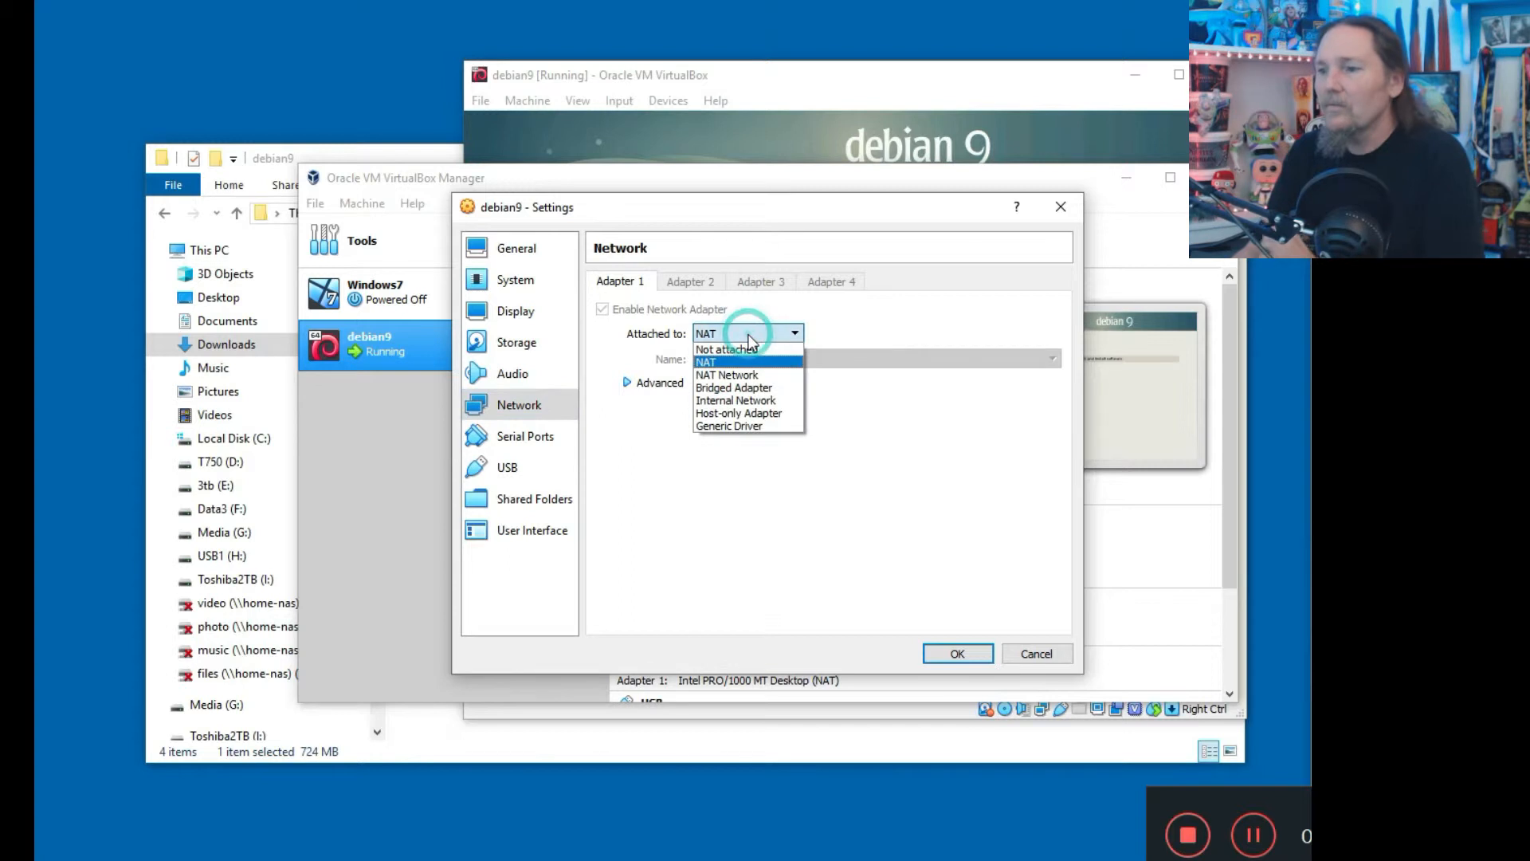
left_click(754, 388)
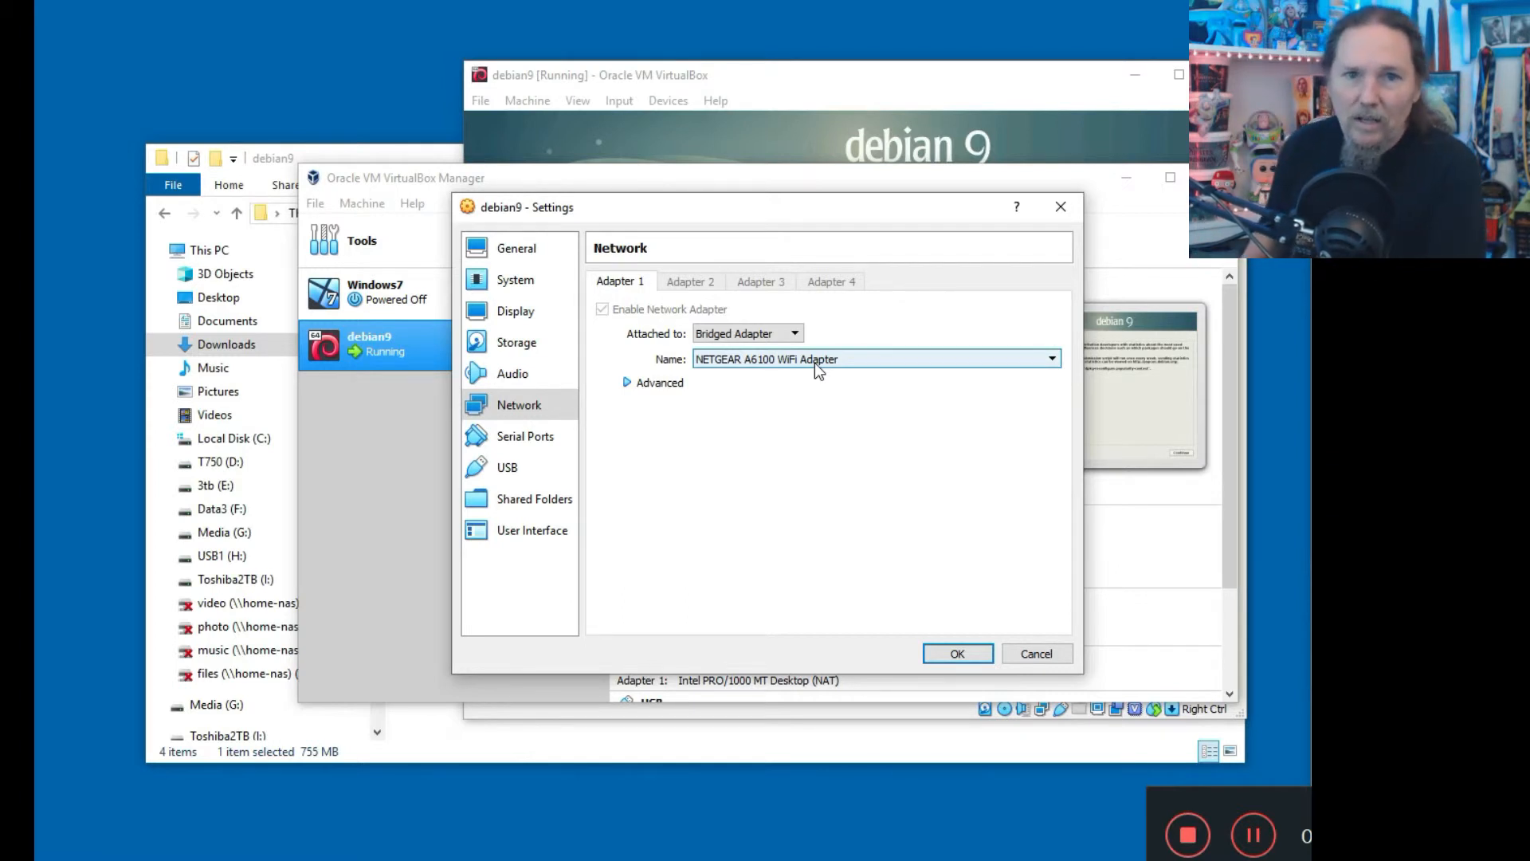
left_click(777, 333)
left_click(772, 362)
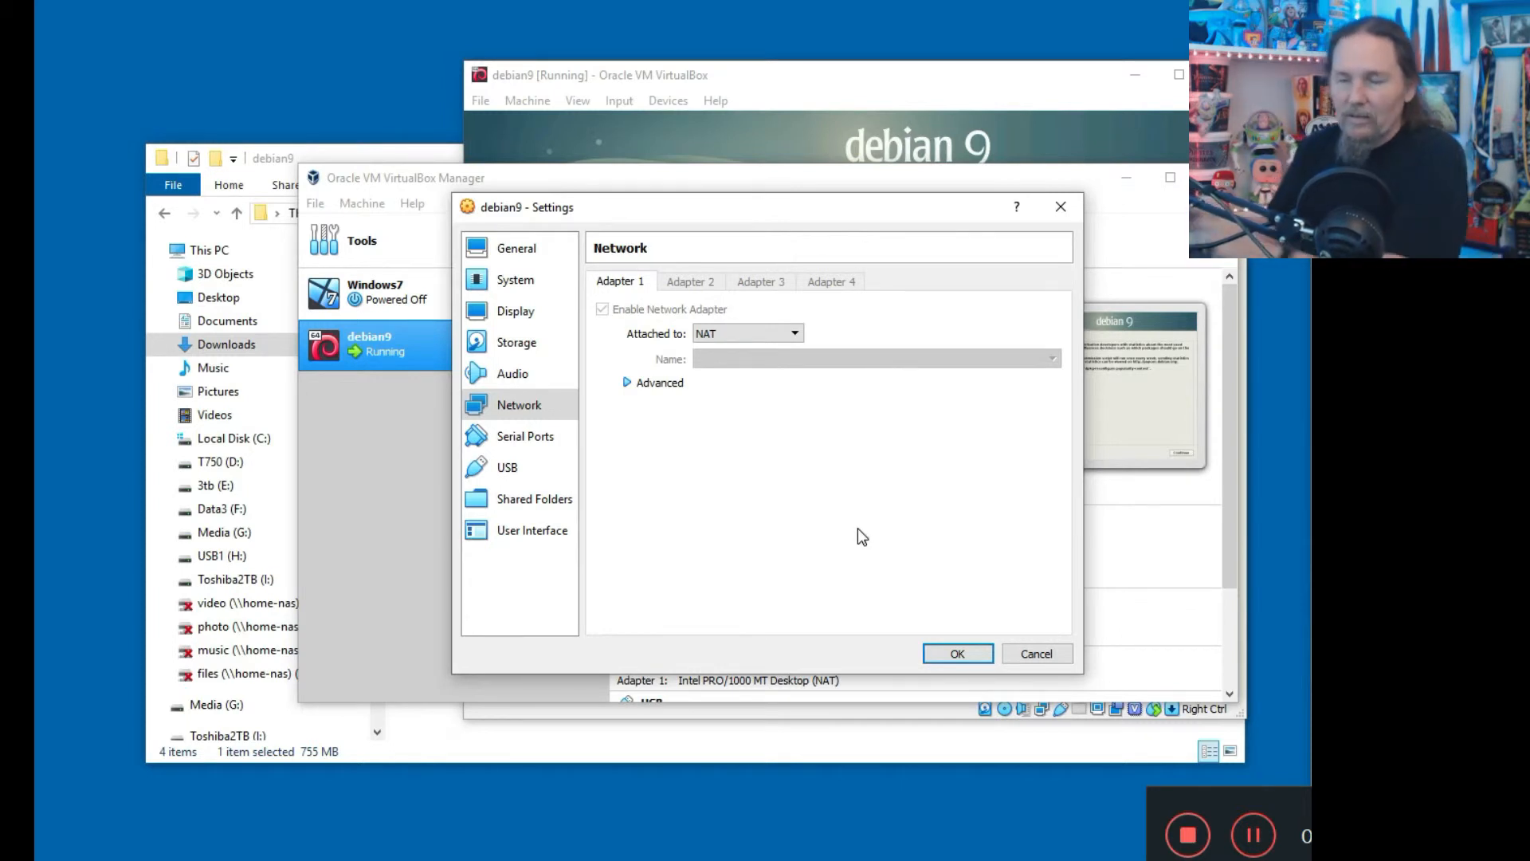
Bridge Adapter 1 to the NETGEAR A6100 WiFi Adapter and save the settings.
left_click(742, 335)
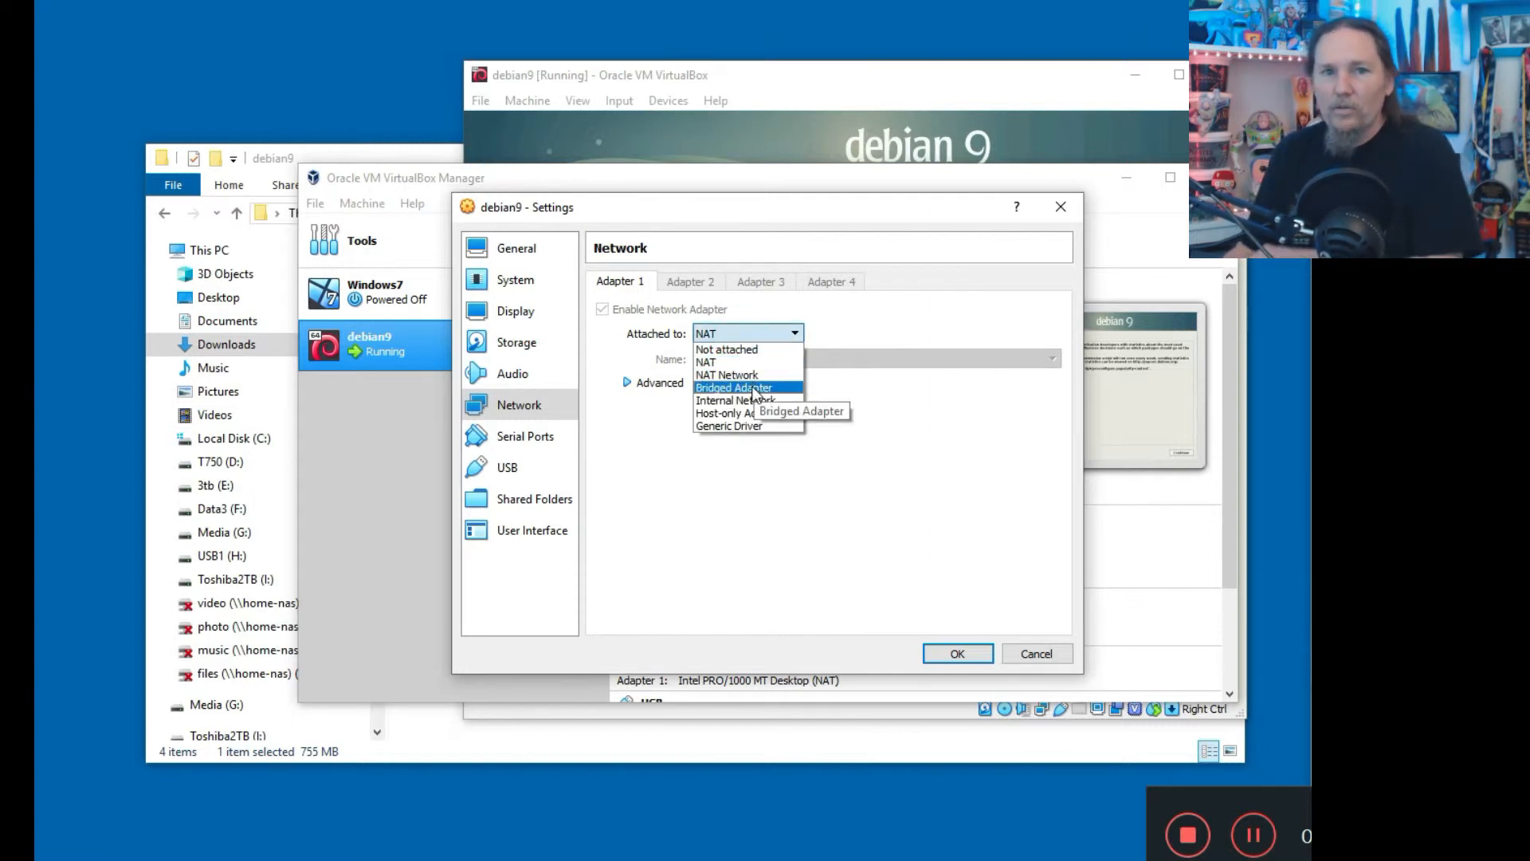
left_click(754, 389)
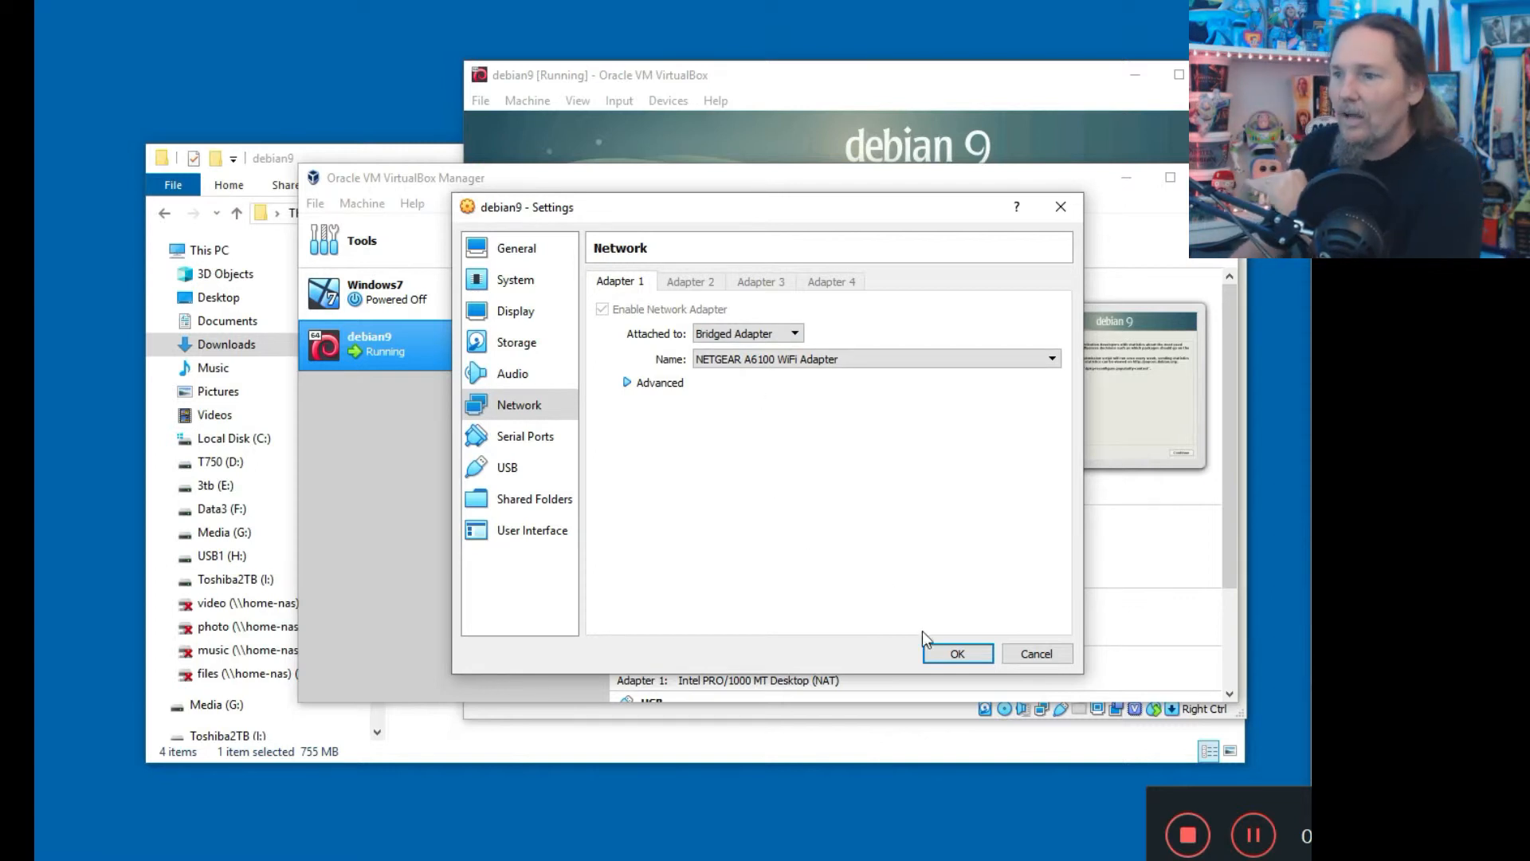
left_click(959, 654)
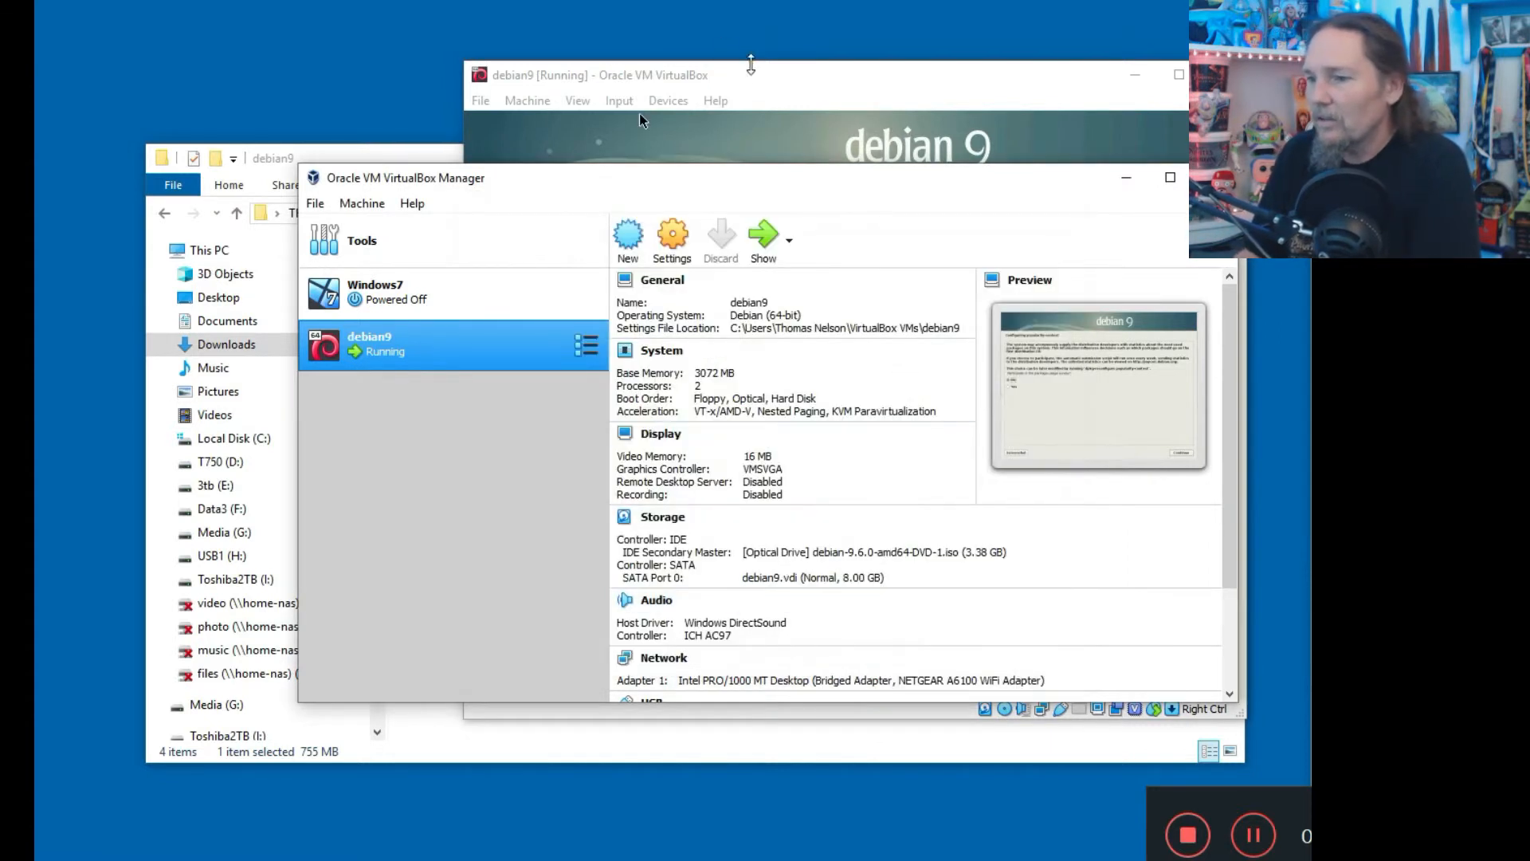
Decline the package popularity survey, add MATE desktop to software selection, and continue installing.
left_click(639, 113)
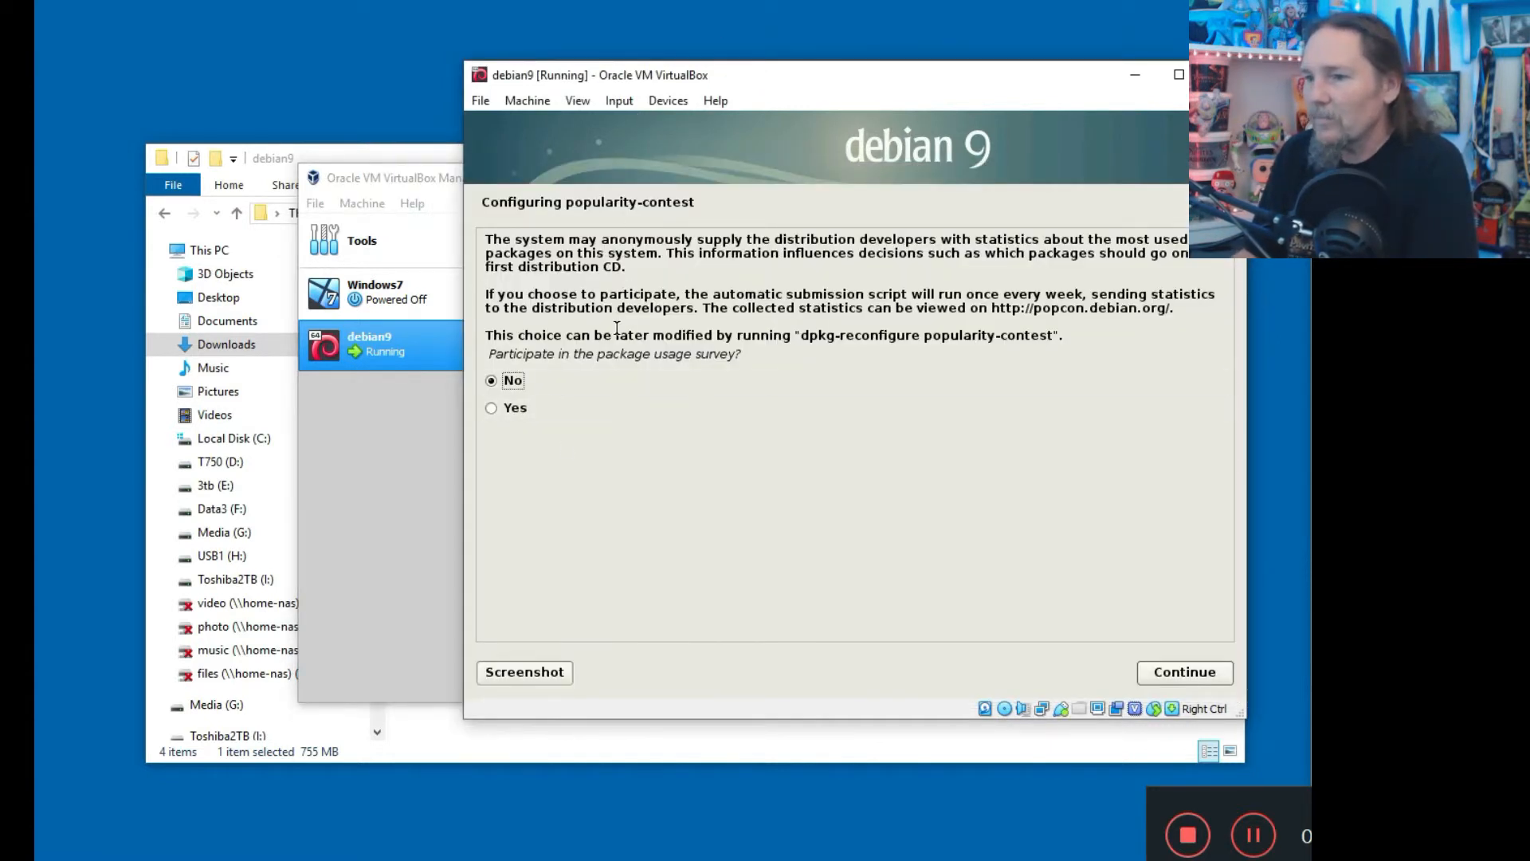
left_click(1162, 672)
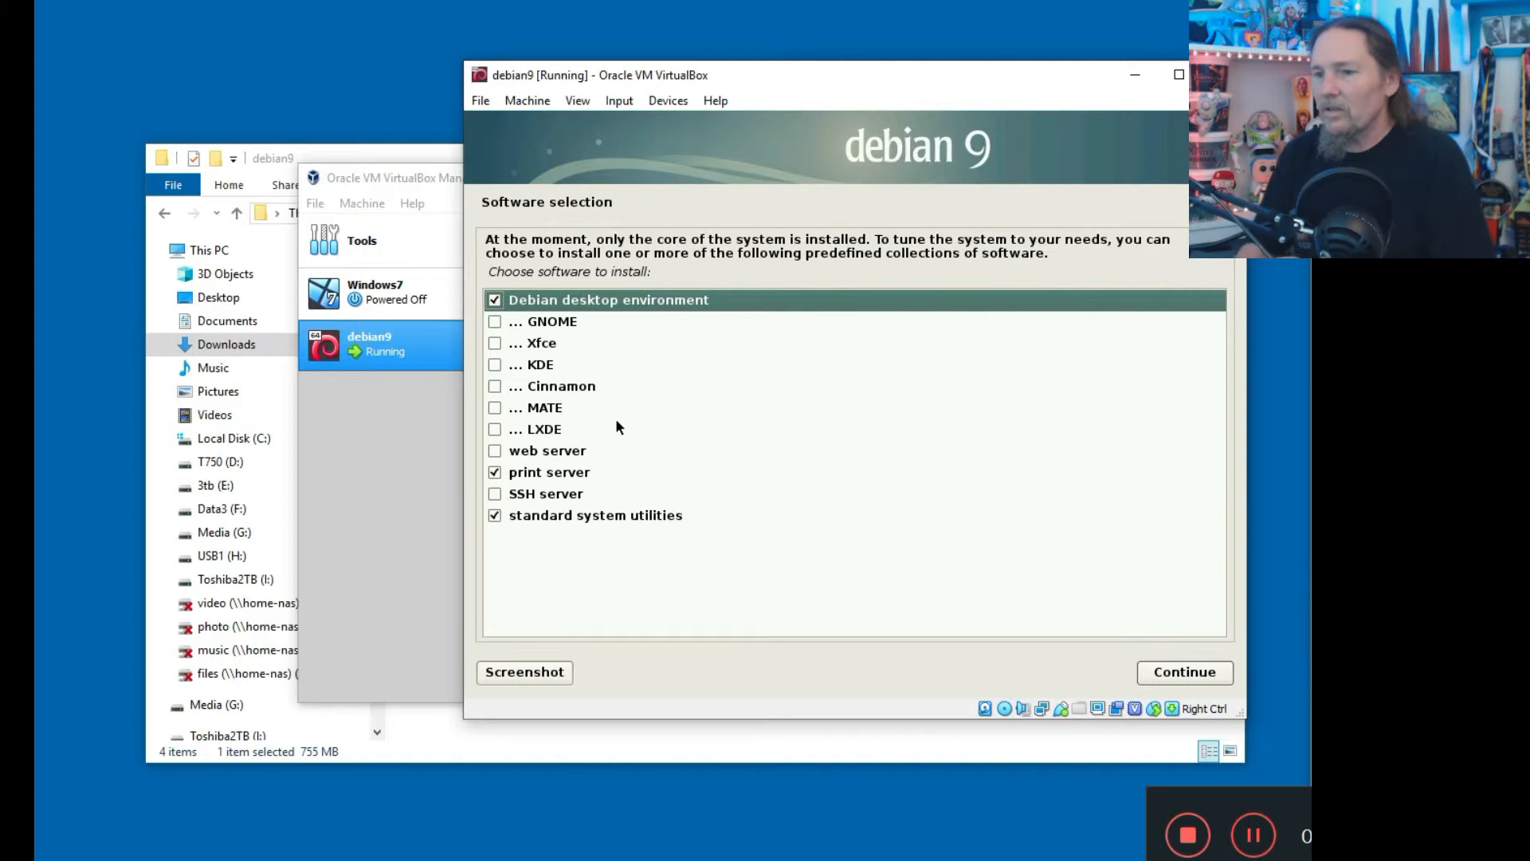
left_click(494, 407)
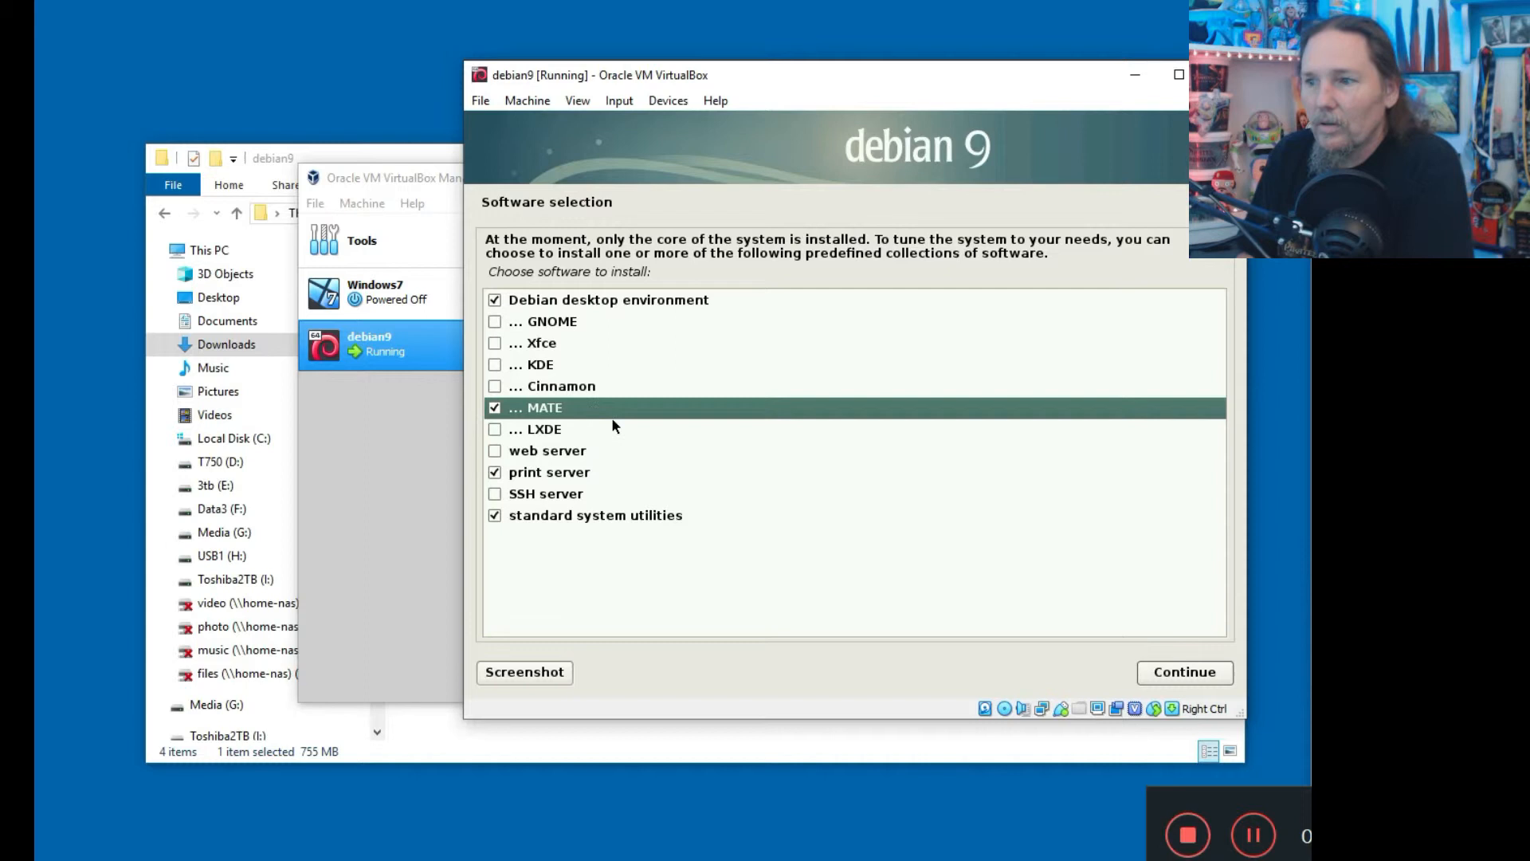
left_click(1188, 672)
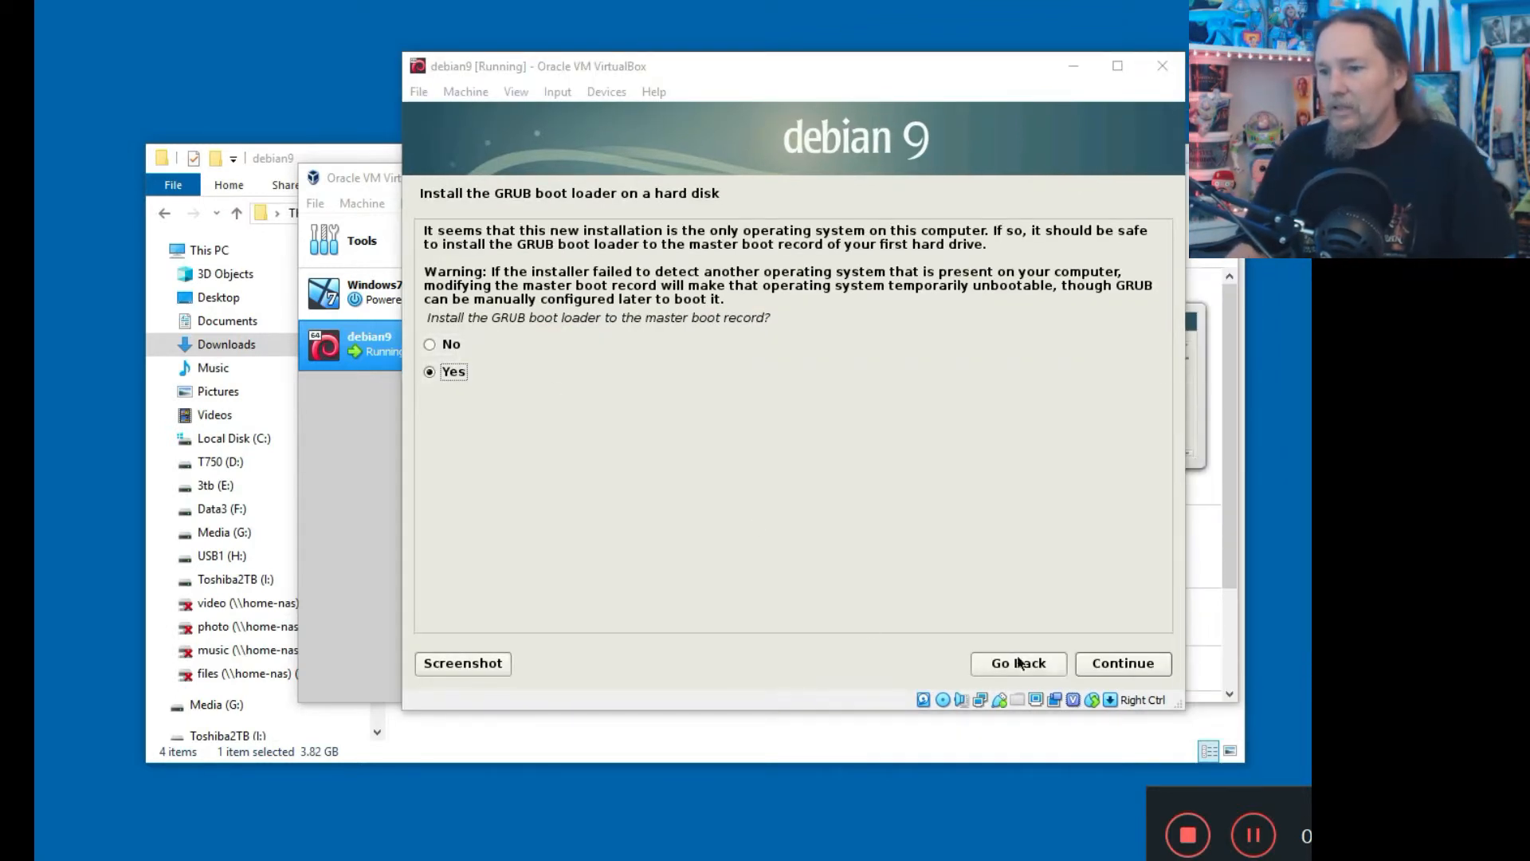
Install GRUB to the master boot record on /dev/sda and finish the Debian installation.
left_click(1116, 665)
key("Down")
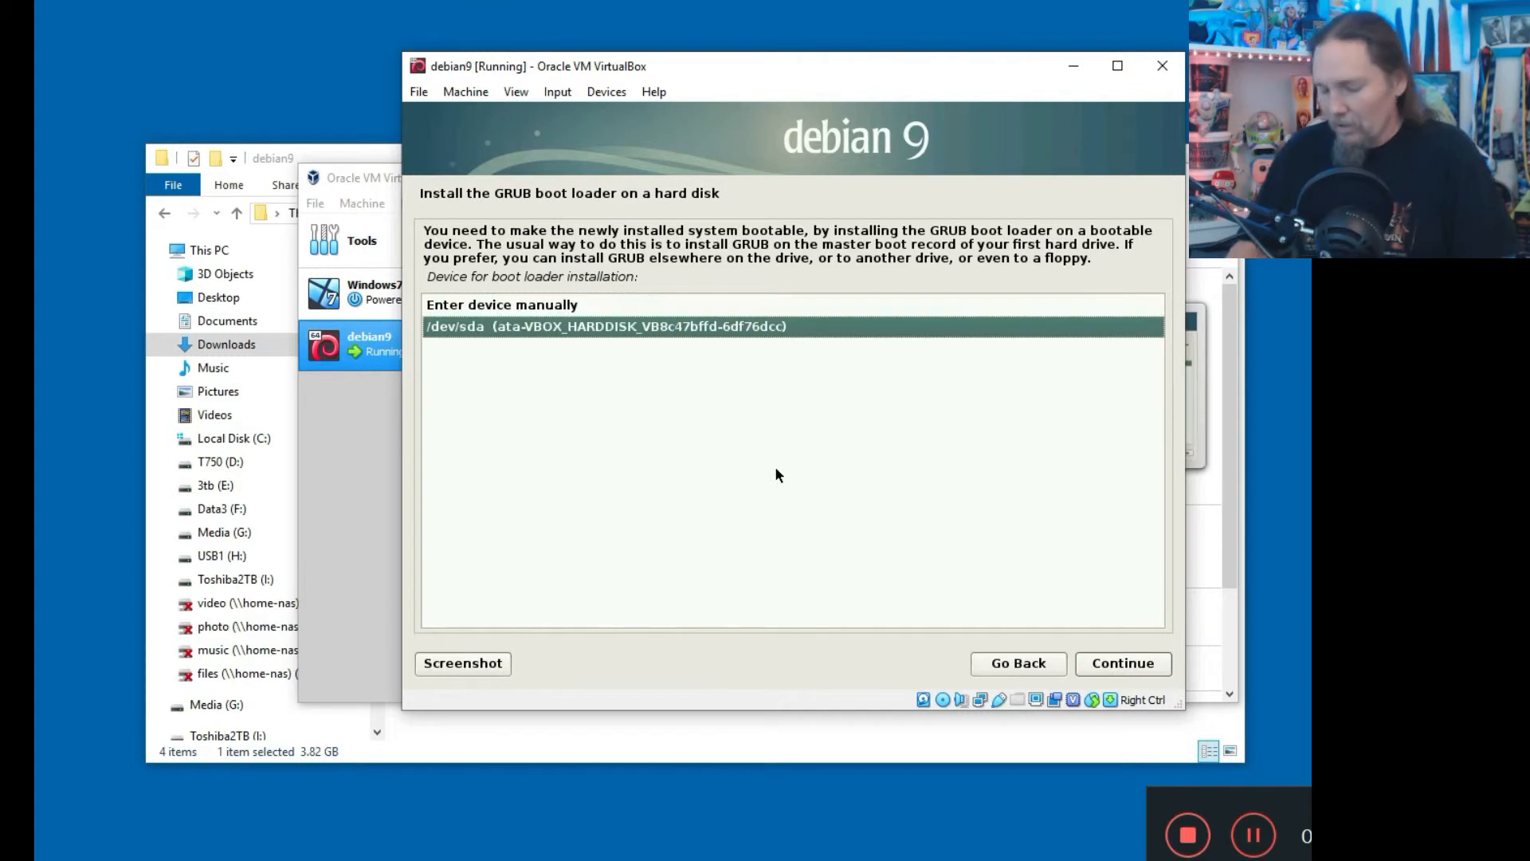
left_click(1094, 664)
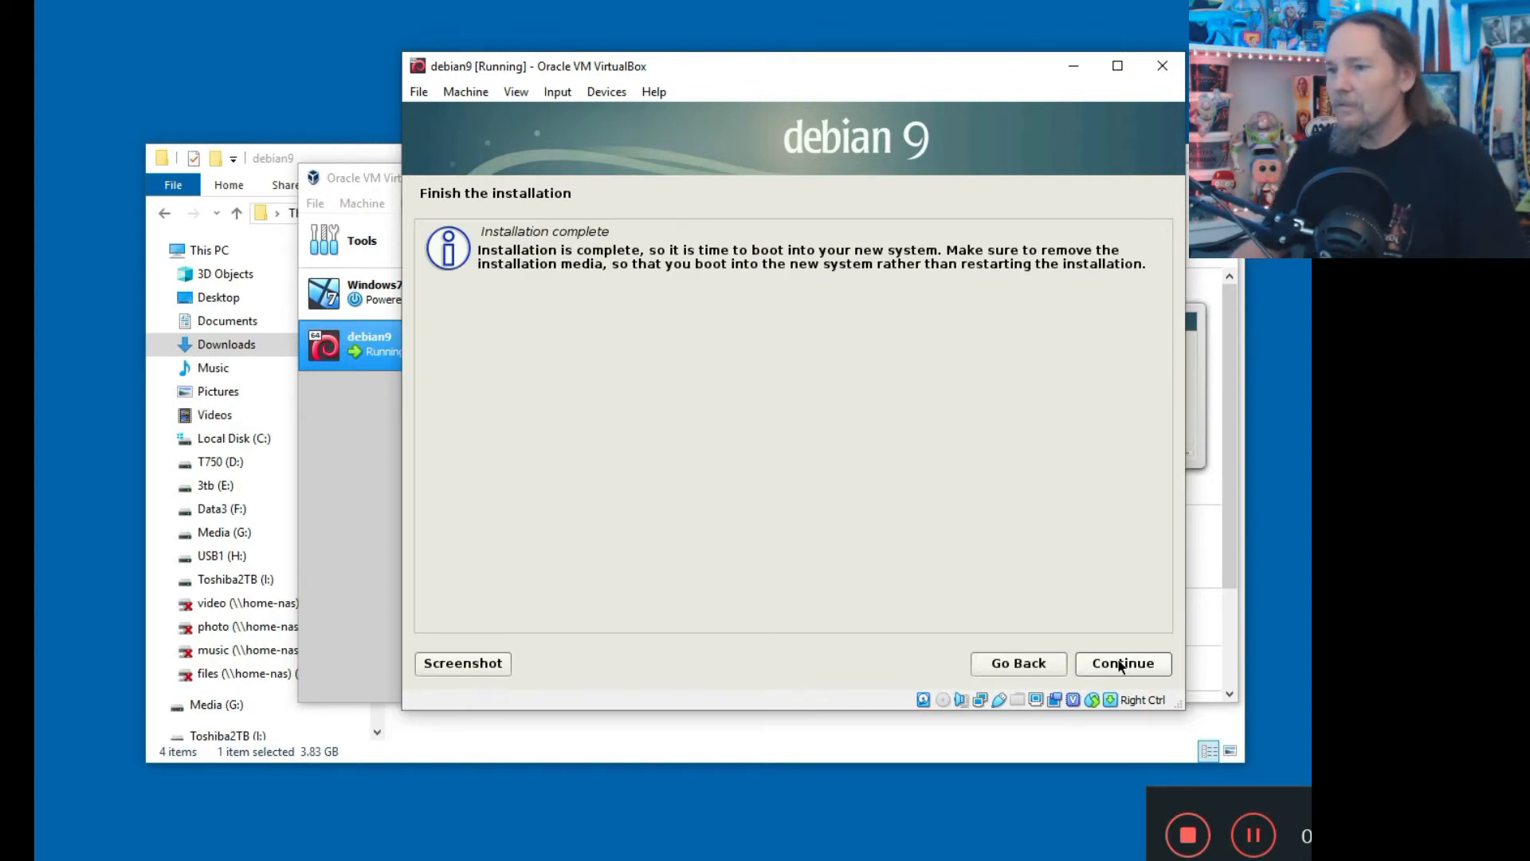
left_click(1120, 664)
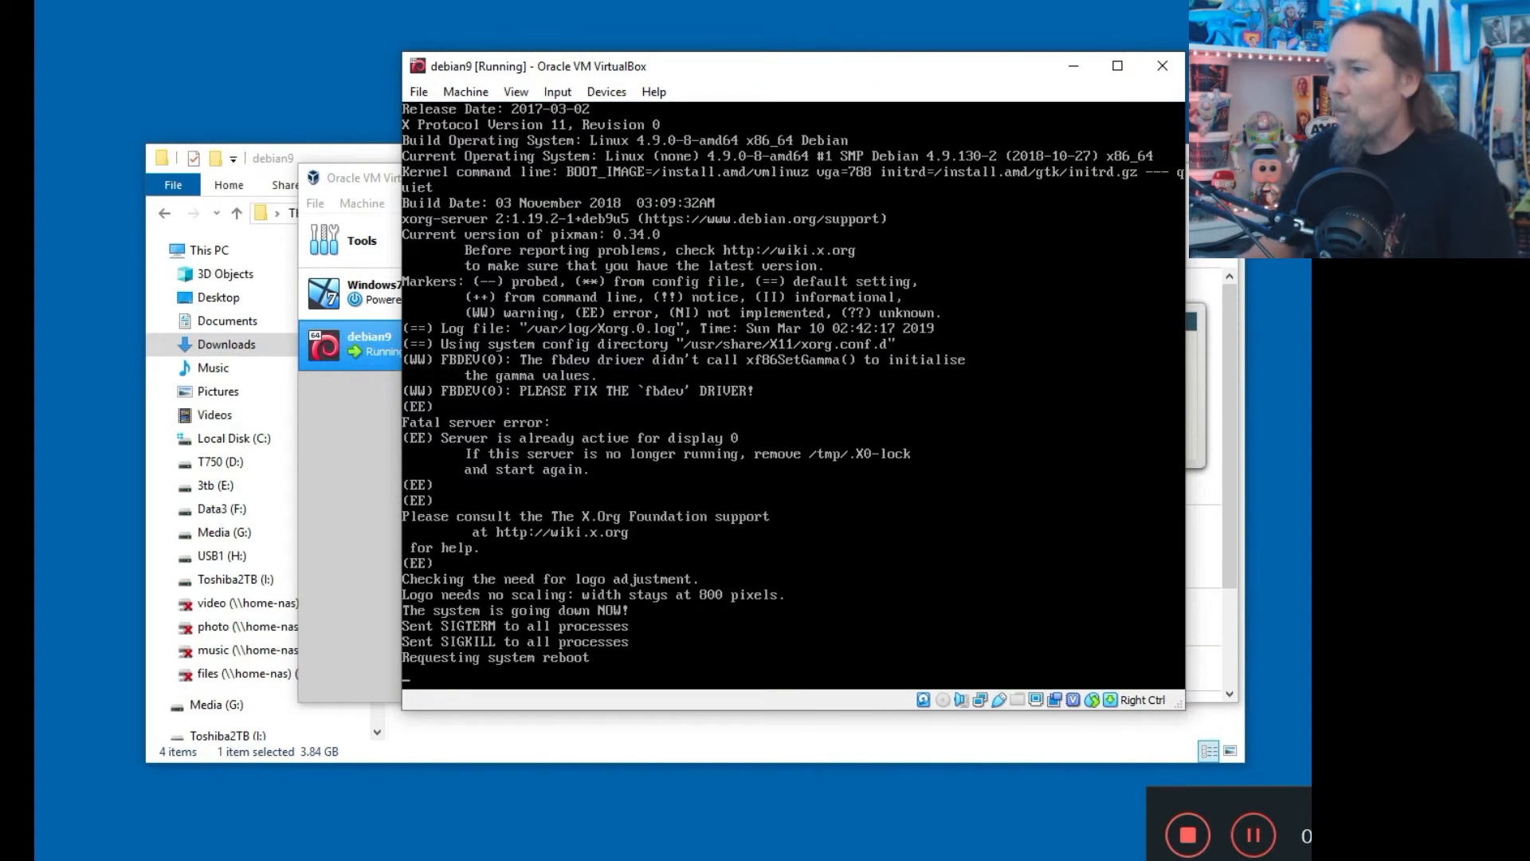
Minimise File Explorer and the VirtualBox Manager, then move the debian9 VM window up-left.
left_click(325, 155)
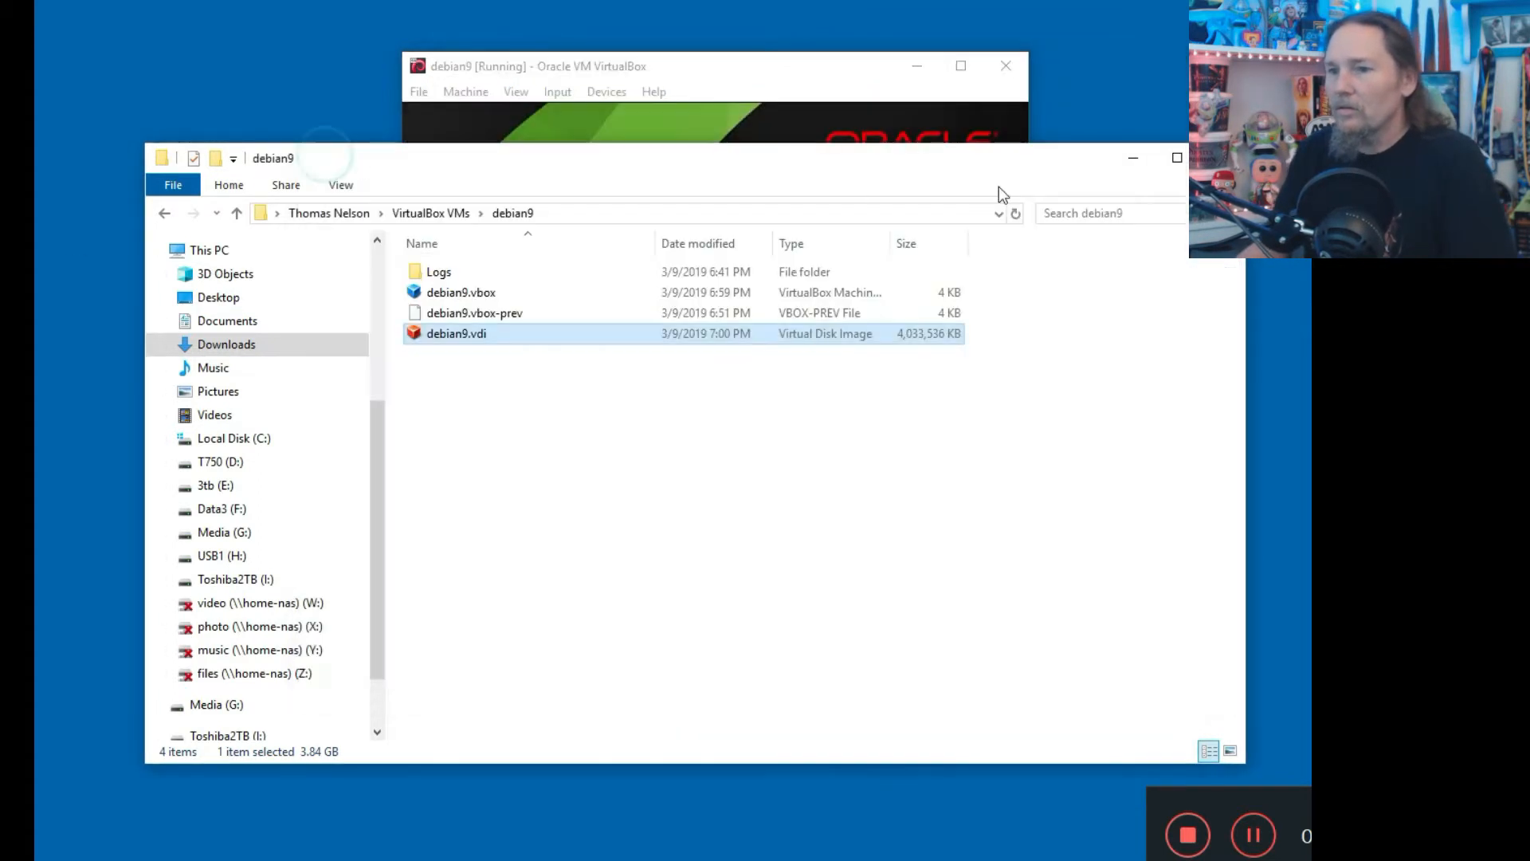
left_click(1130, 158)
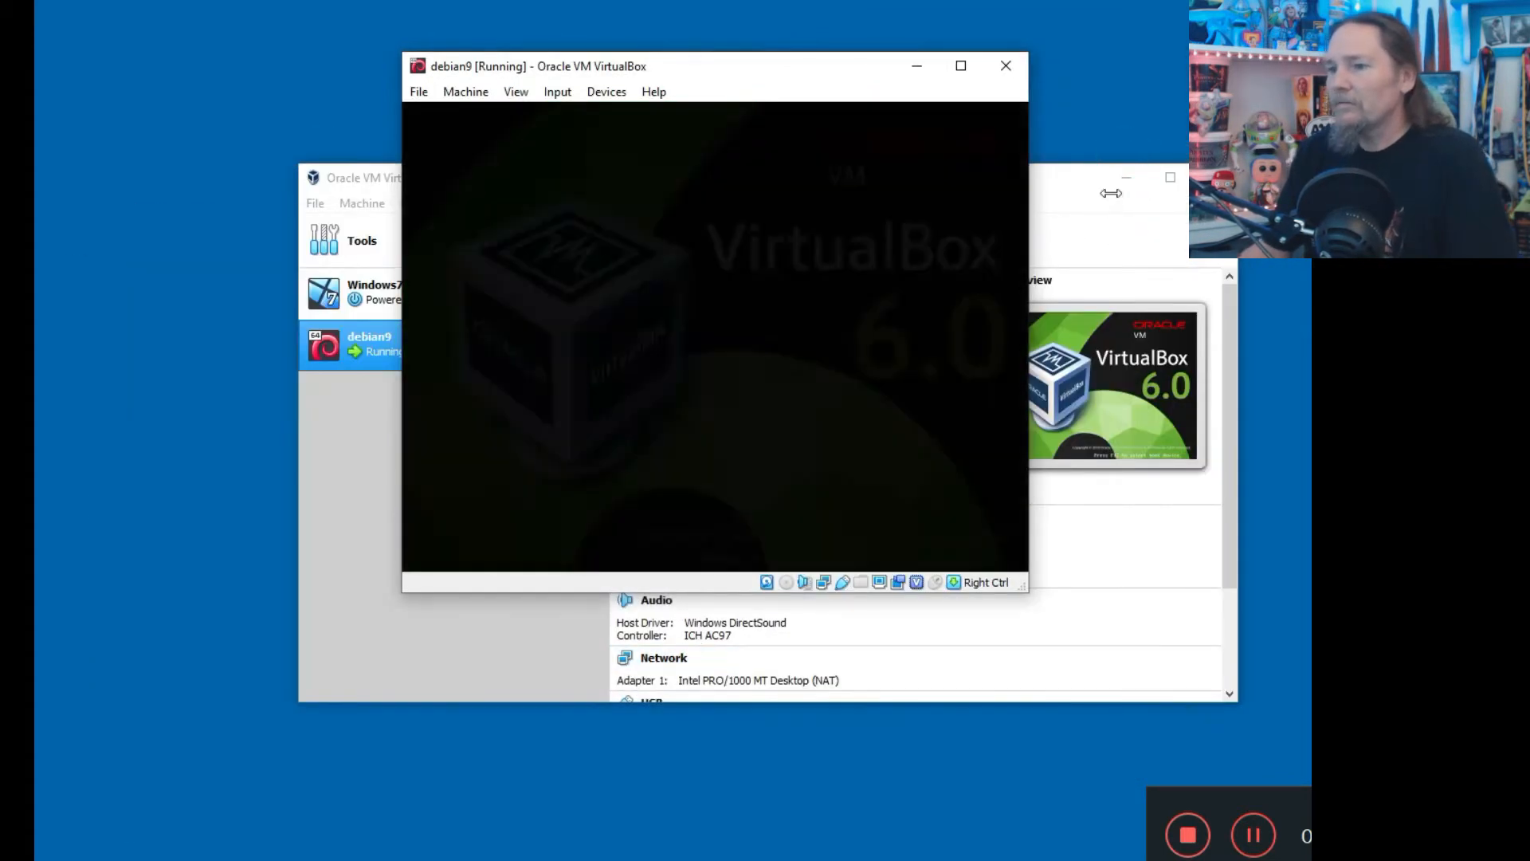
left_click(1127, 176)
left_click_drag(681, 68, 575, 70)
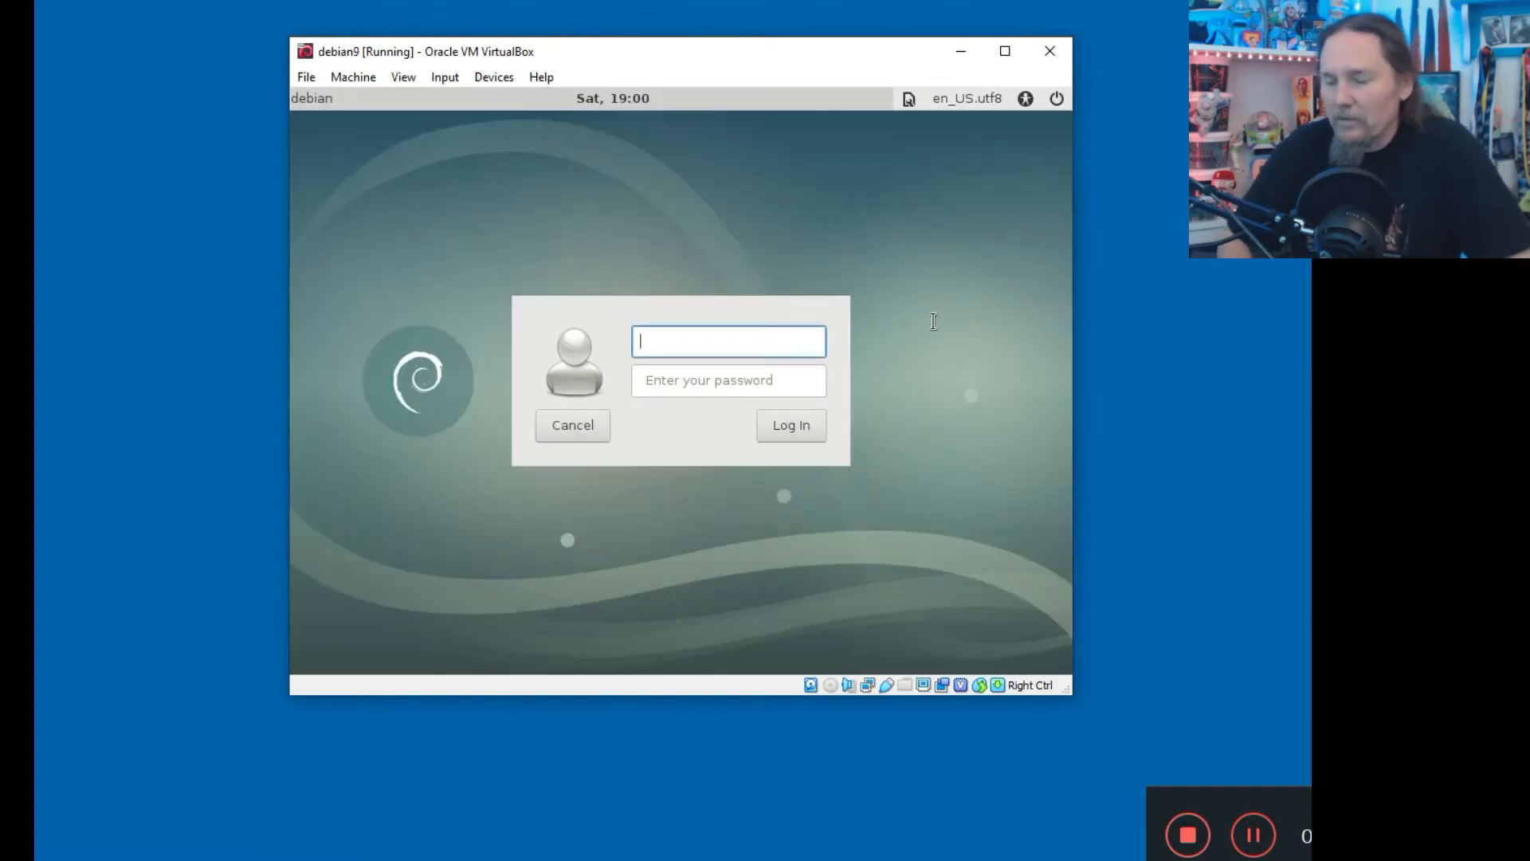
Log in to the new Debian system with the user's account name and password.
type("thoms")
type("s")
key("Return")
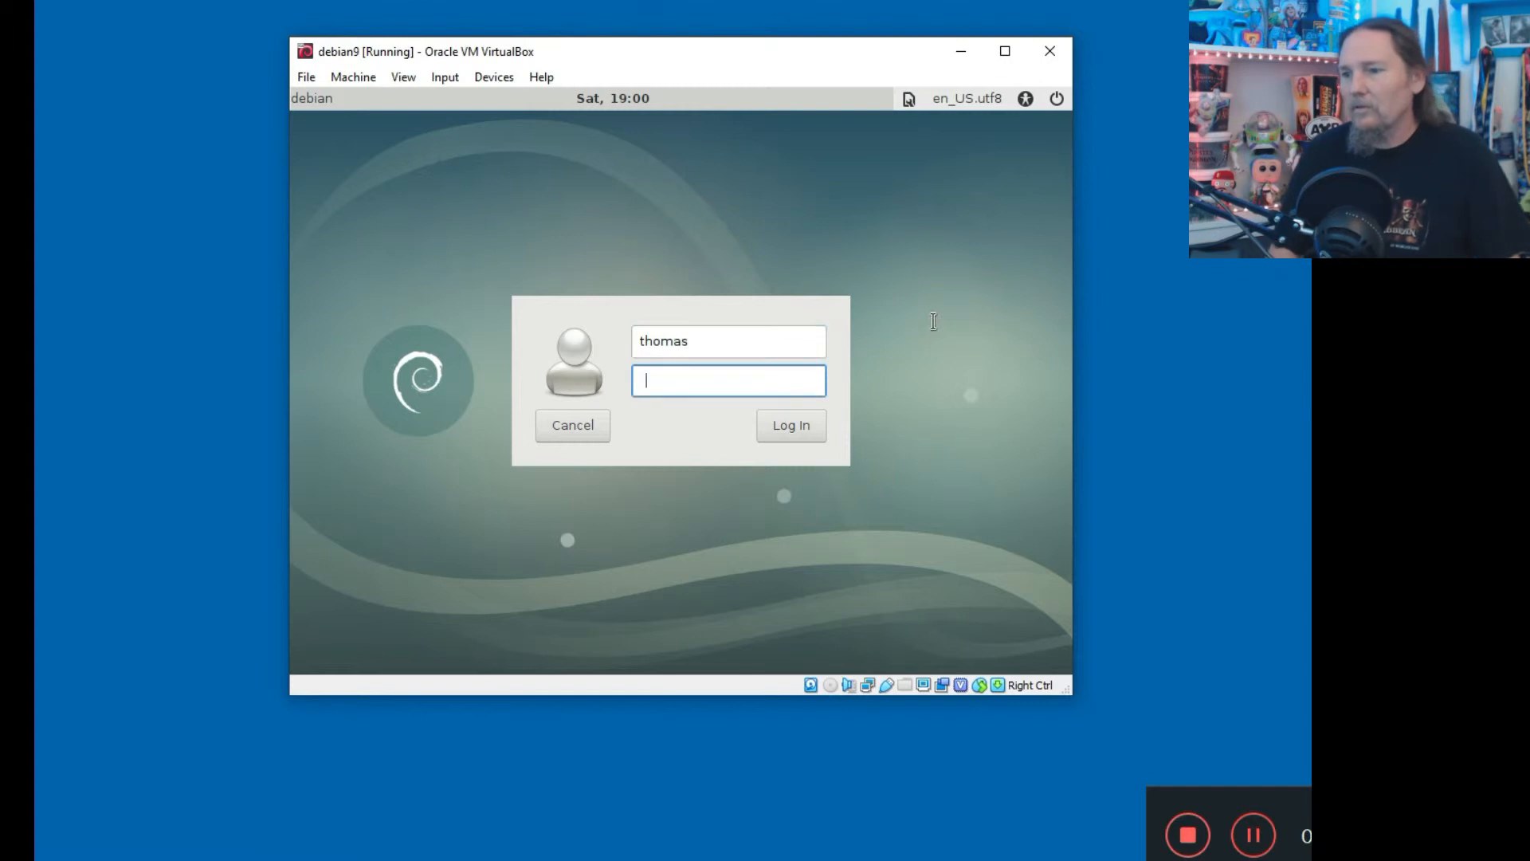
key("Return")
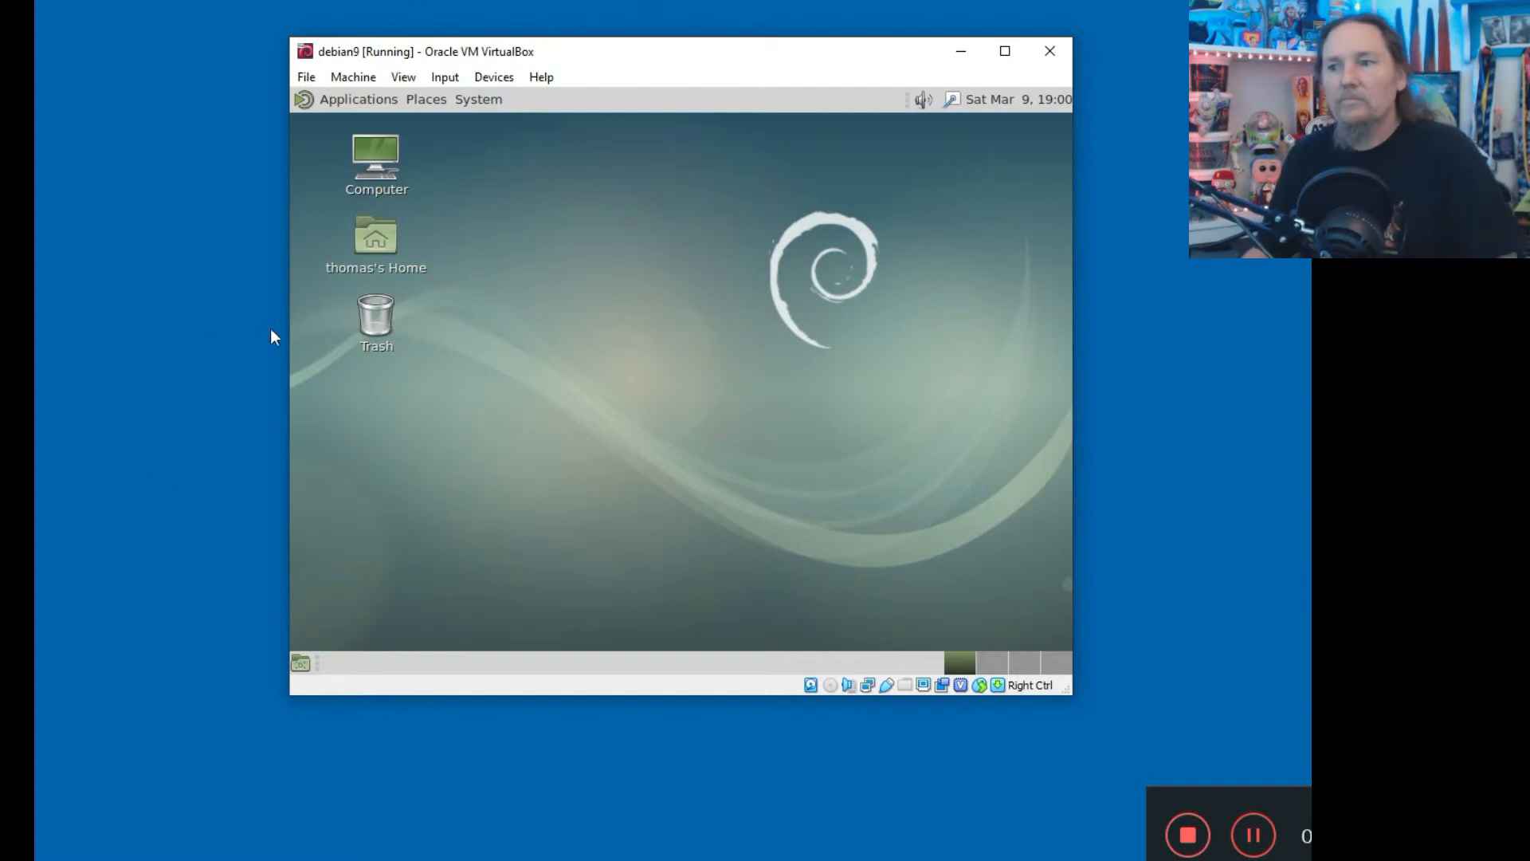
left_click(333, 102)
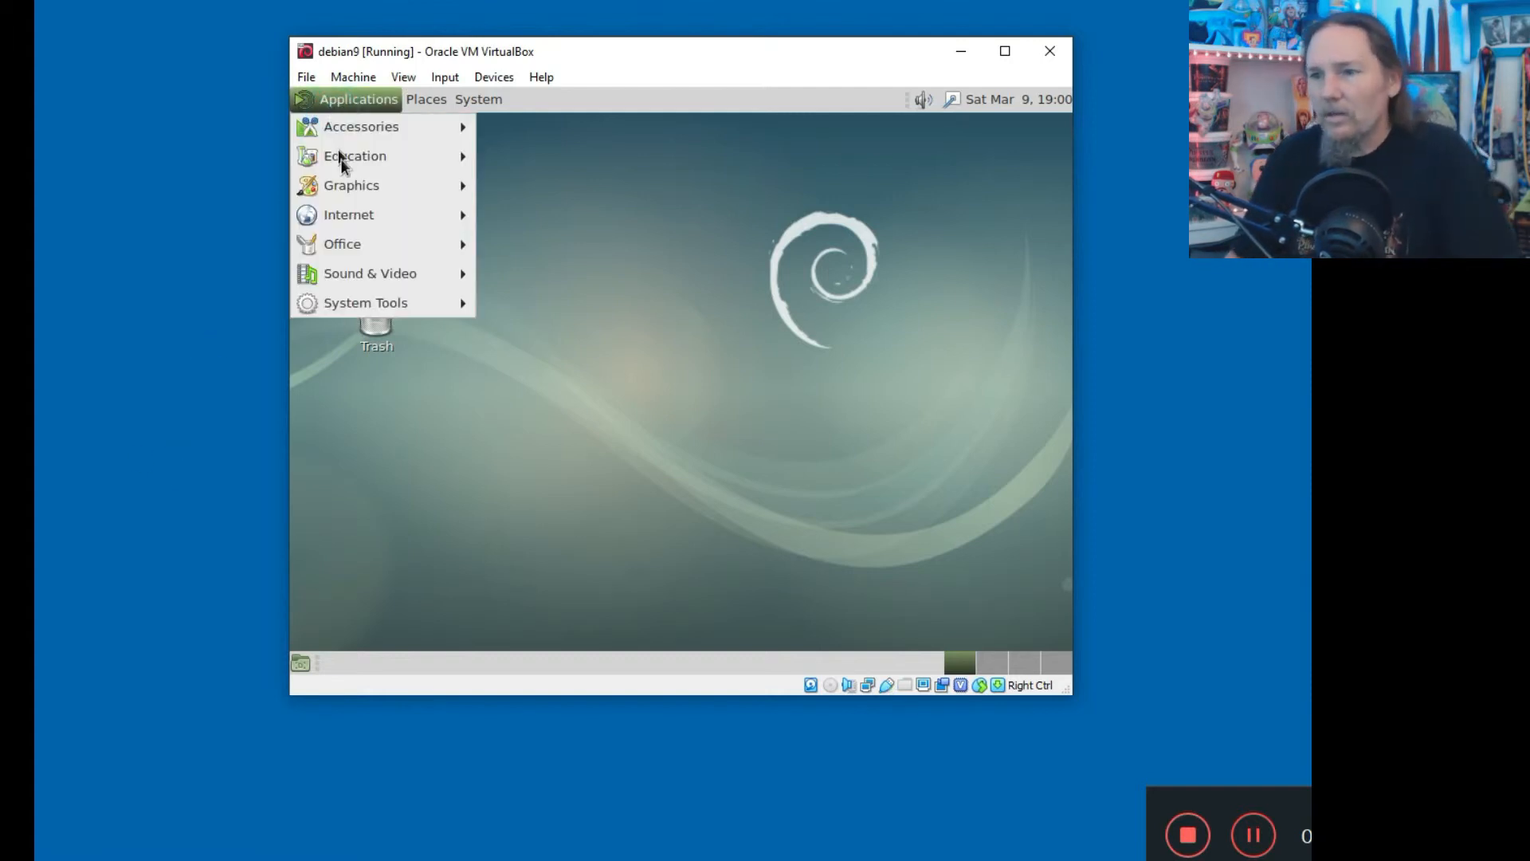
mouse_move(351, 225)
left_click(576, 212)
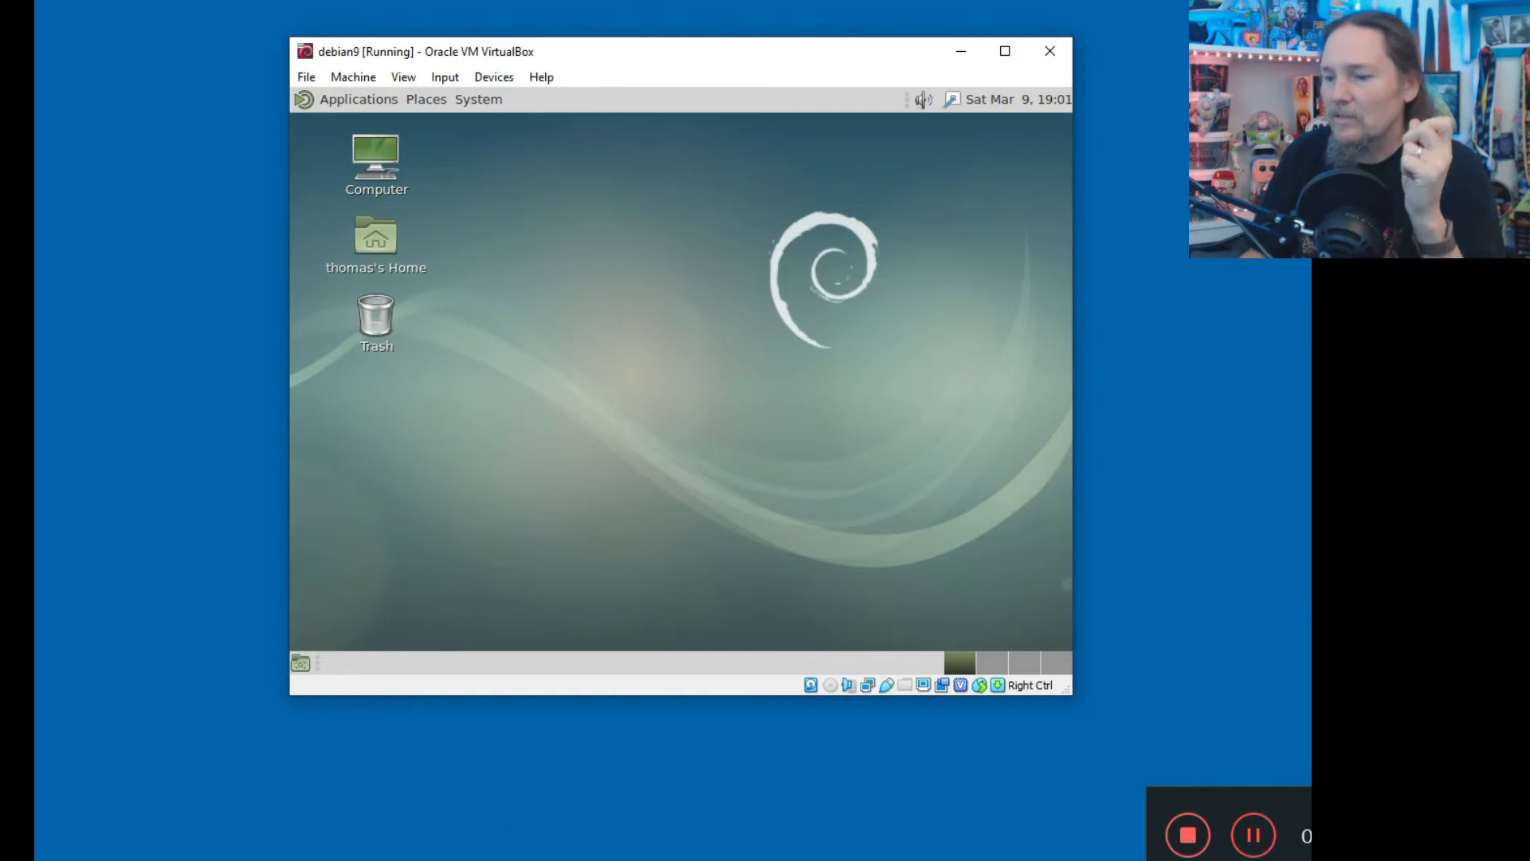
Bring the VirtualBox Manager window back in front of the running debian9 VM.
left_click(570, 859)
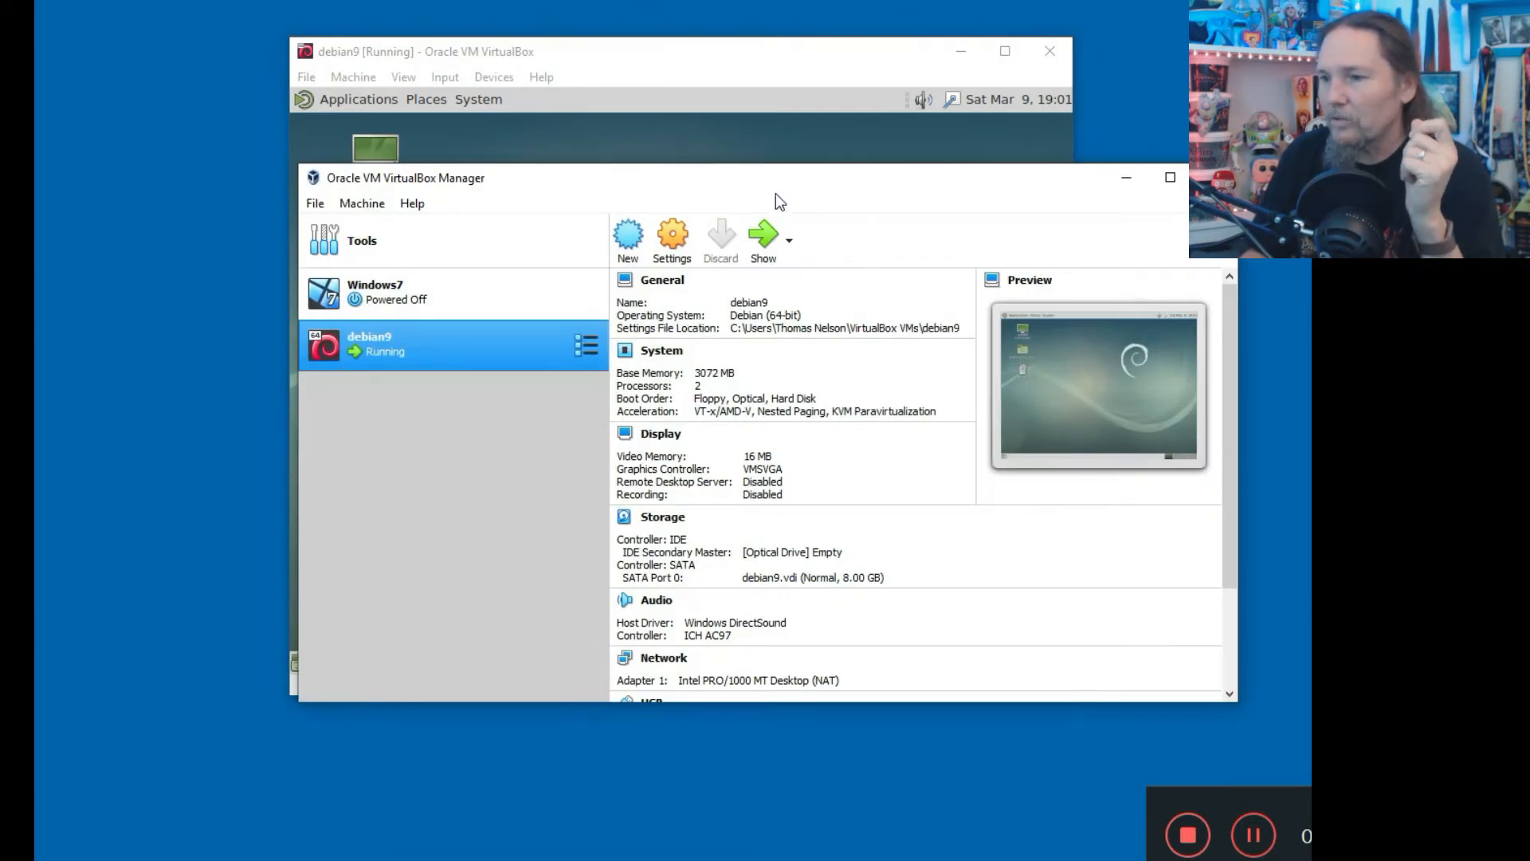
Take a live snapshot of debian9 named Snapshot 1 from its Snapshots view.
left_click_drag(774, 180, 681, 186)
left_click(499, 356)
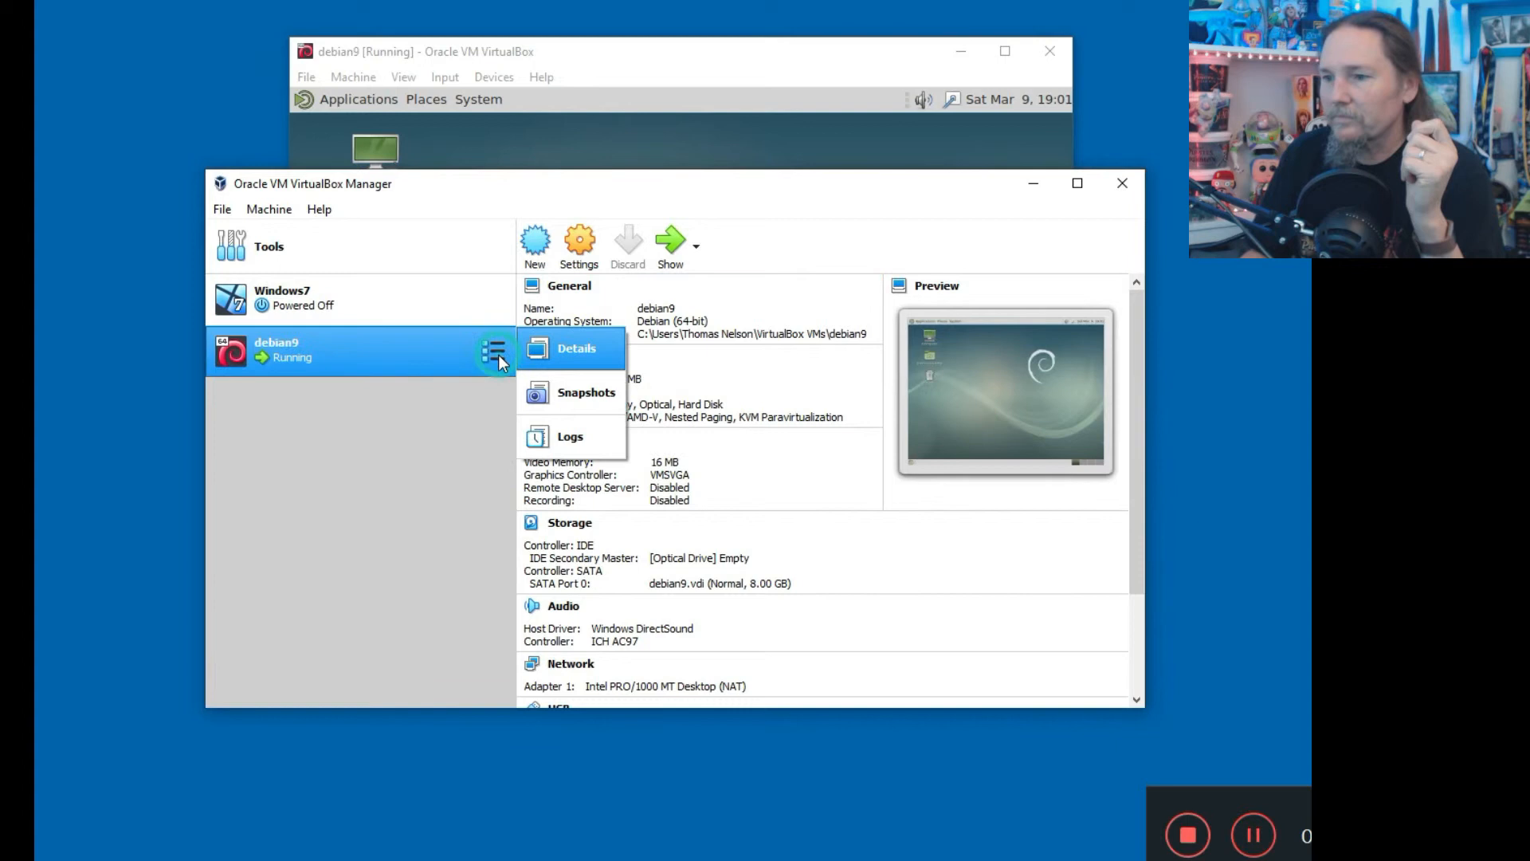
left_click(551, 386)
left_click(533, 245)
left_click(569, 336)
left_click(702, 586)
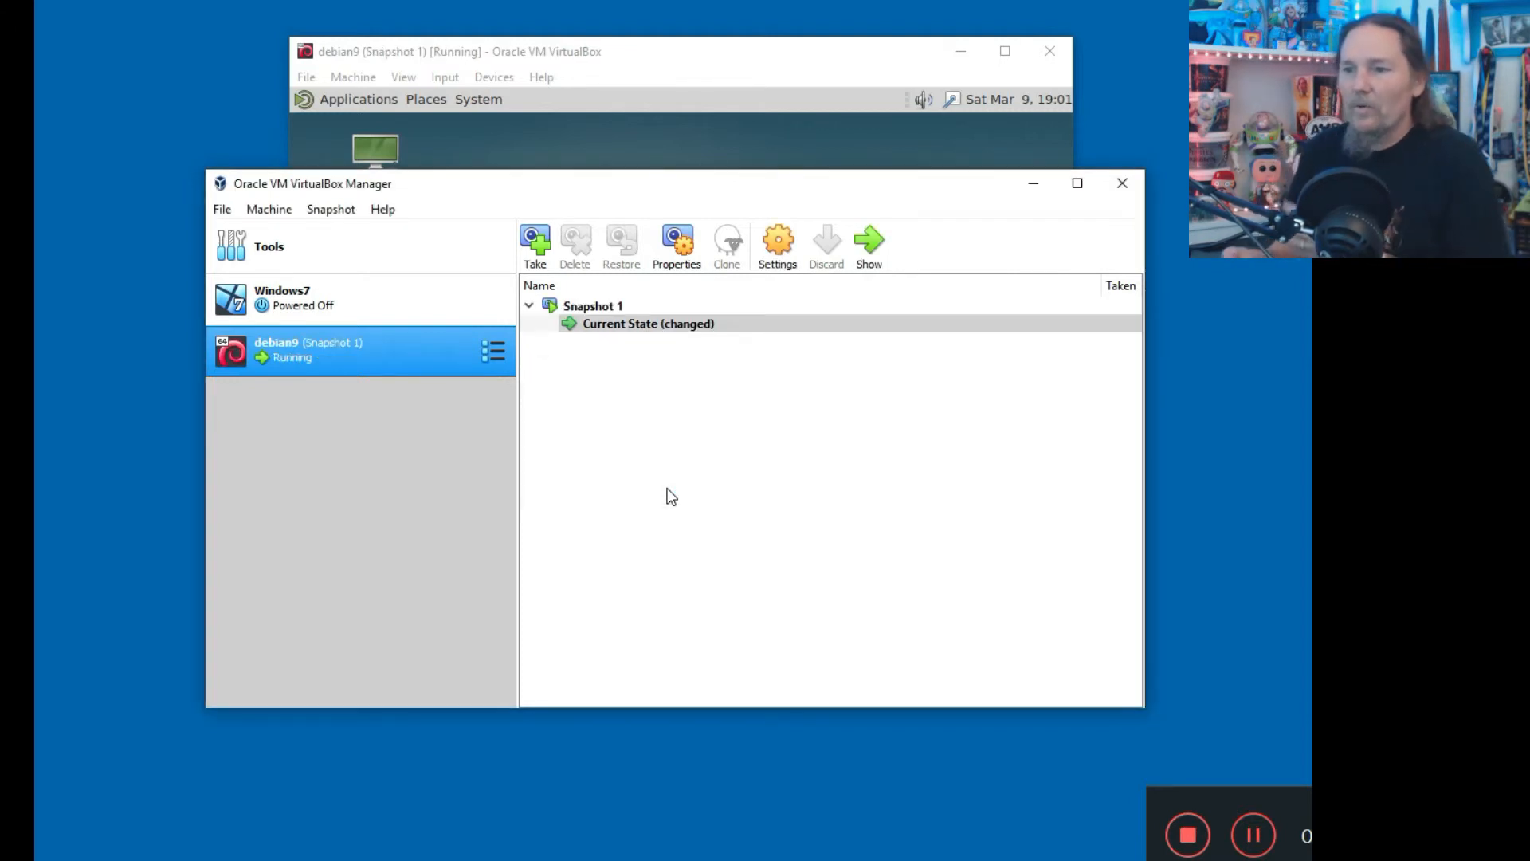
left_click_drag(528, 59, 532, 81)
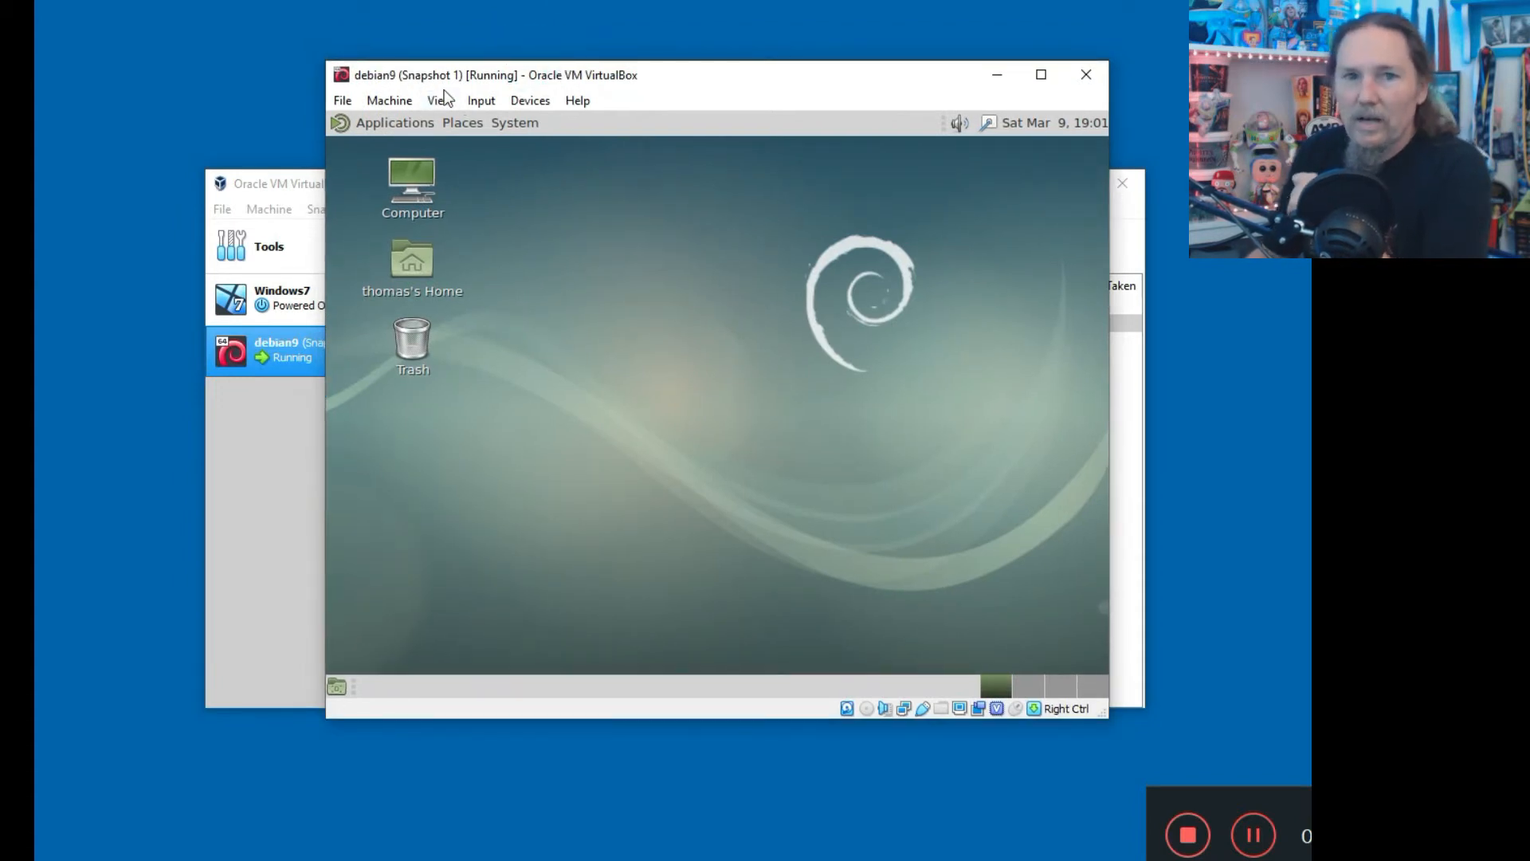
Let the VM capture mouse and keyboard, and arrange the VM window in front of the Manager.
left_click(532, 286)
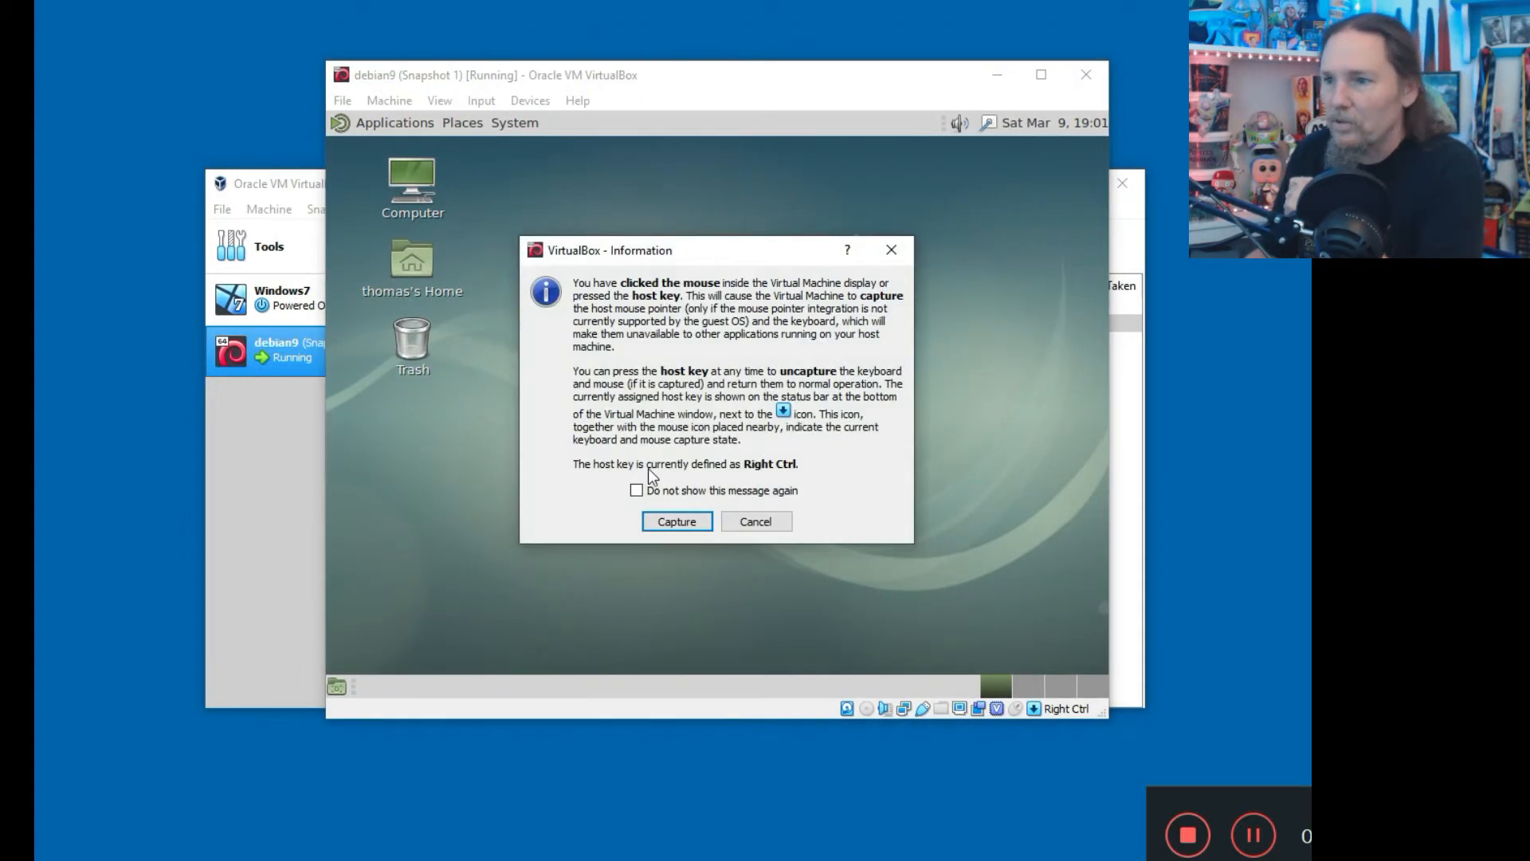
left_click(700, 526)
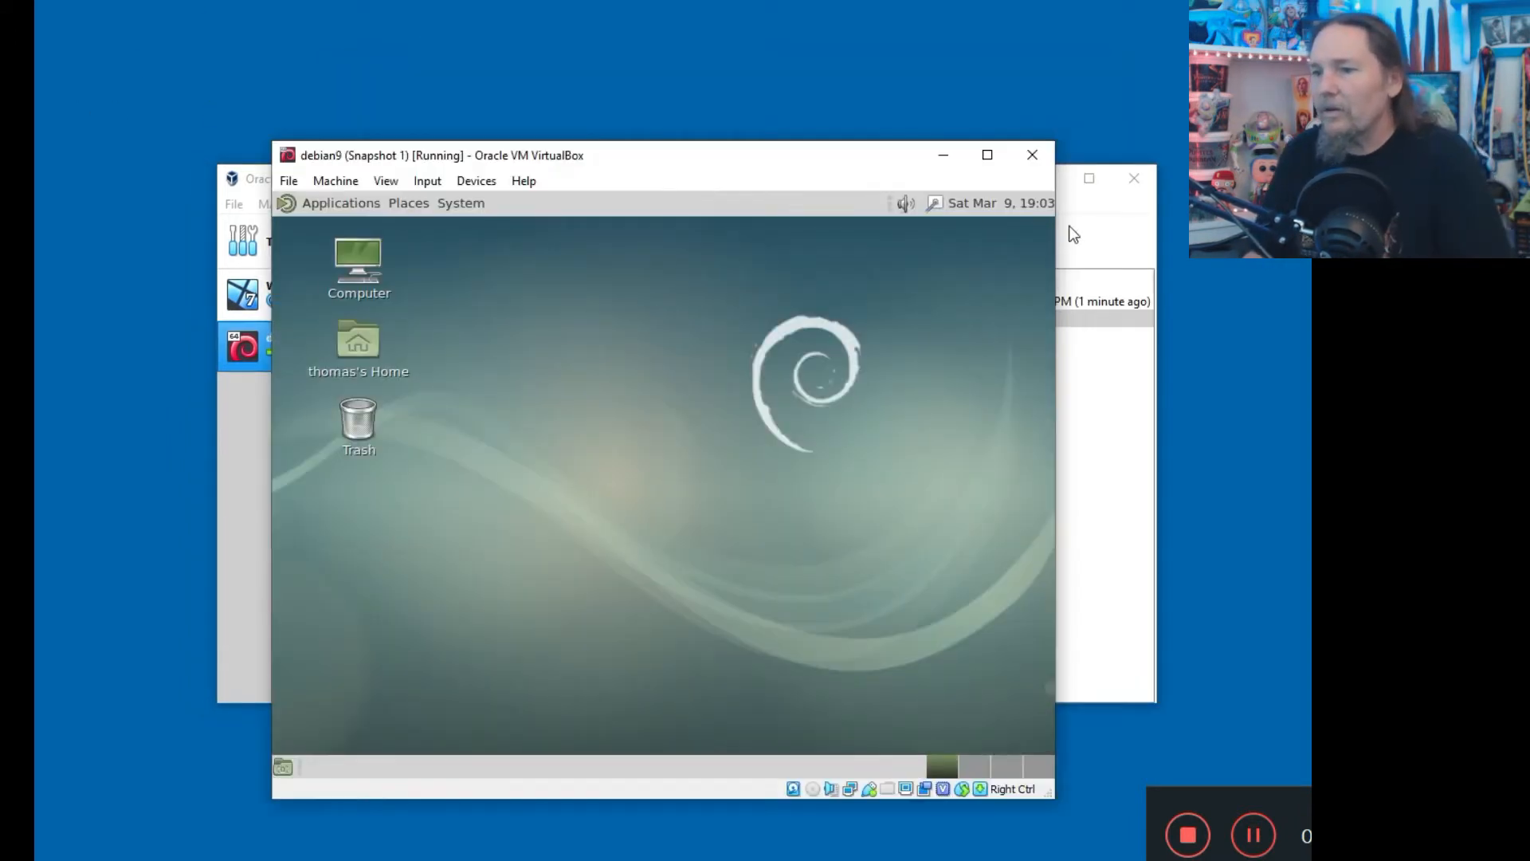
left_click(1081, 212)
left_click_drag(874, 185, 773, 107)
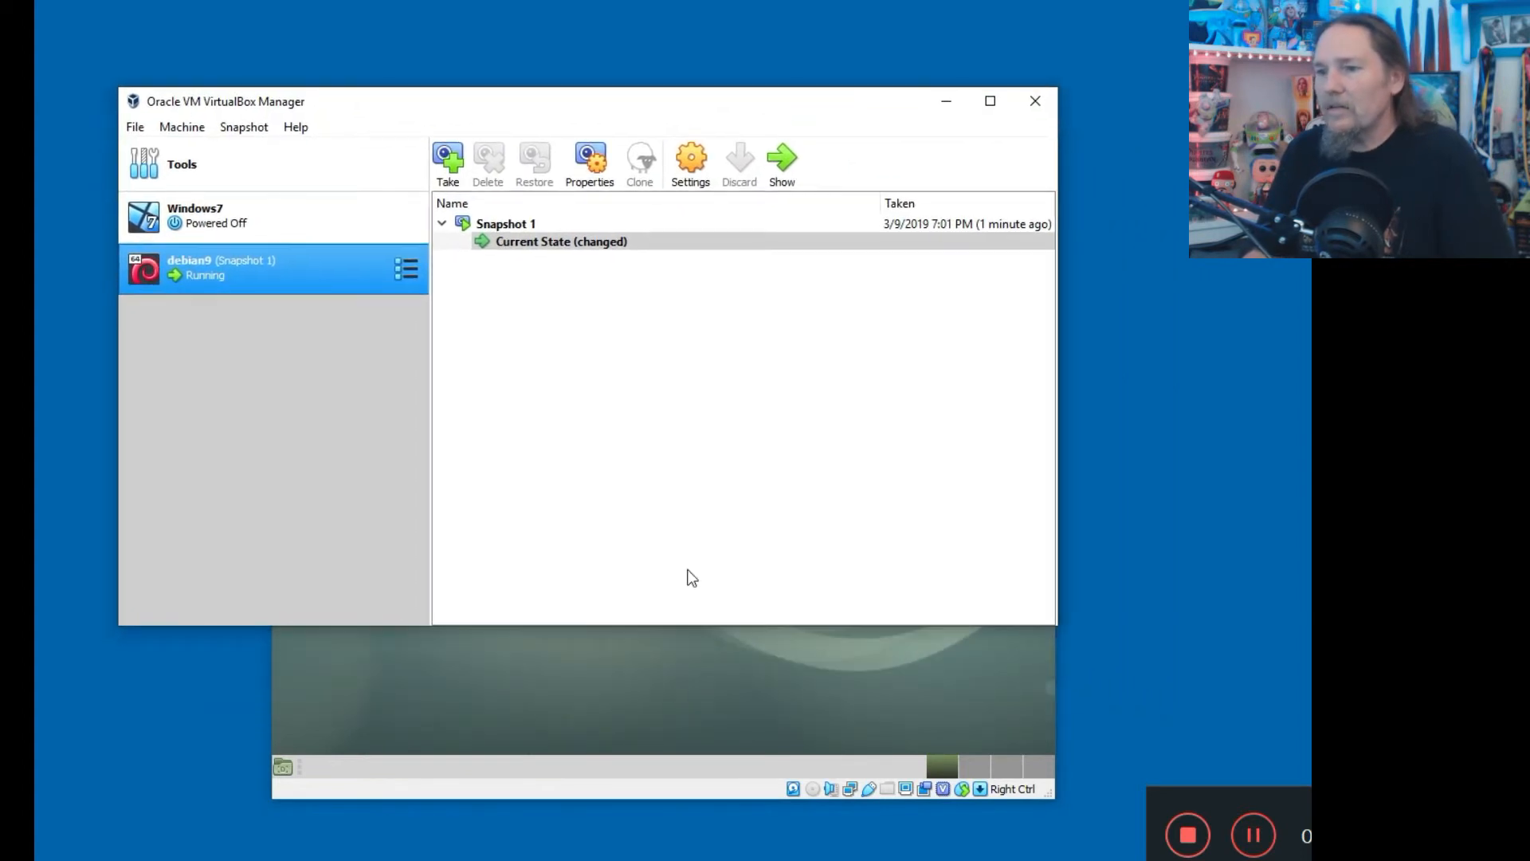
left_click(592, 772)
left_click_drag(636, 169, 761, 173)
left_click(718, 397)
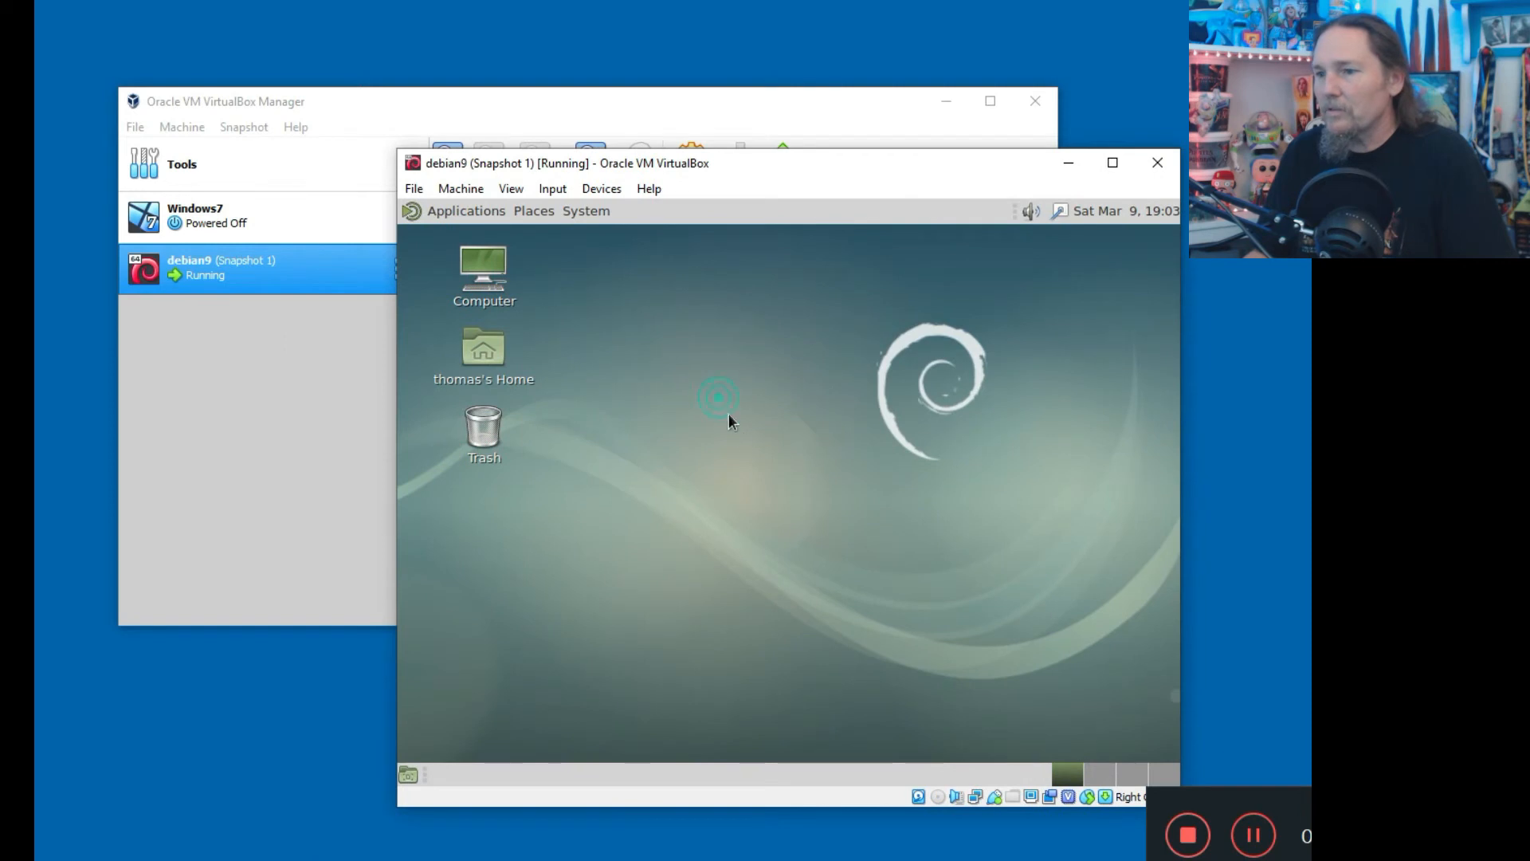
left_click(621, 420)
Create an empty file on the Debian desktop named 'Junk DOcumenalks' and open it.
right_click(655, 353)
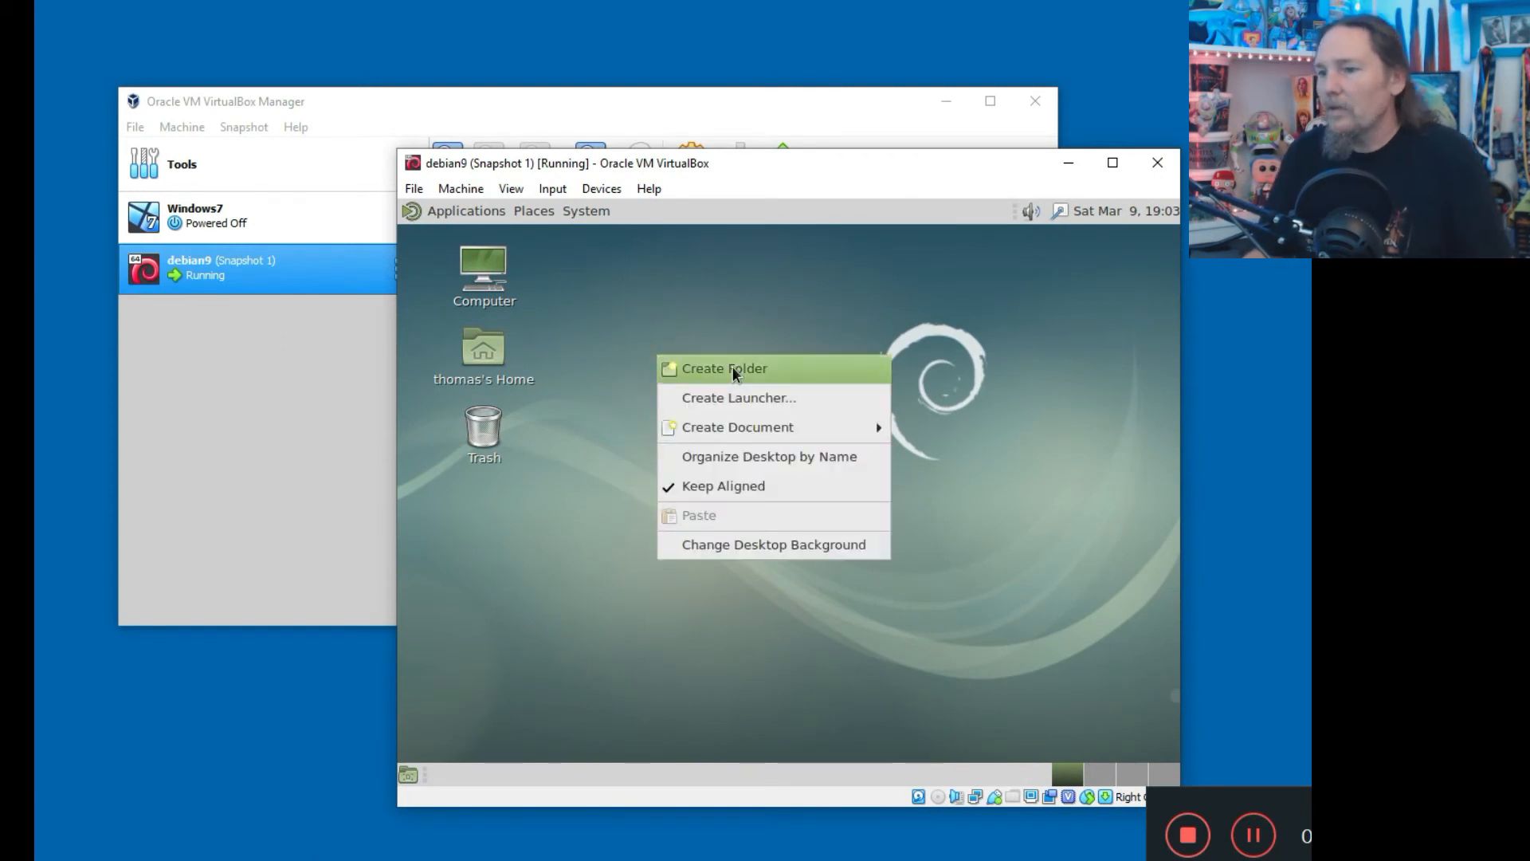
mouse_move(758, 430)
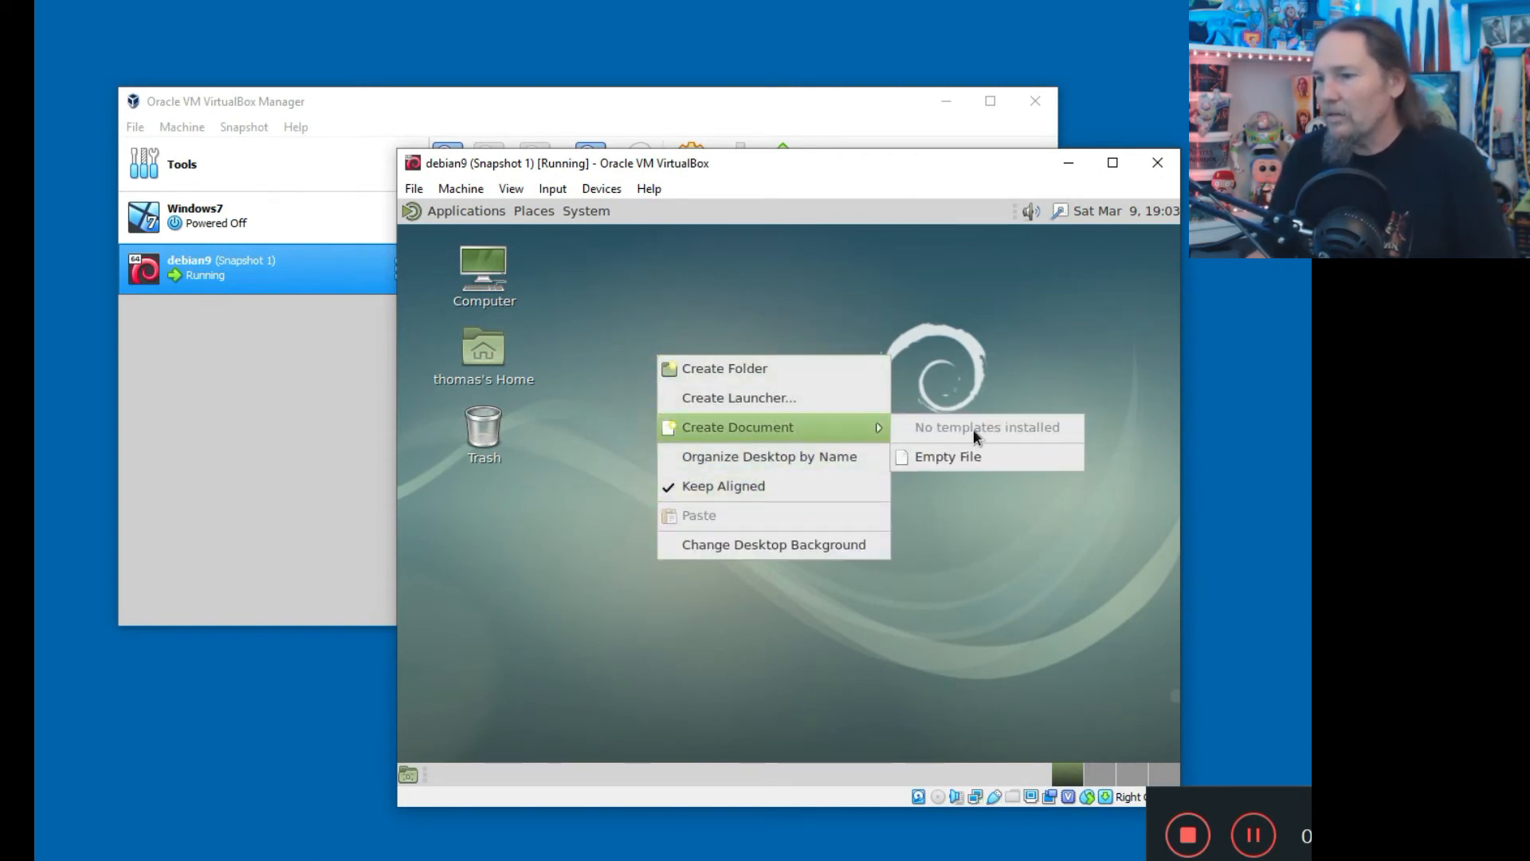
left_click(957, 458)
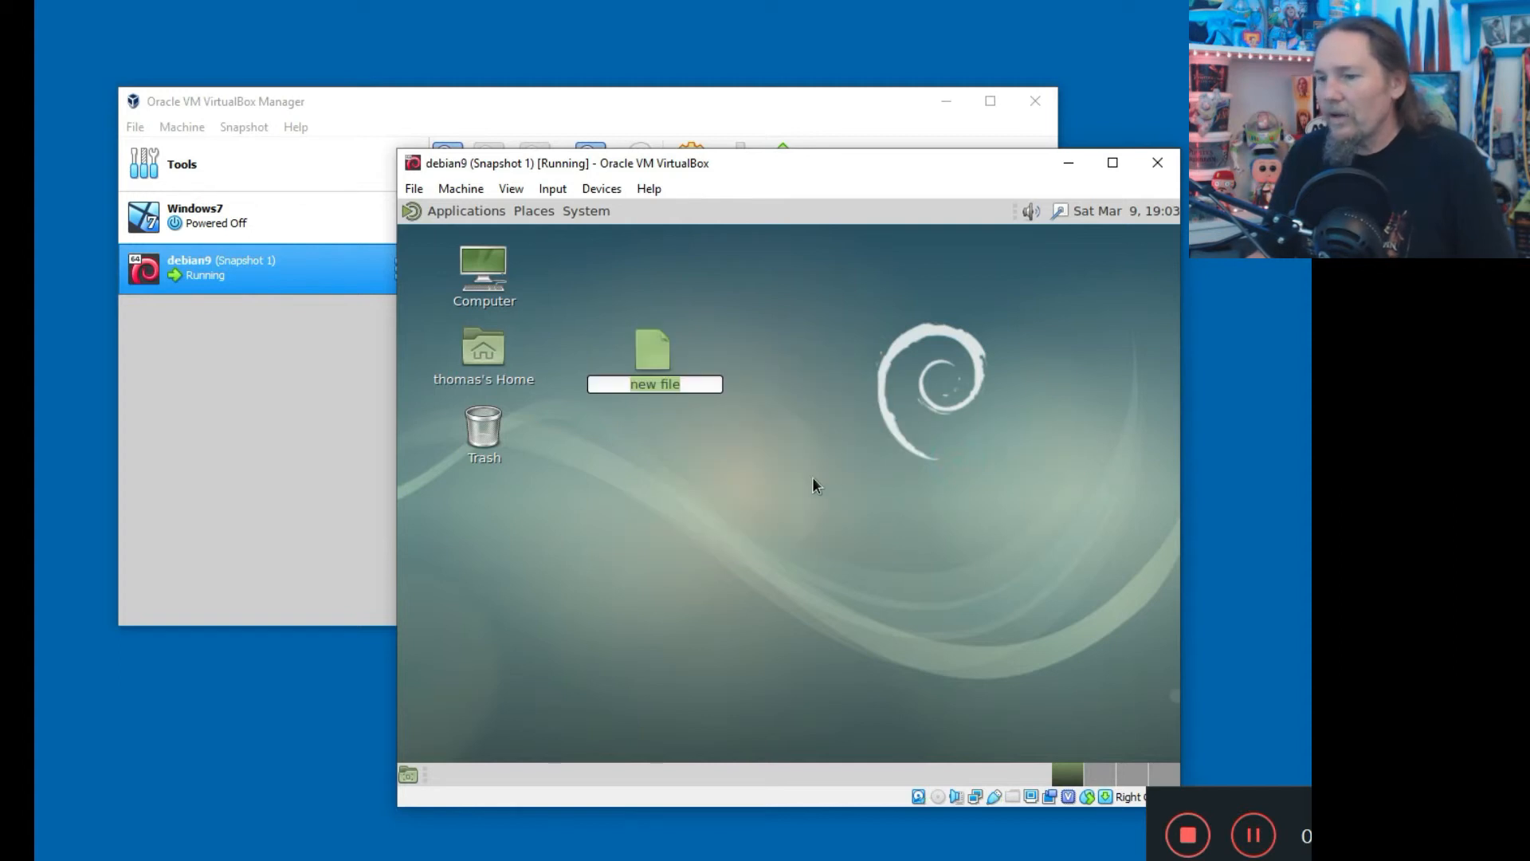
type("Junk DOcumenalks")
key("Return")
key("Return")
Fill the document with junk text and save it when closing Pluma.
type(";lkasdflkja;dslfkj  sadf adsf asd fas ")
type("df")
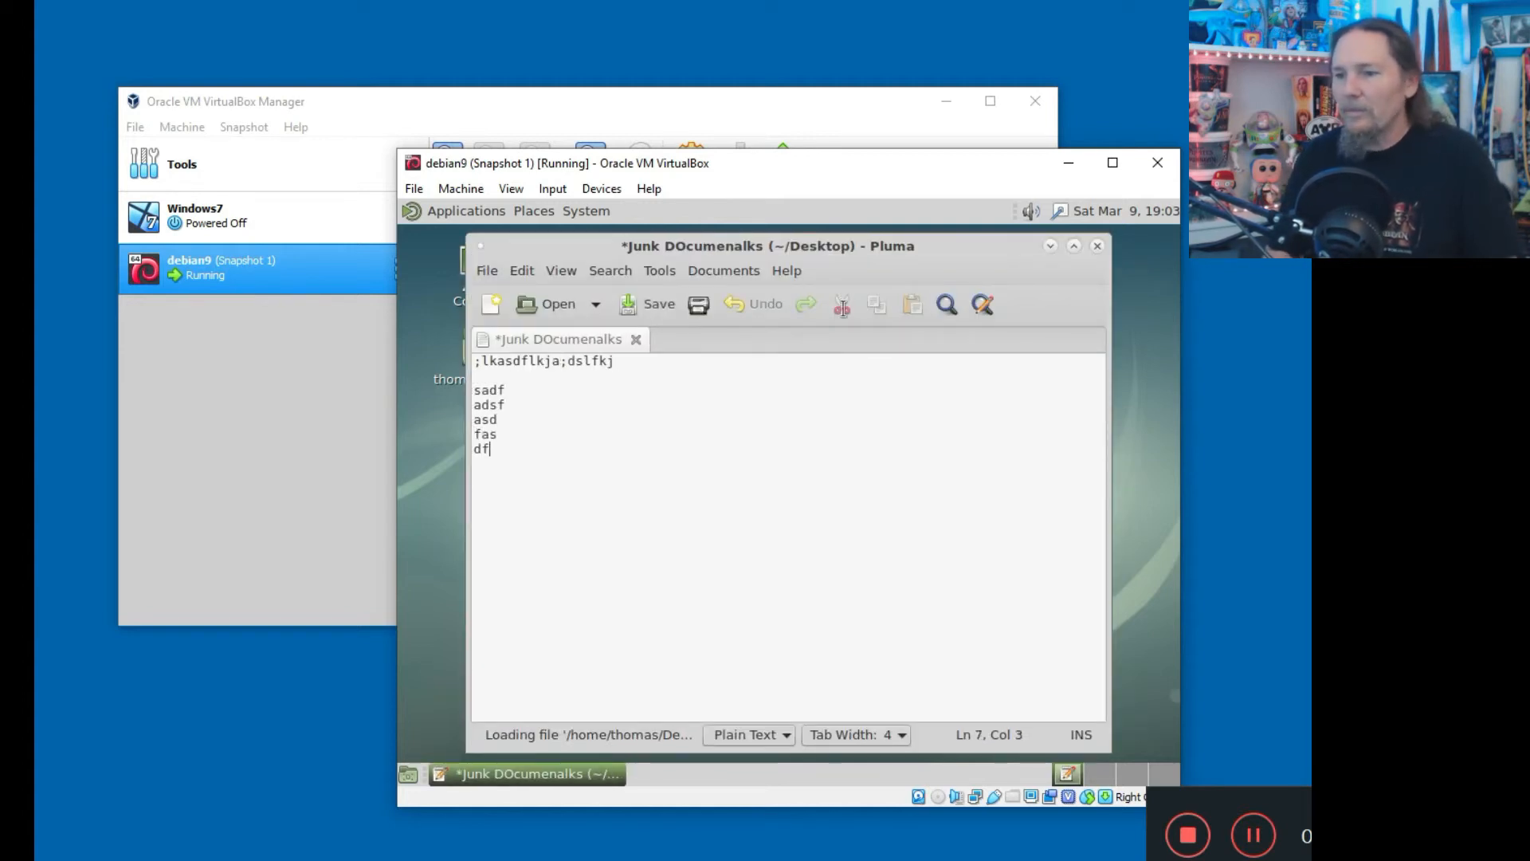
left_click(1097, 246)
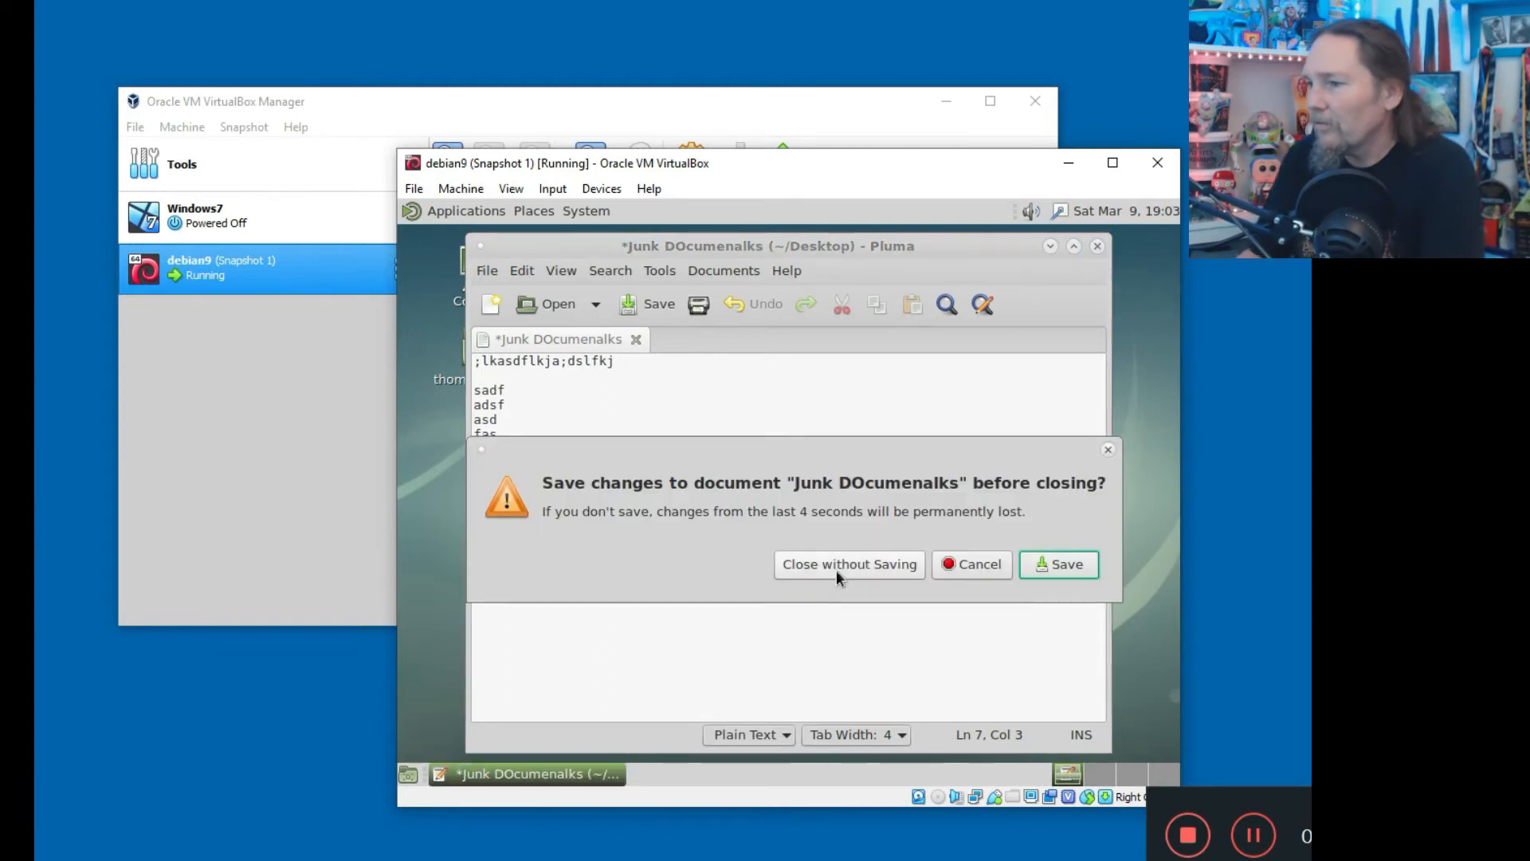
left_click(1033, 567)
left_click(705, 475)
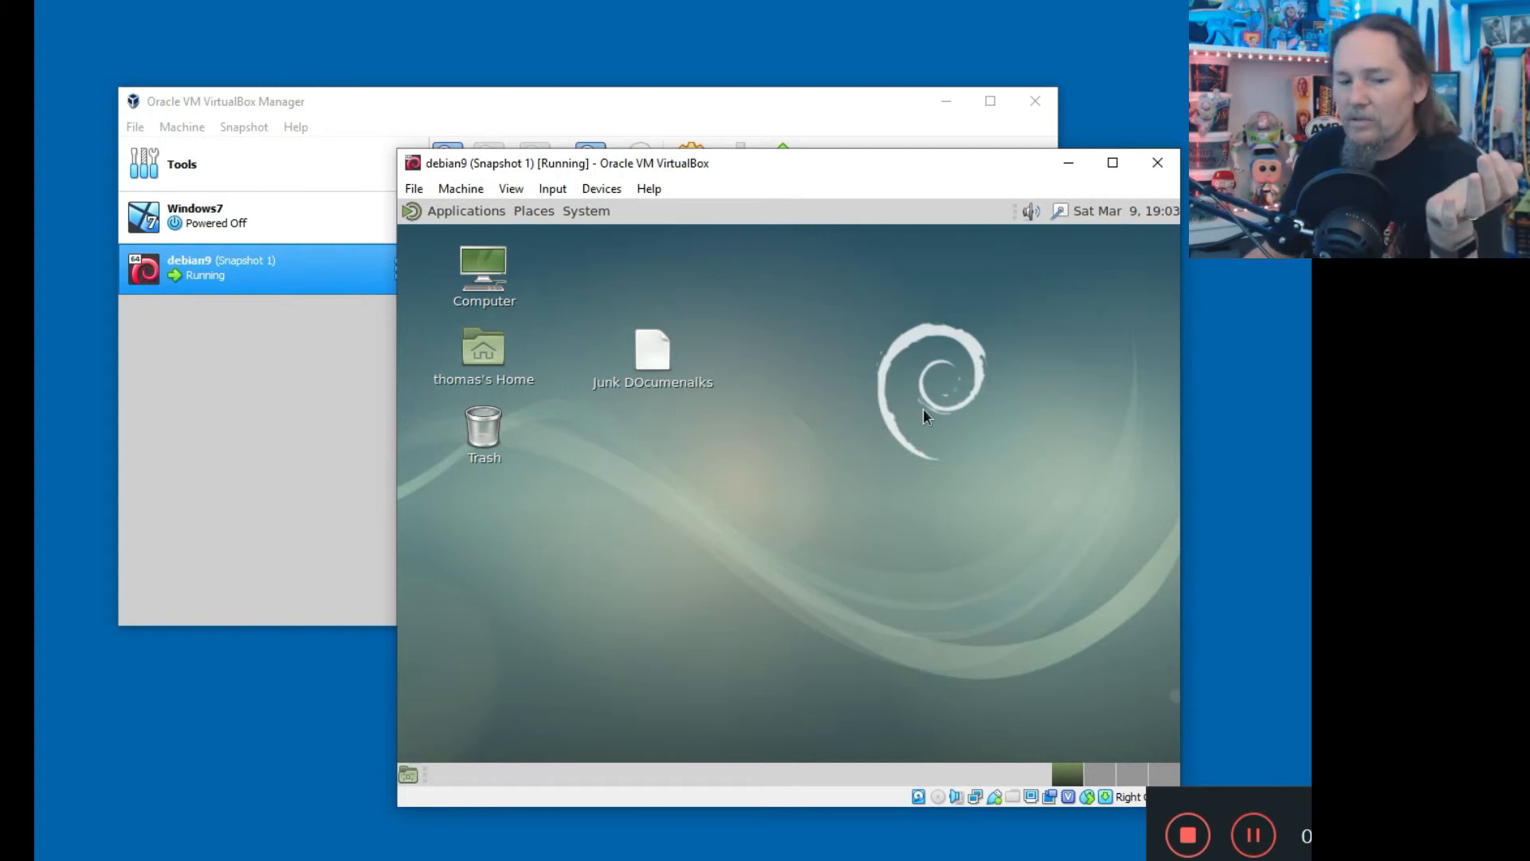
Inspect Snapshot 1, Current State and Snapshot 1's context menu in the VirtualBox Manager.
left_click(681, 104)
left_click(500, 226)
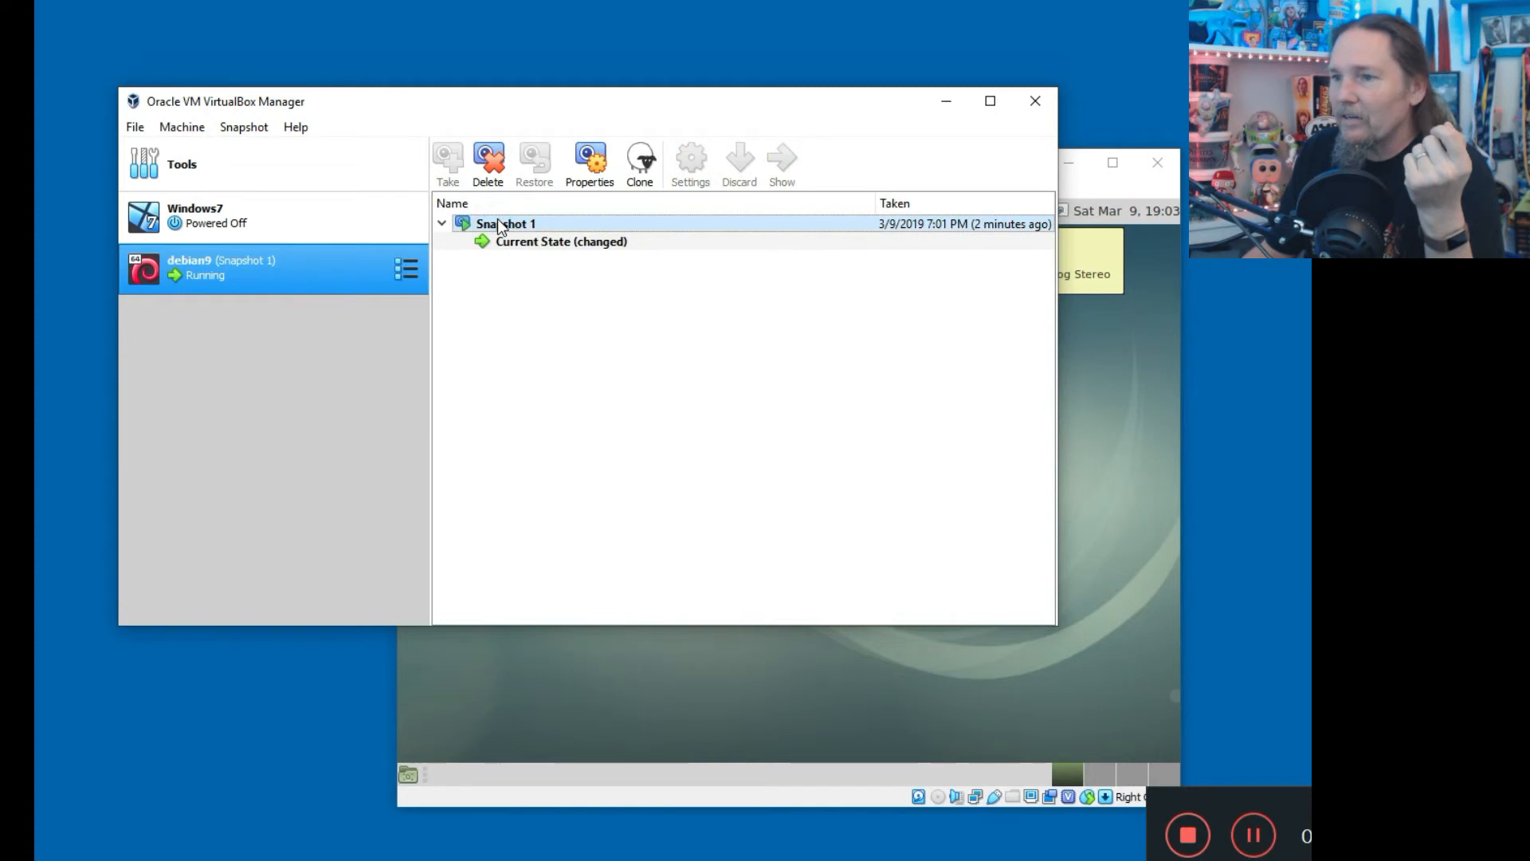
left_click(507, 243)
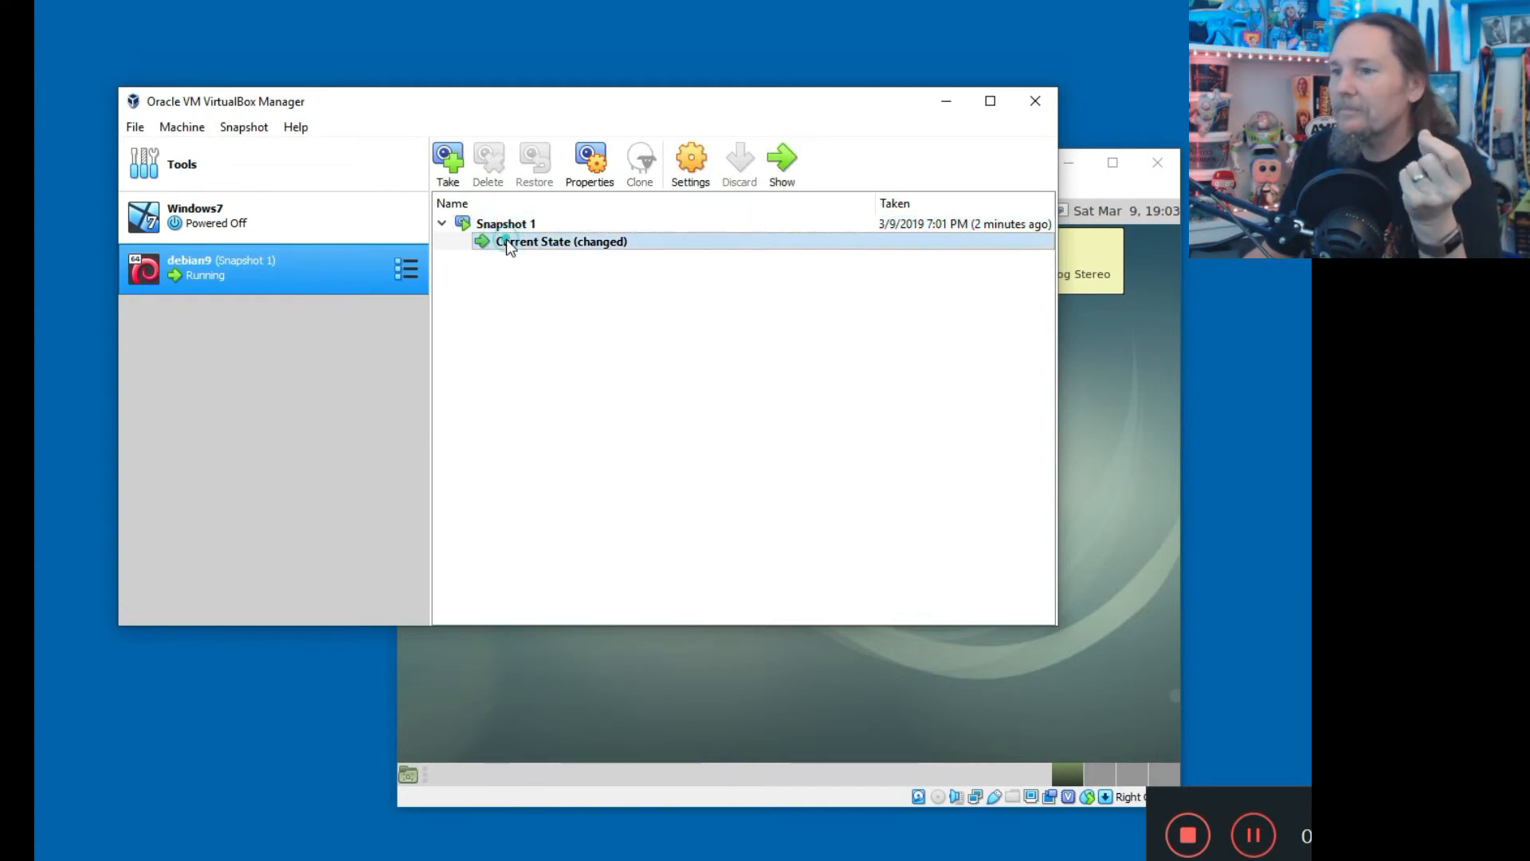
left_click(505, 225)
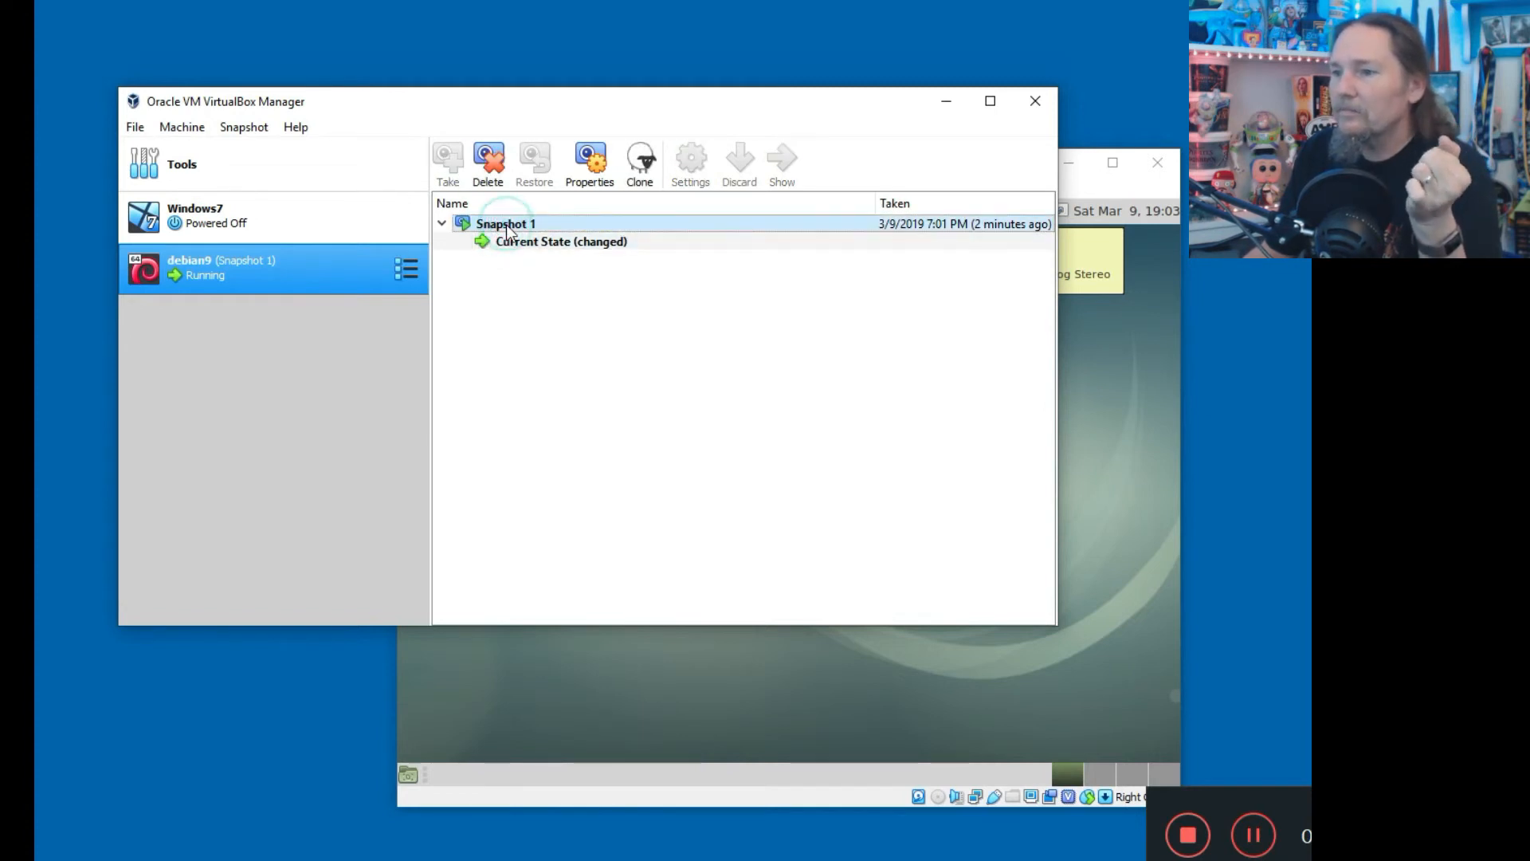
right_click(506, 226)
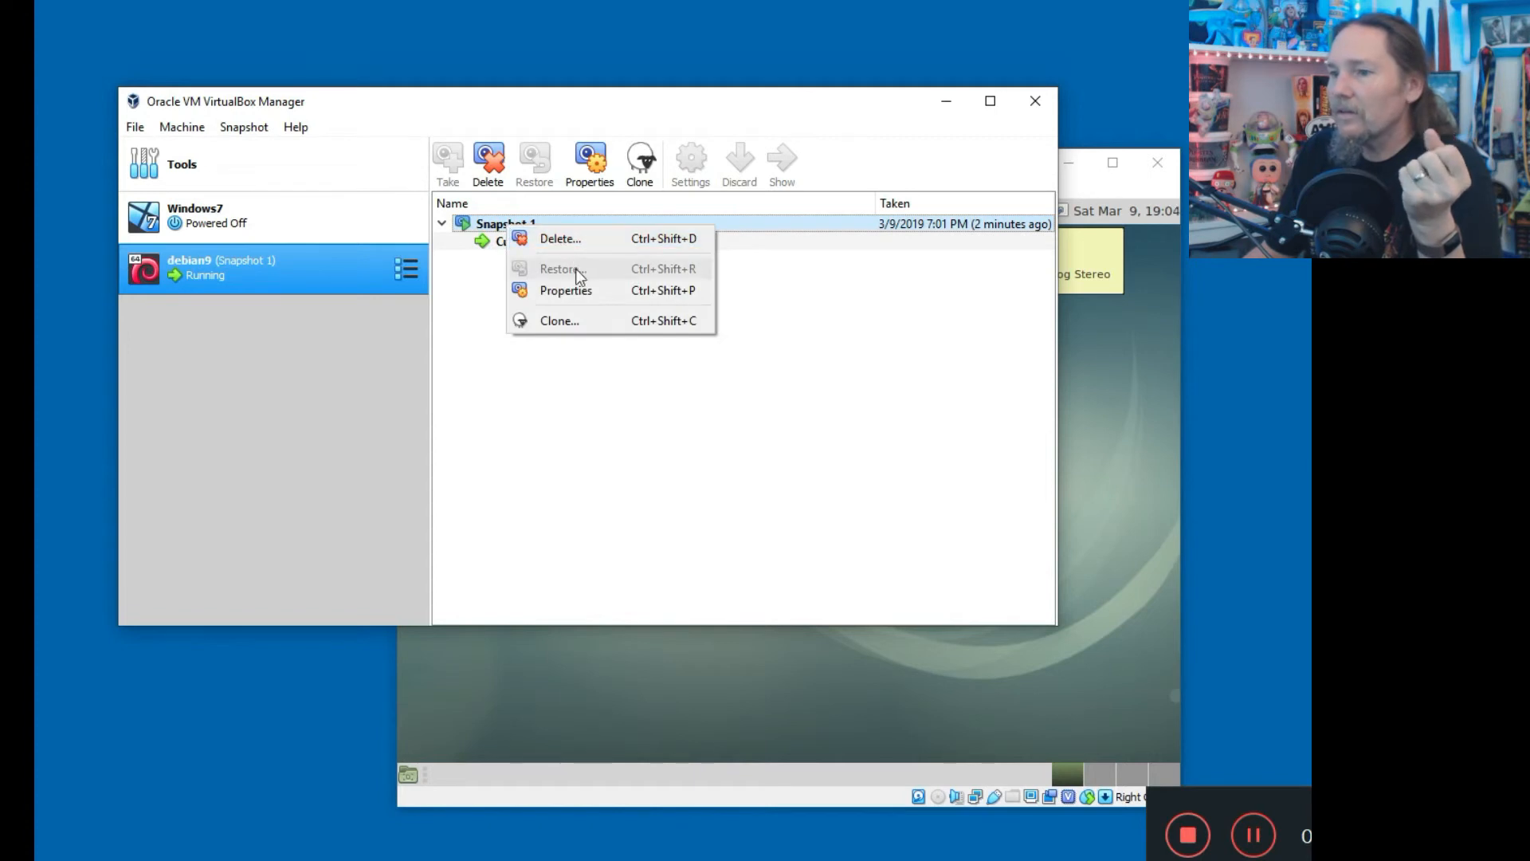
left_click(1101, 194)
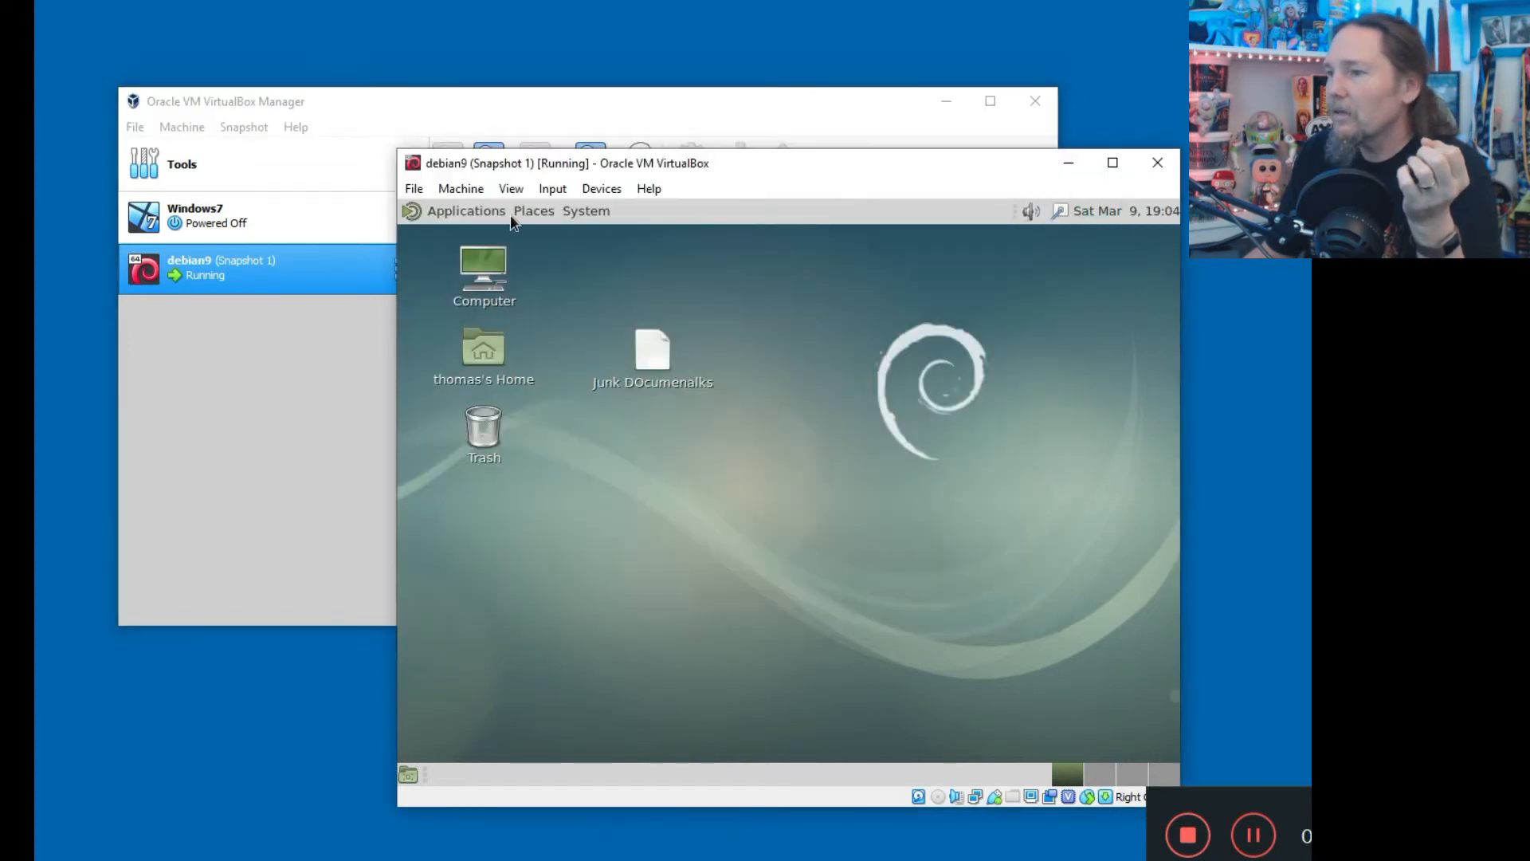
Shut down the Debian guest via System > Shut Down.
left_click(587, 210)
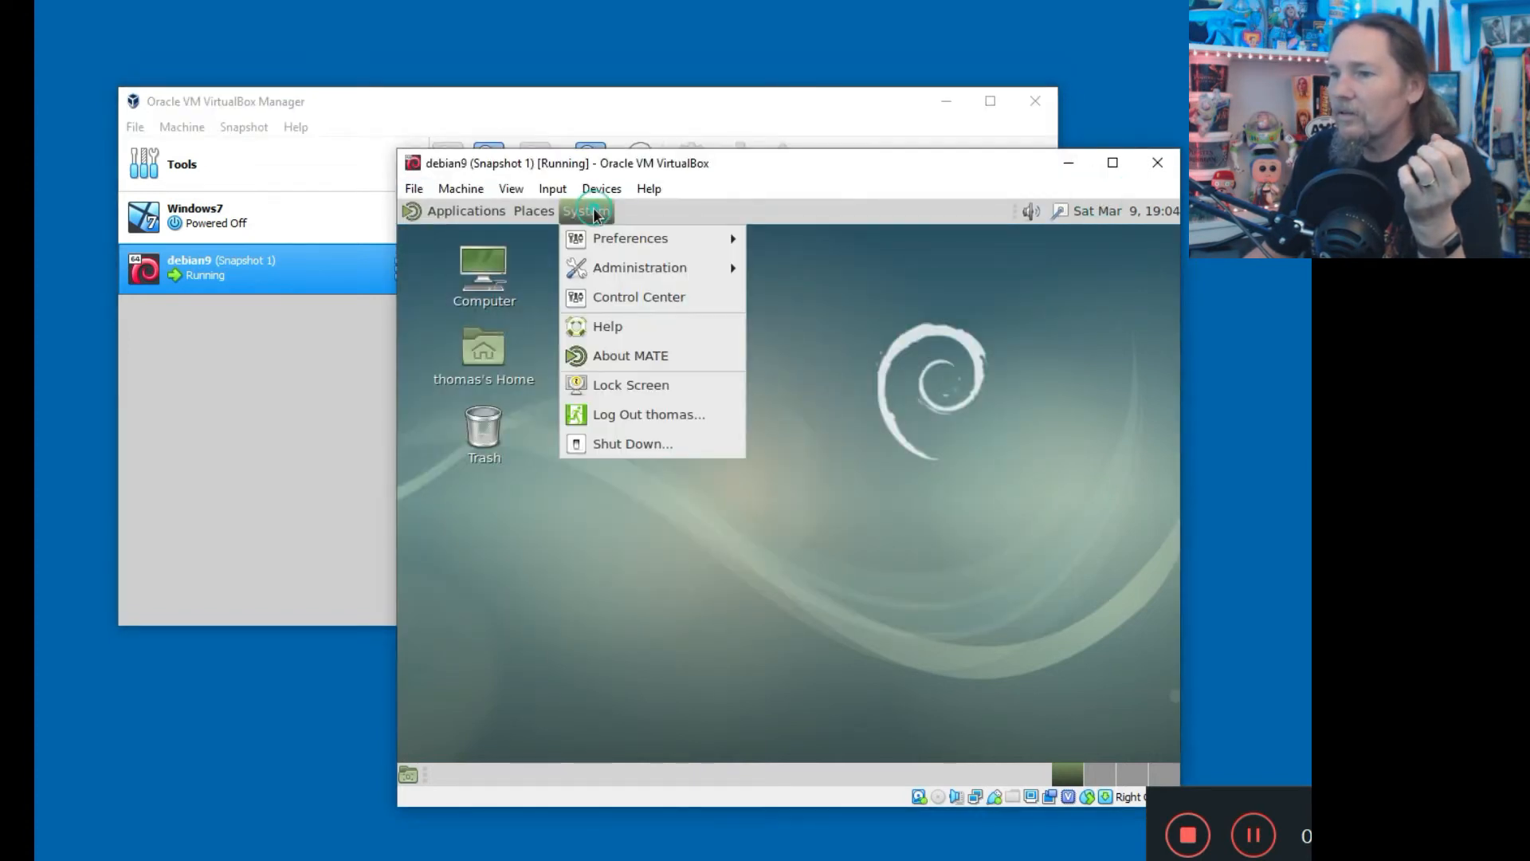
left_click(652, 444)
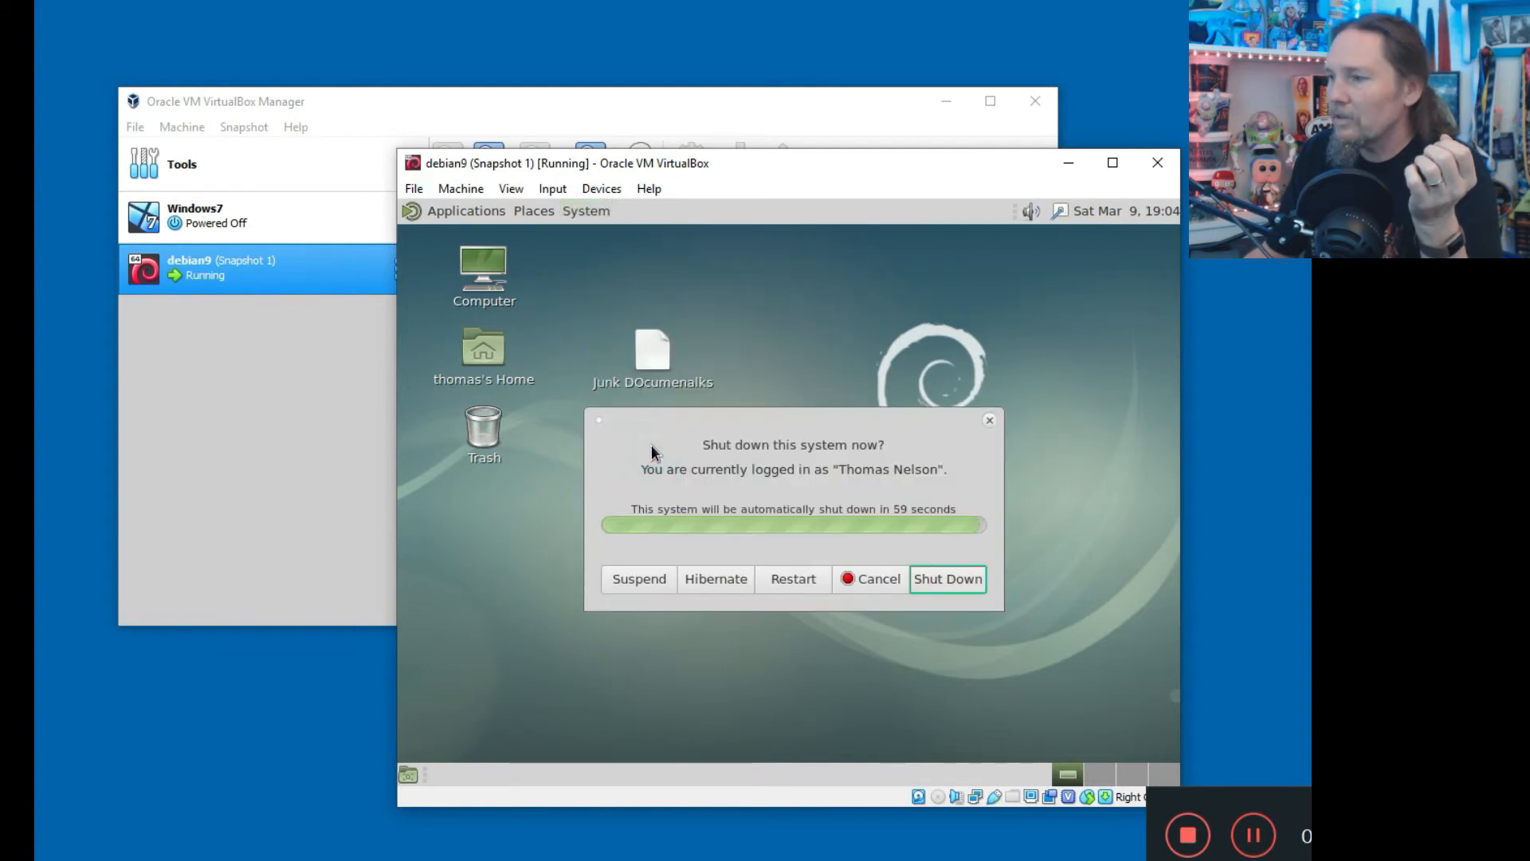
left_click(949, 579)
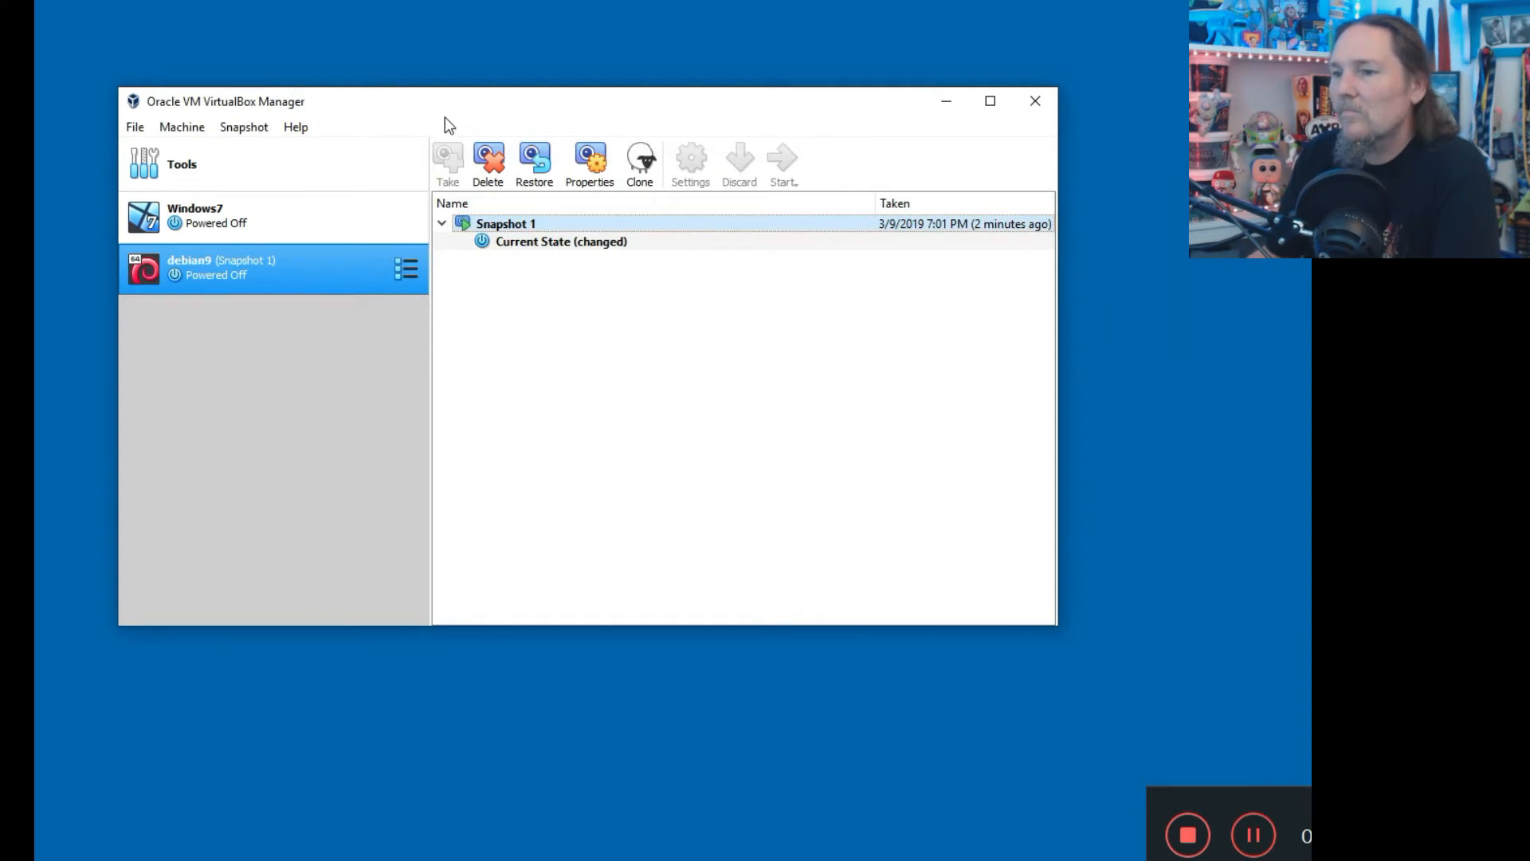
Restore debian9 to Snapshot 1 without saving a snapshot of the current state.
left_click(536, 244)
left_click(514, 226)
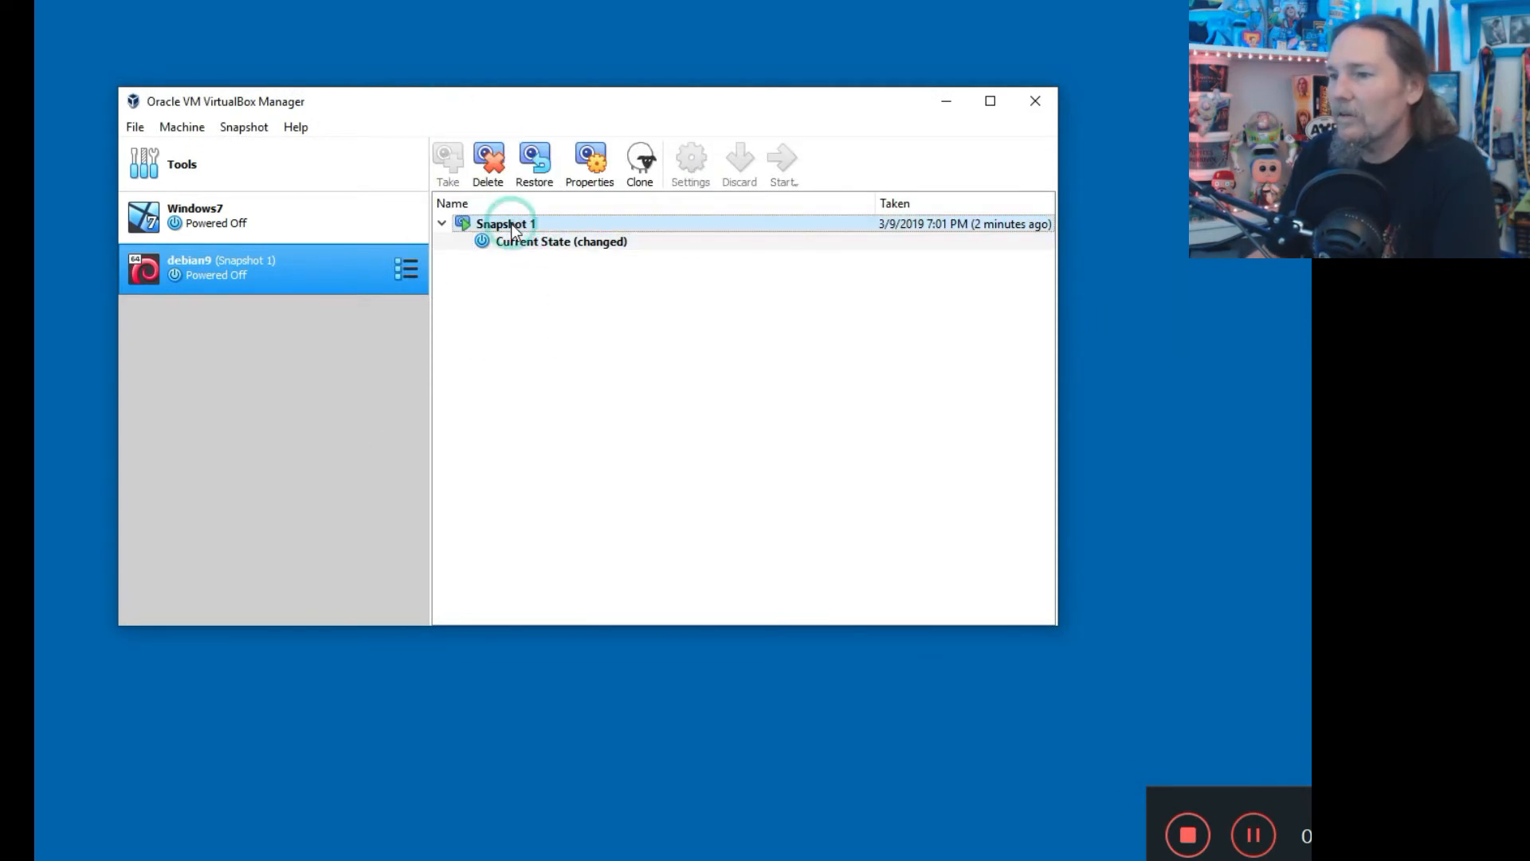
left_click(538, 157)
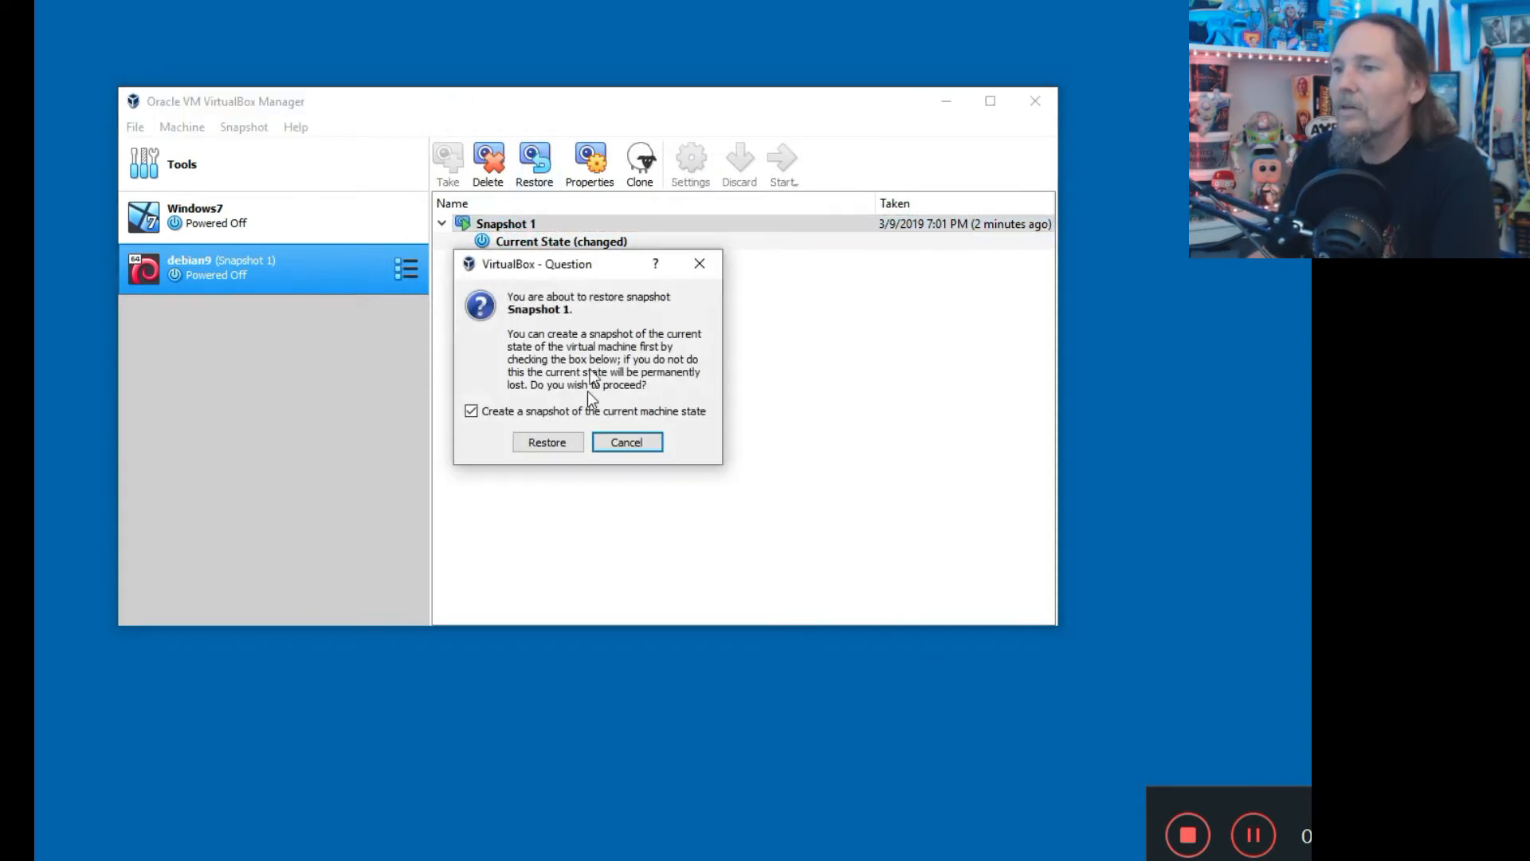
left_click(507, 410)
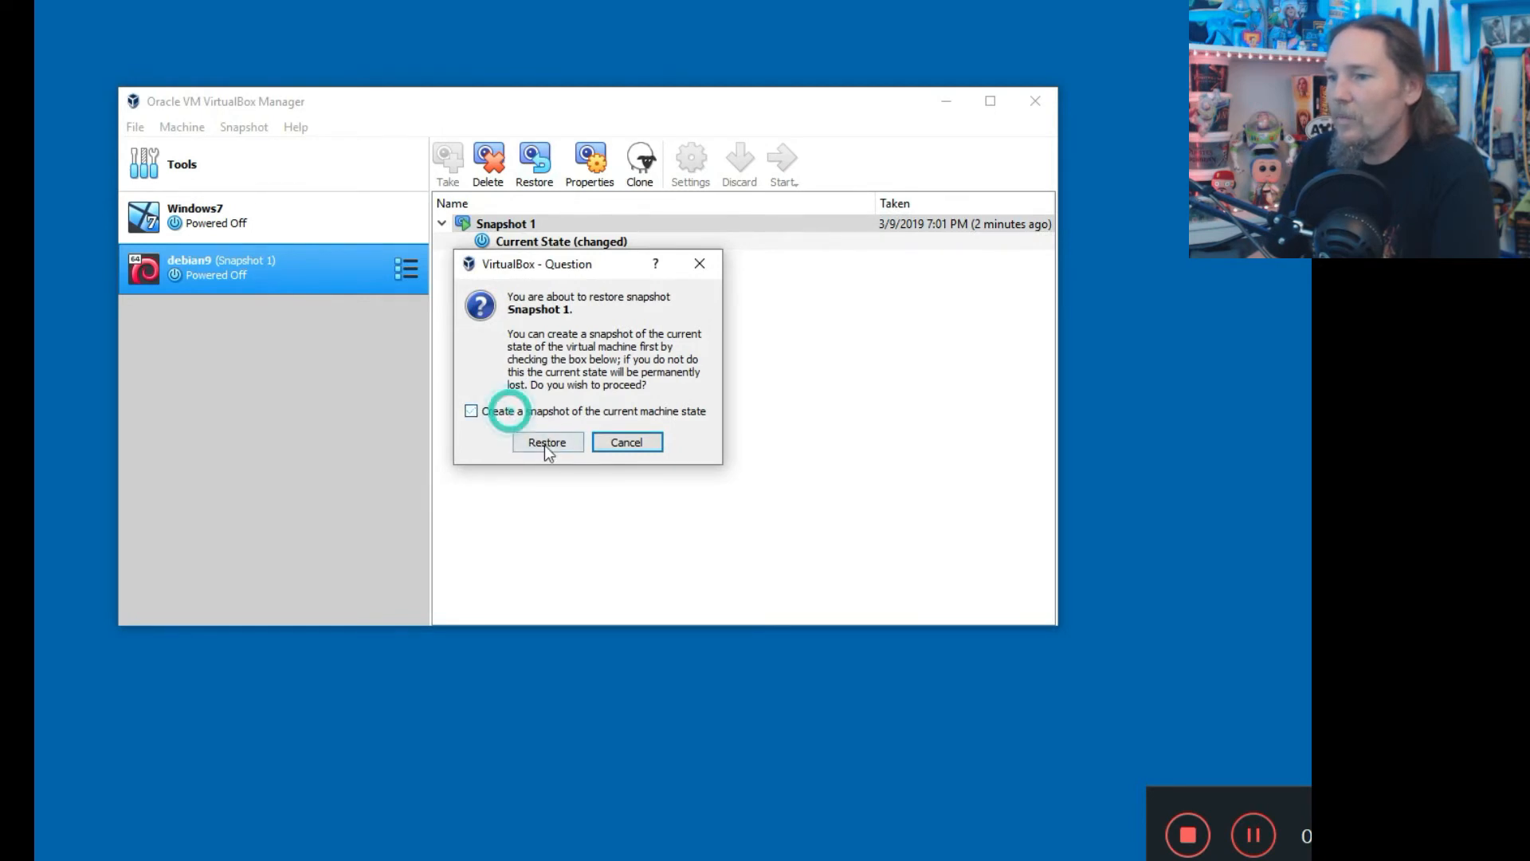
left_click(545, 443)
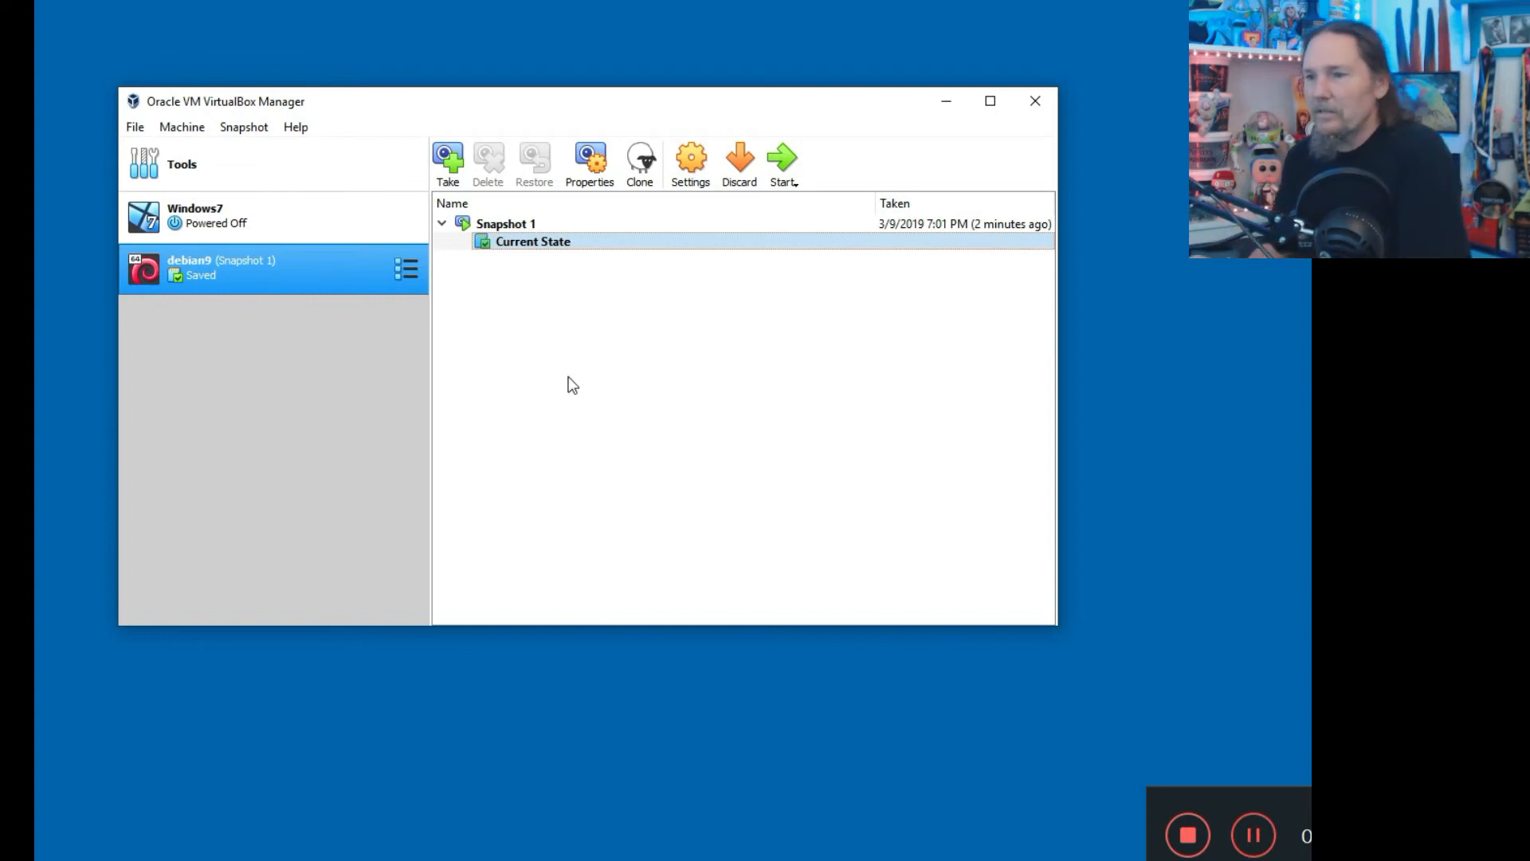
Select the restored Current State and start the debian9 machine.
left_click(534, 223)
left_click(572, 244)
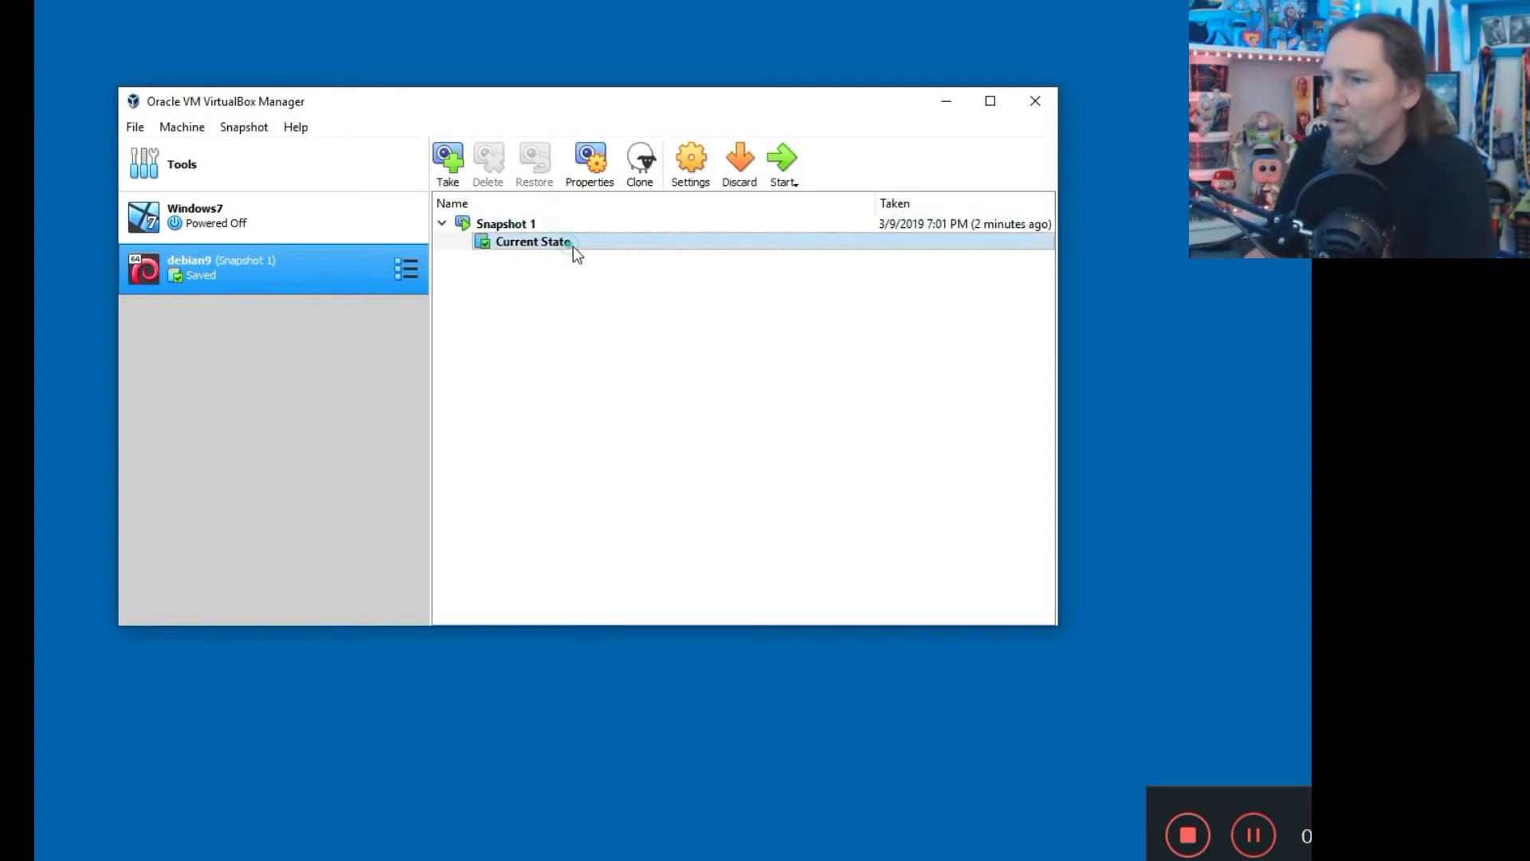
left_click(783, 160)
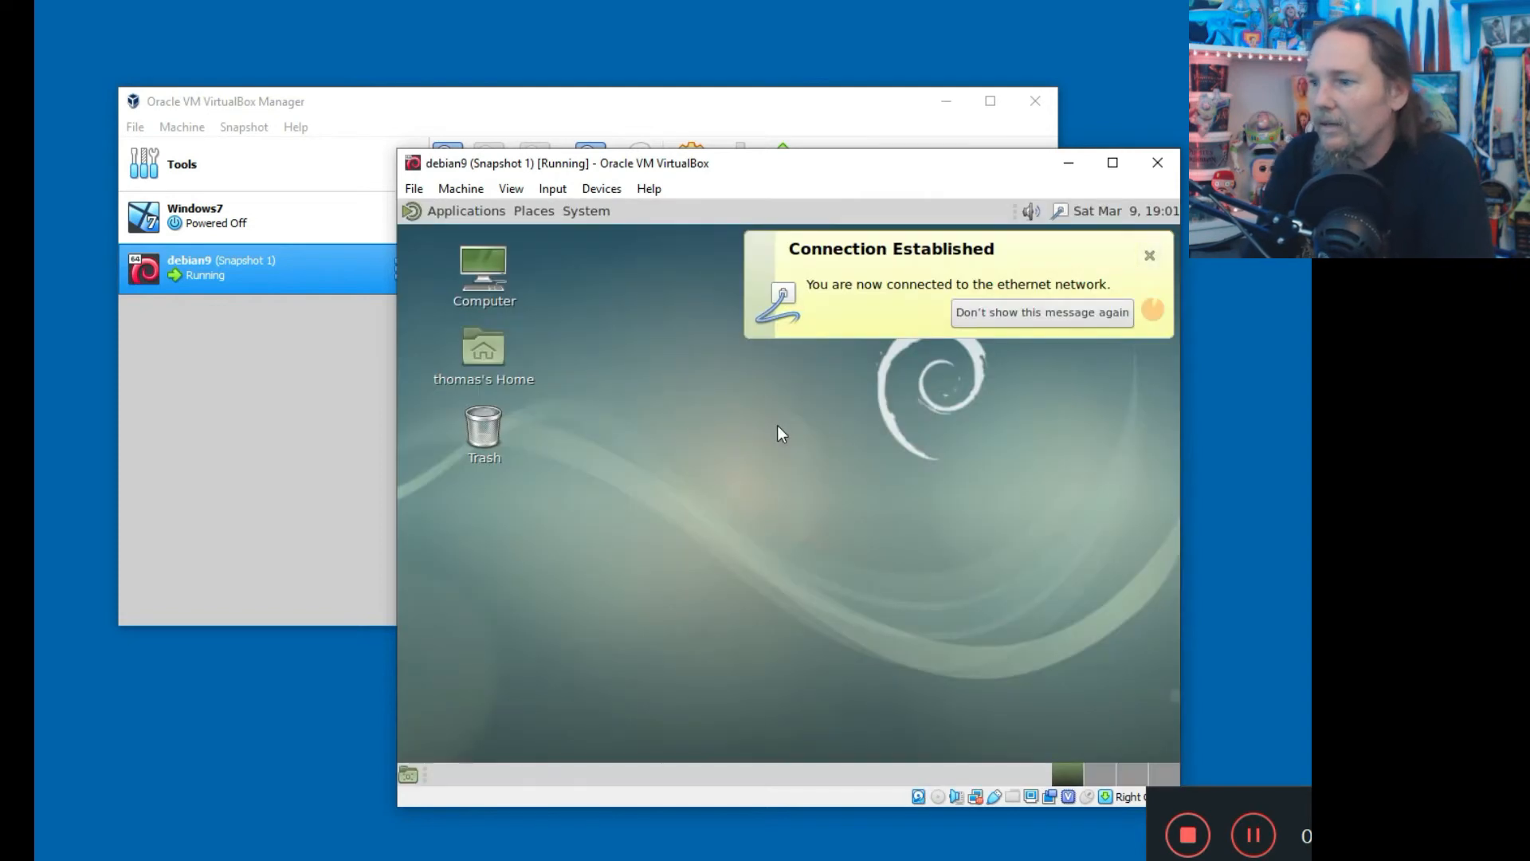
Dismiss the network connection notification on the restored debian9 desktop and reposition the VM window.
left_click(1151, 253)
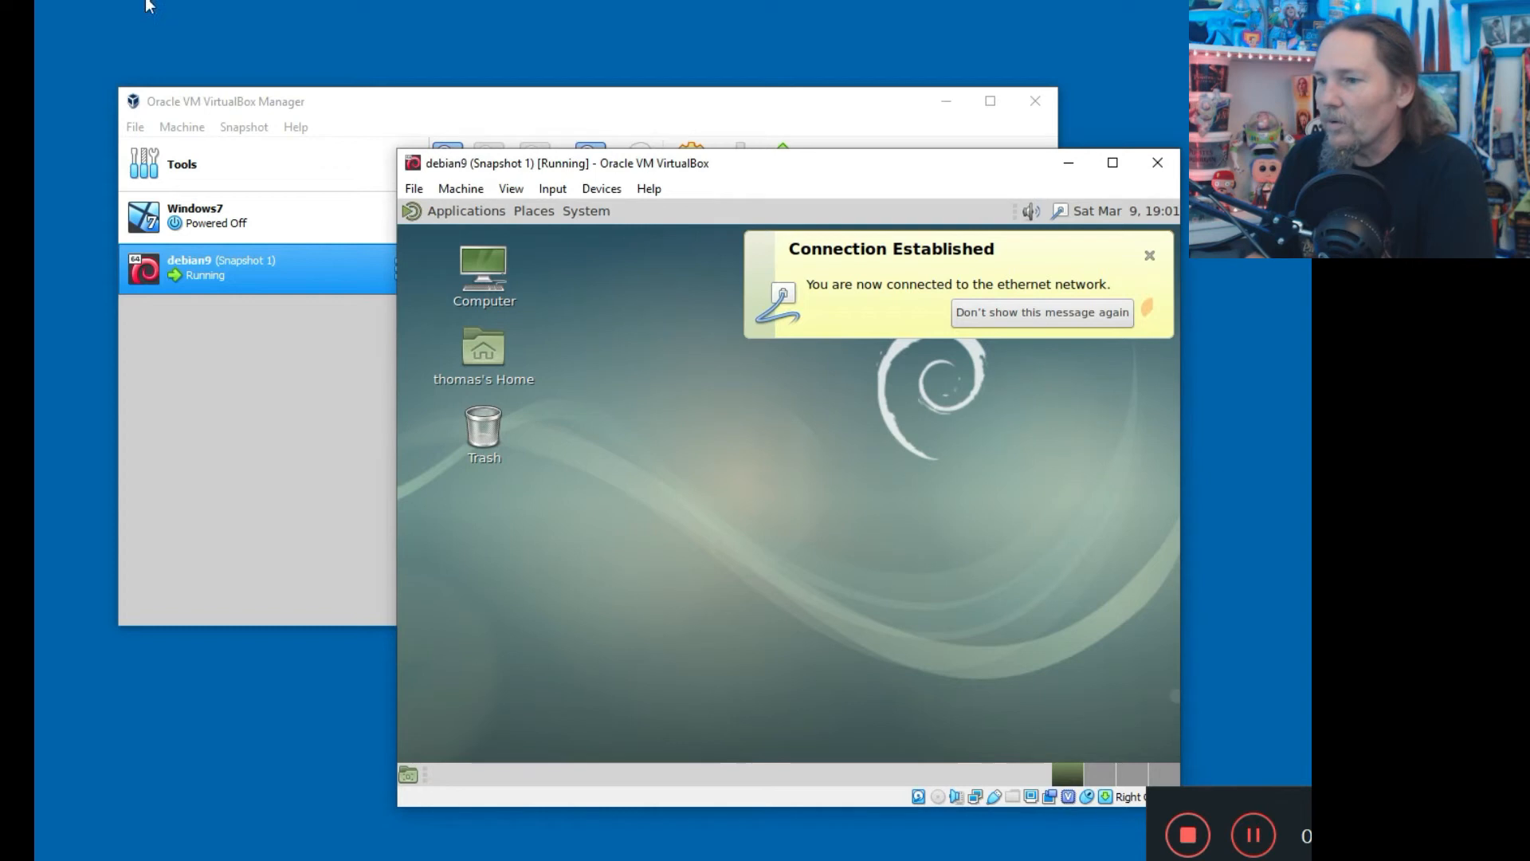
left_click_drag(591, 30, 591, 32)
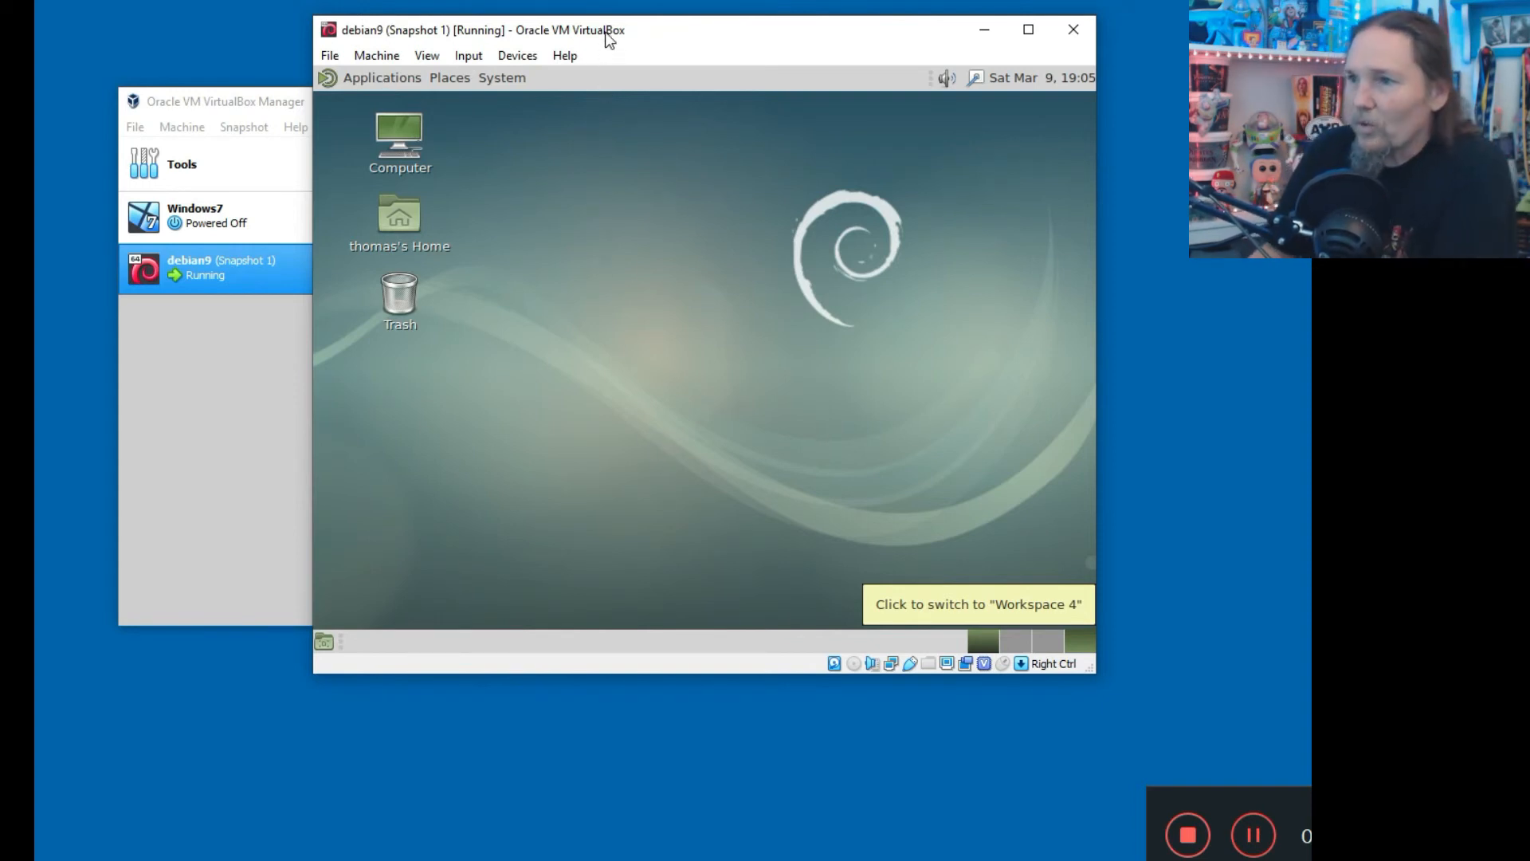
Move the VM window down-right and send debian9 an ACPI Shutdown from the Machine menu.
left_click_drag(608, 36, 701, 80)
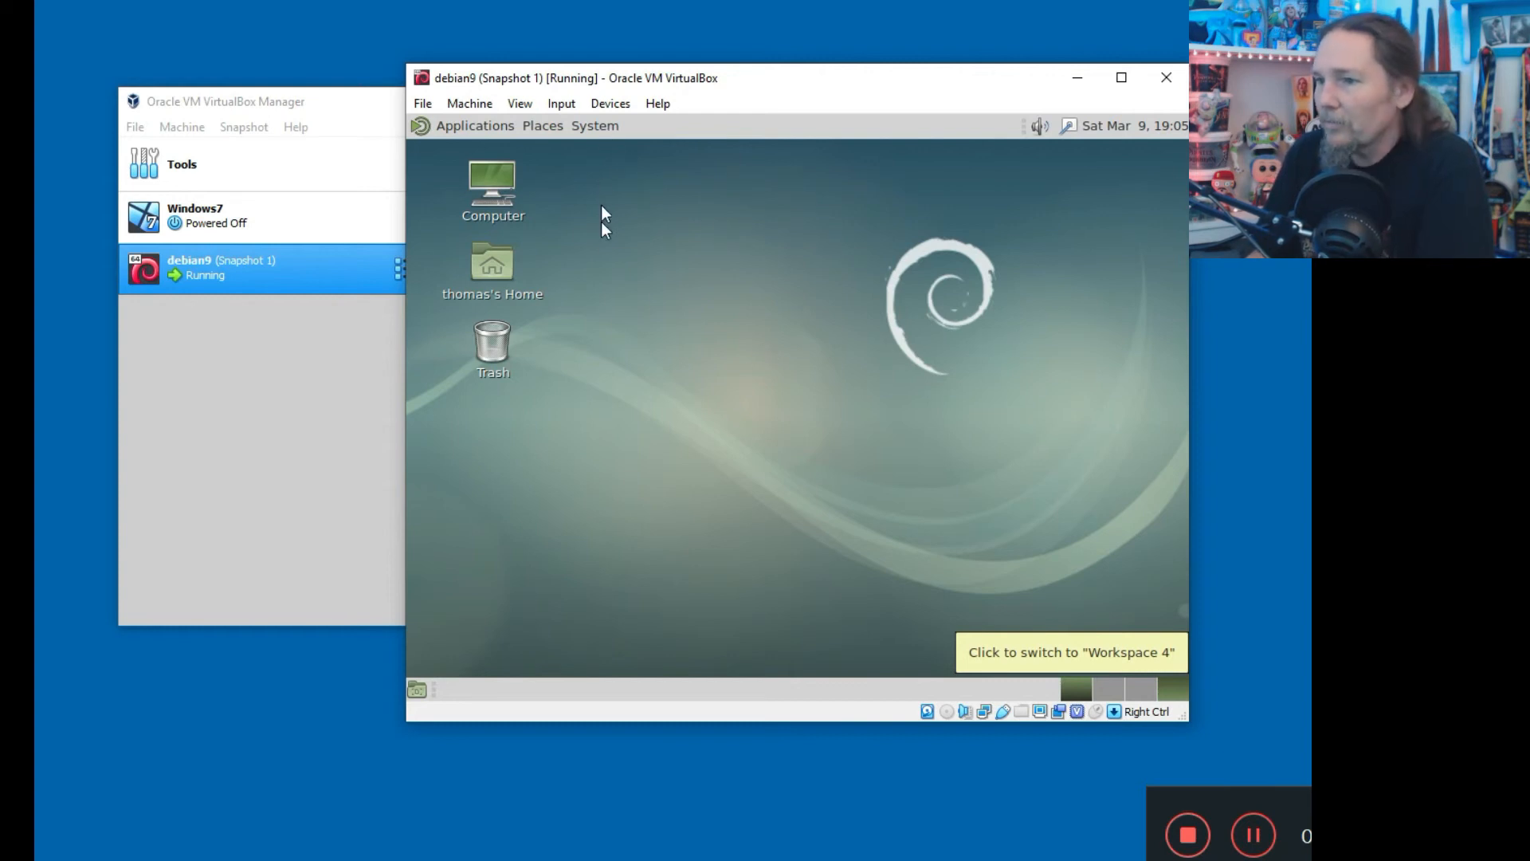
left_click(424, 103)
mouse_move(459, 108)
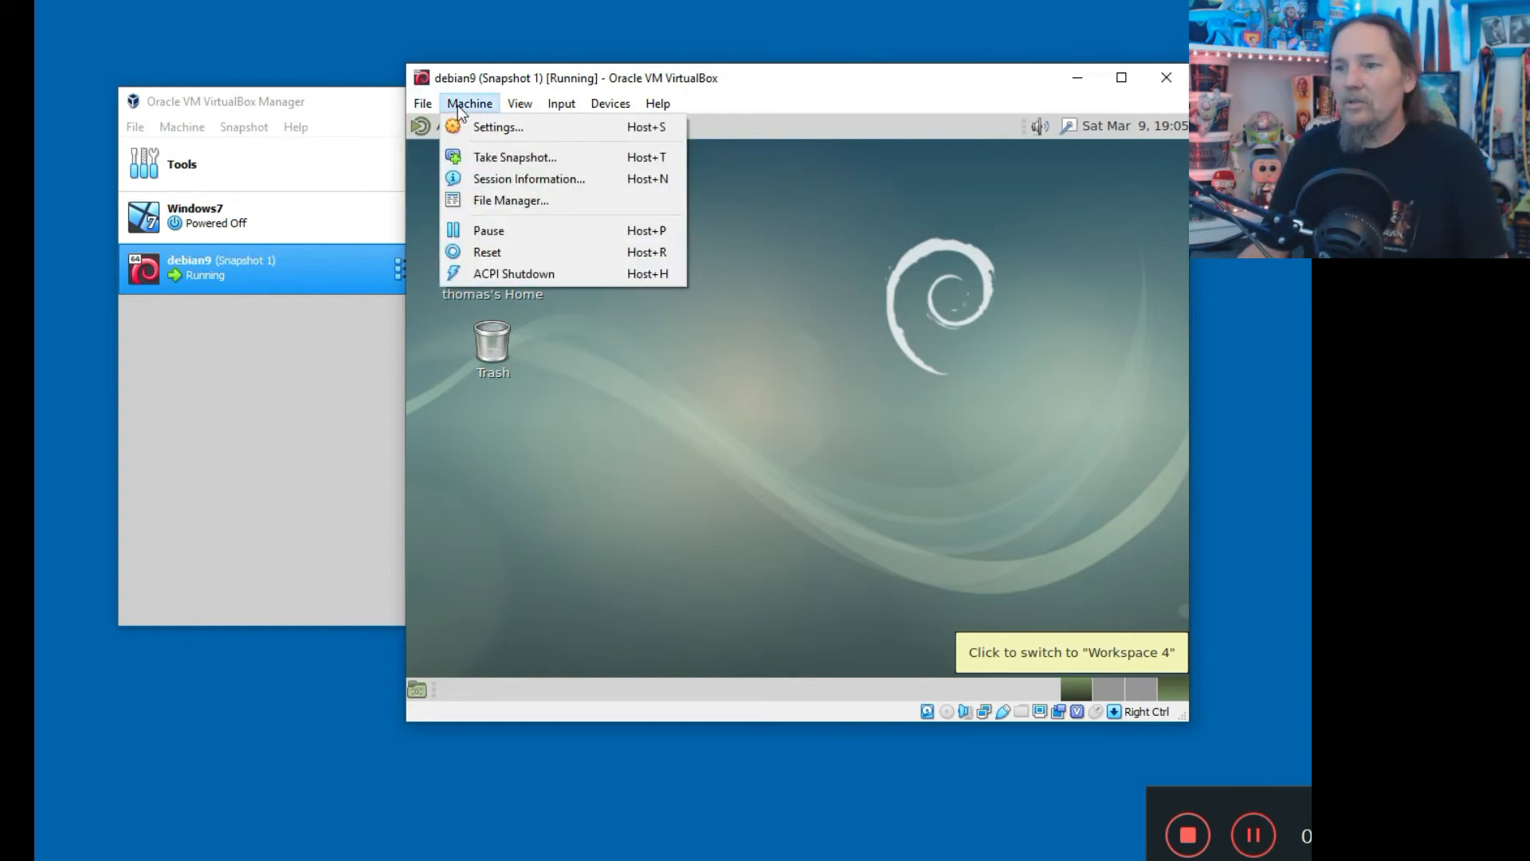
left_click(514, 273)
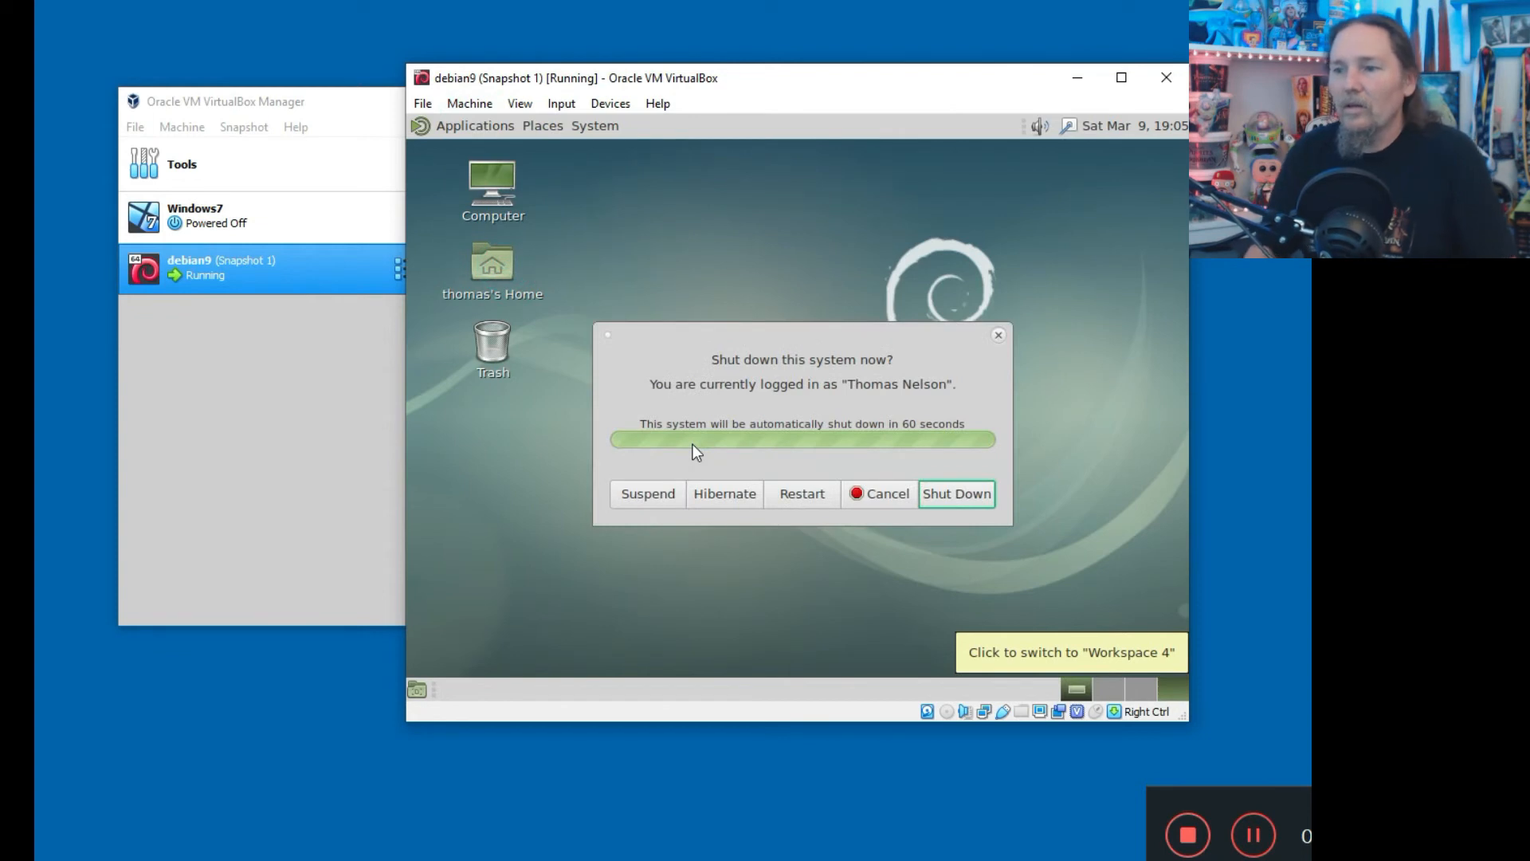